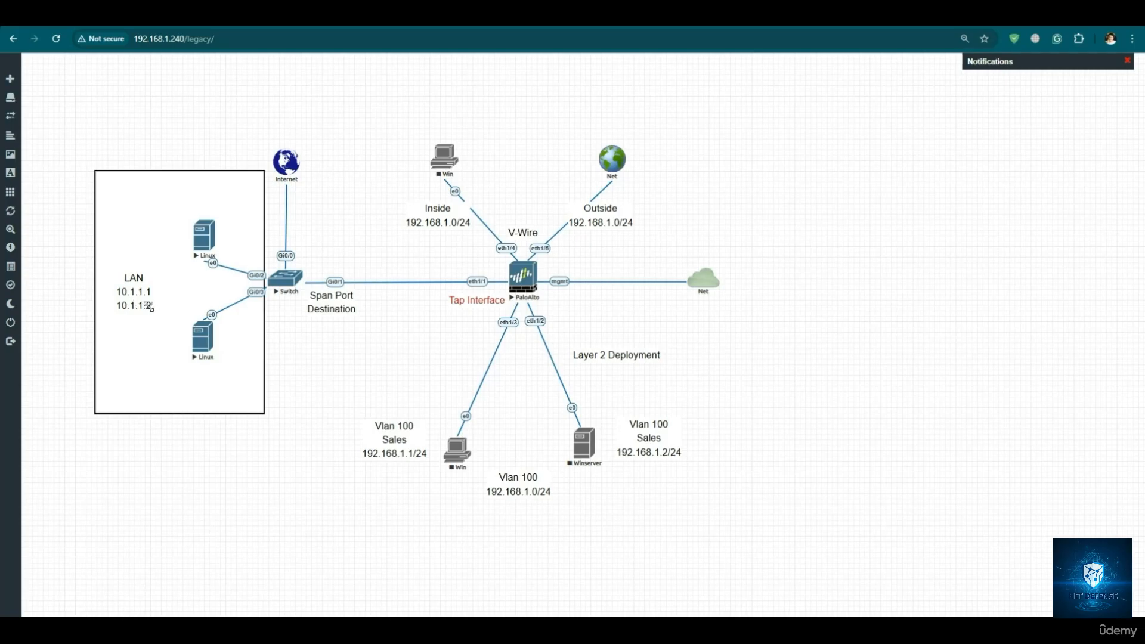
# - Enlarge the LAN label in the topology and replace its two host addresses with 192.168.1.0/24
pyautogui.moveTo(149, 307); pyautogui.dragTo(160, 321)
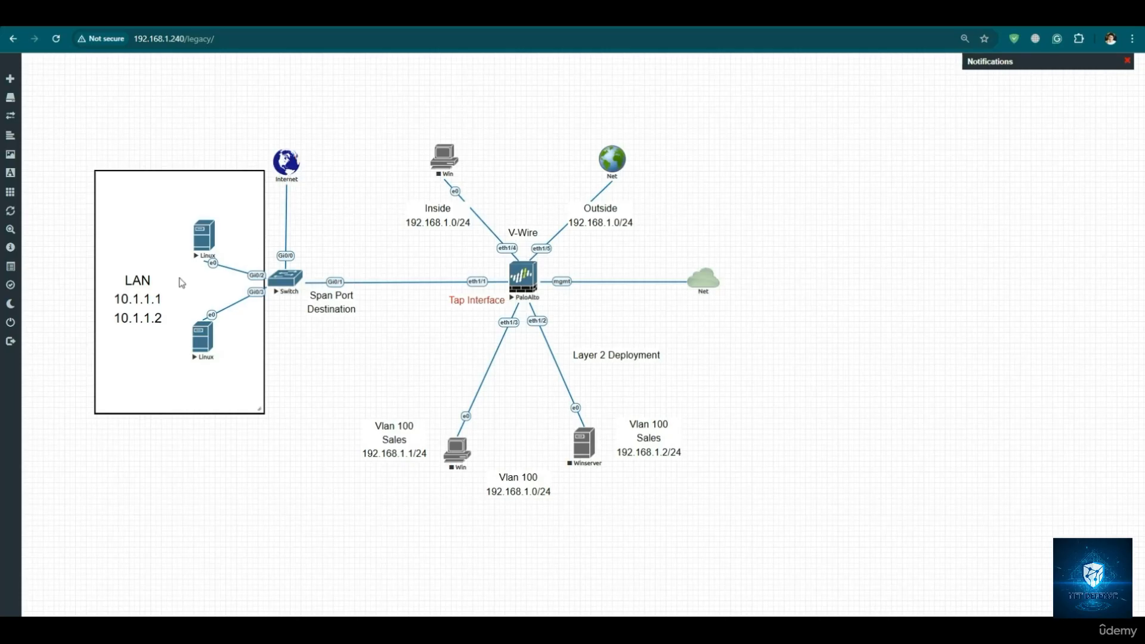
pyautogui.doubleClick(151, 301)
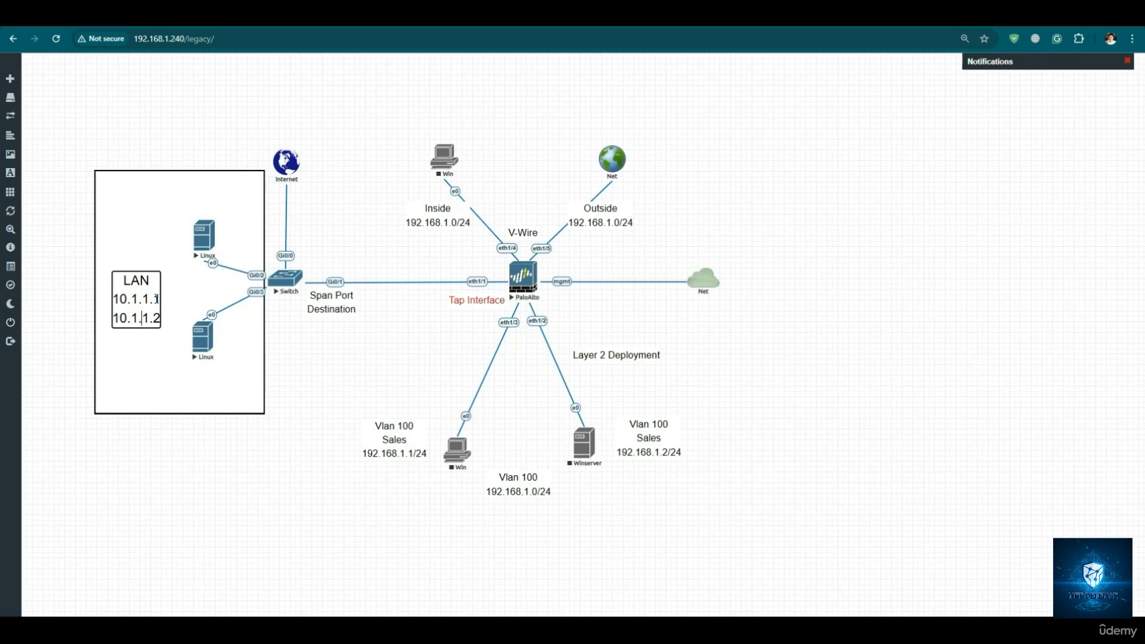
pyautogui.press('BackSpace')
pyautogui.press('BackSpace')
pyautogui.press('BackSpace')
pyautogui.press('BackSpace')
pyautogui.press('BackSpace')
pyautogui.press('BackSpace')
pyautogui.press('BackSpace')
pyautogui.press('BackSpace')
pyautogui.press('BackSpace')
pyautogui.press('BackSpace')
pyautogui.press('BackSpace')
pyautogui.press('BackSpace')
pyautogui.press('BackSpace')
pyautogui.press('BackSpace')
pyautogui.press('BackSpace')
pyautogui.press('BackSpace')
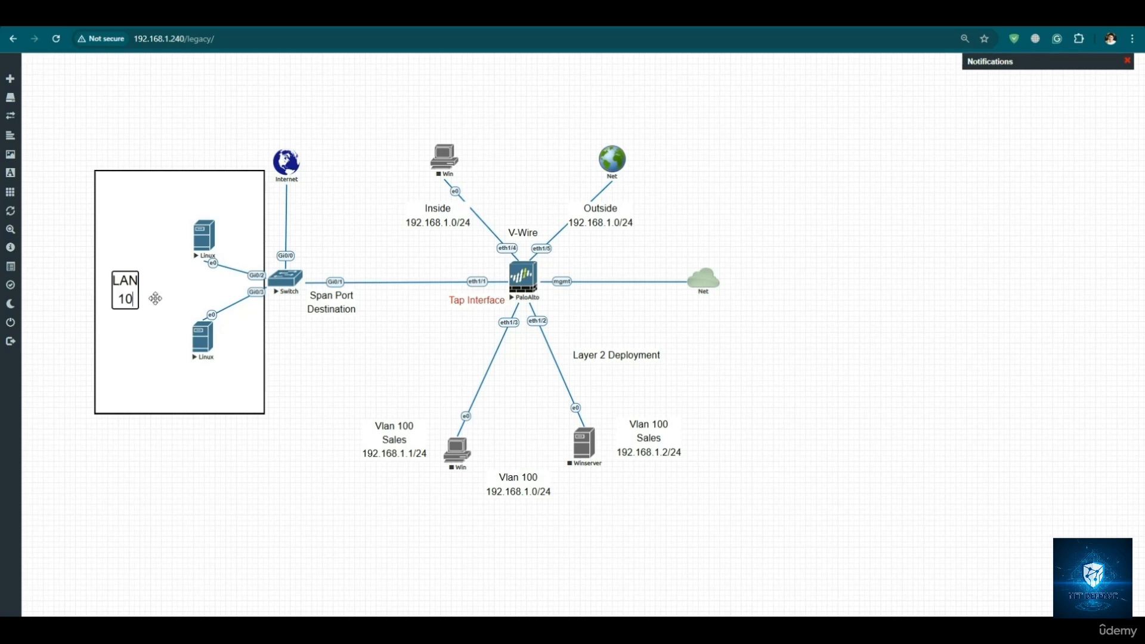
pyautogui.write('92.1')
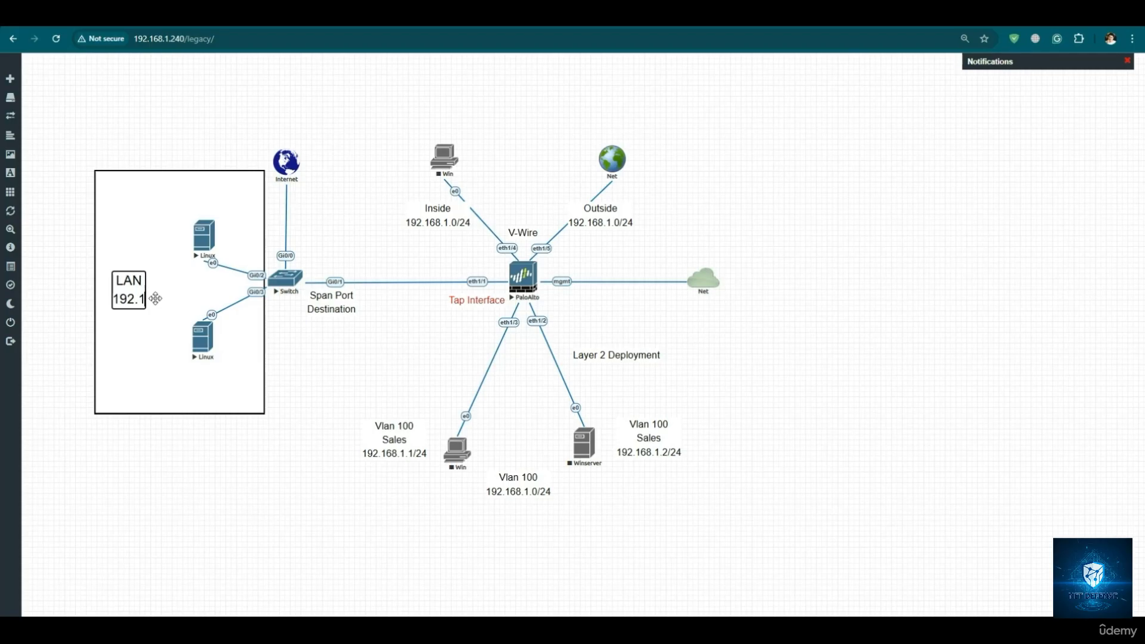
pyautogui.write('68.1.0/24')
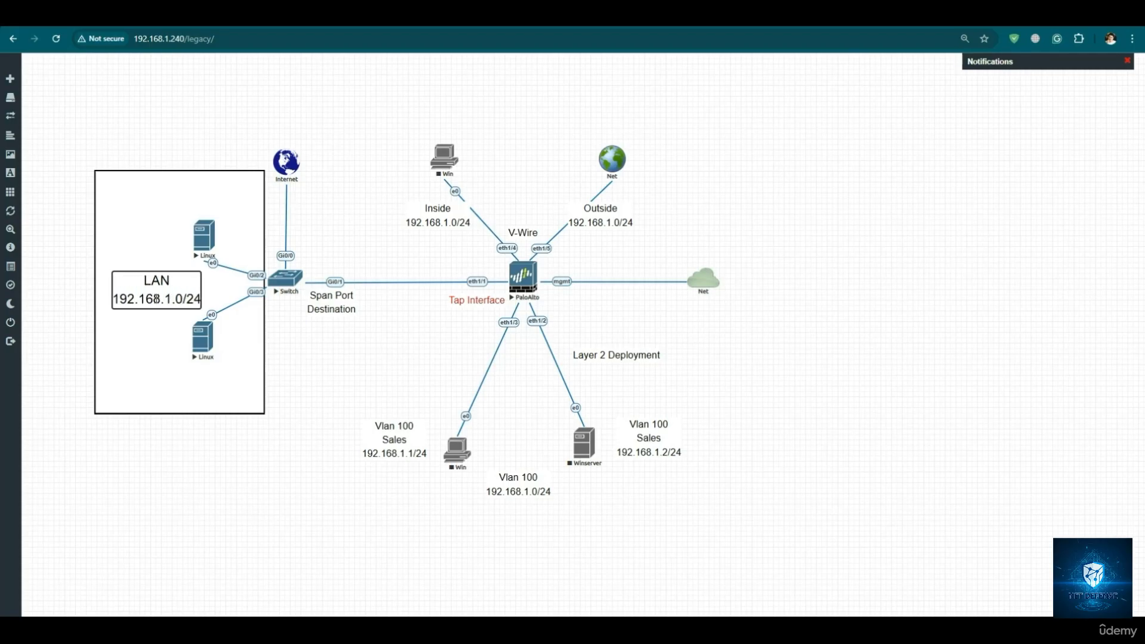
pyautogui.click(310, 342)
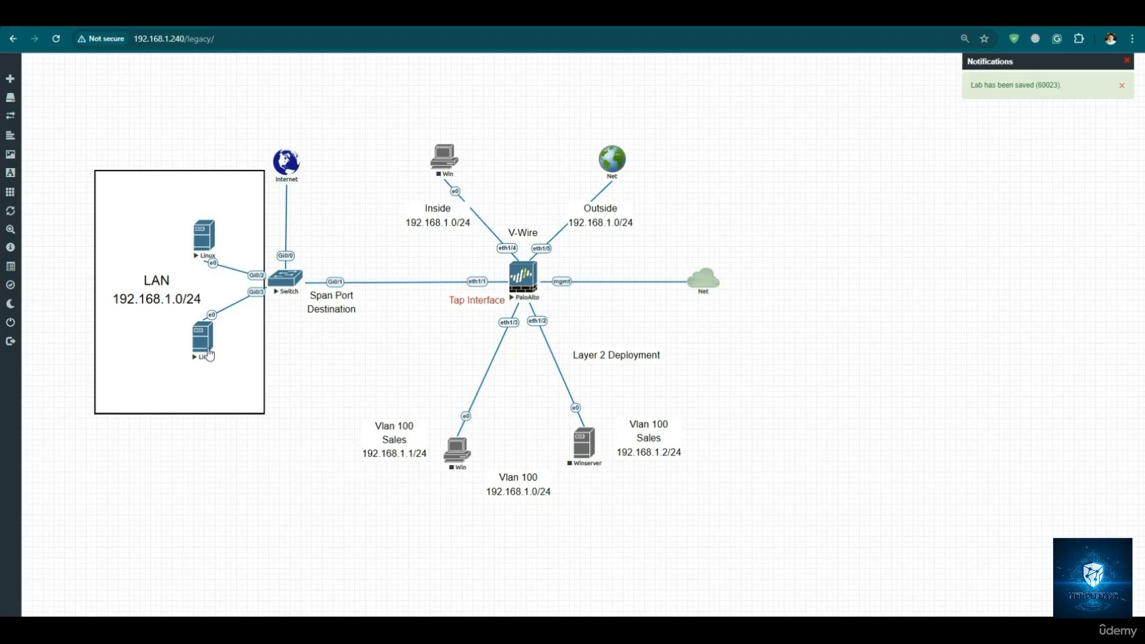
# - Wipe the Switch node and confirm the wipe
pyautogui.rightClick(288, 284)
pyautogui.click(312, 322)
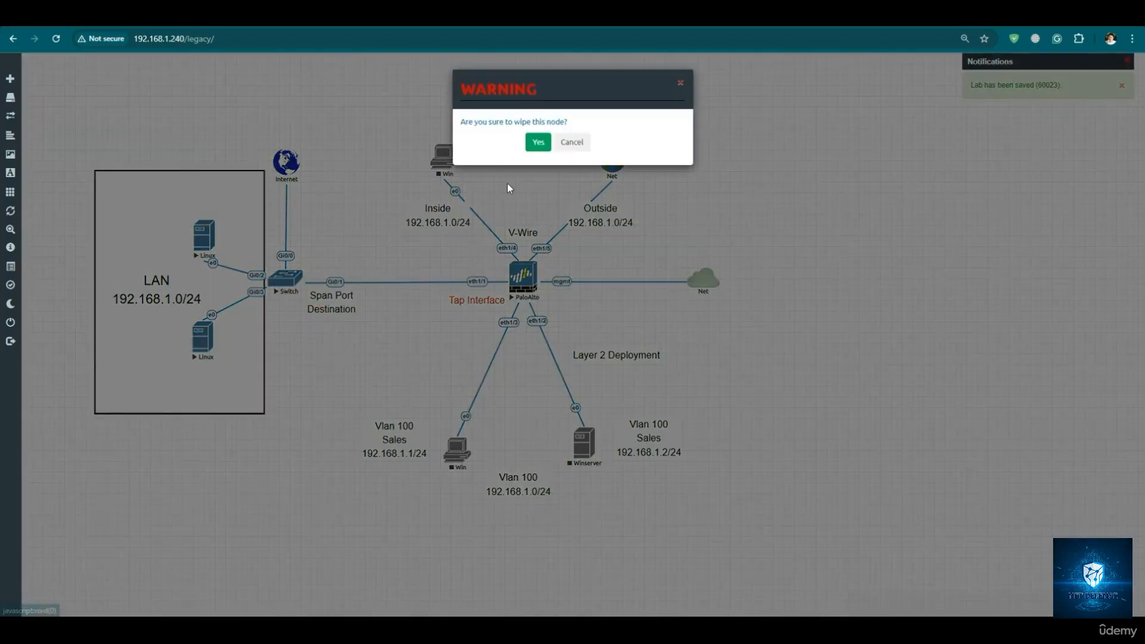
pyautogui.click(536, 141)
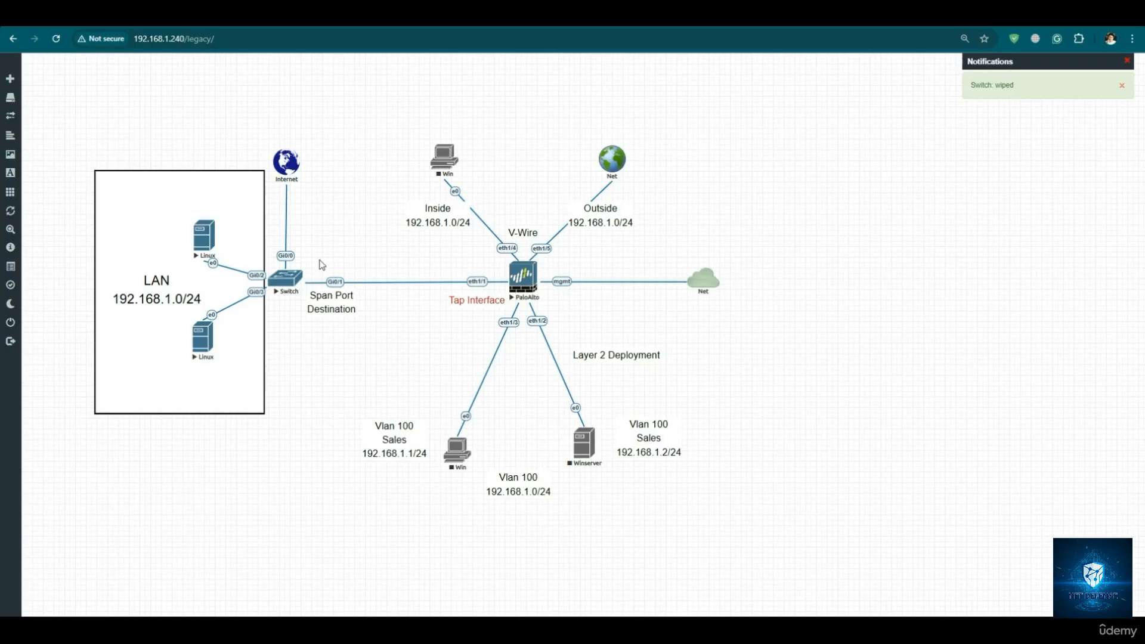
# - Open the upper Linux node's VNC console, trusting the server without authentication
pyautogui.click(228, 251)
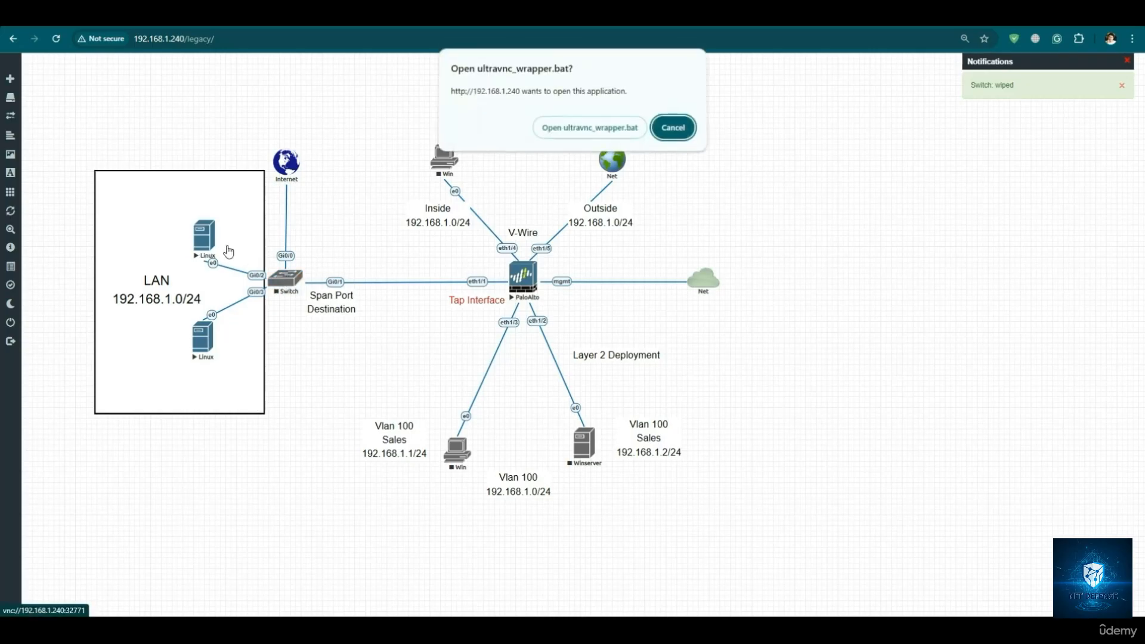
pyautogui.click(588, 128)
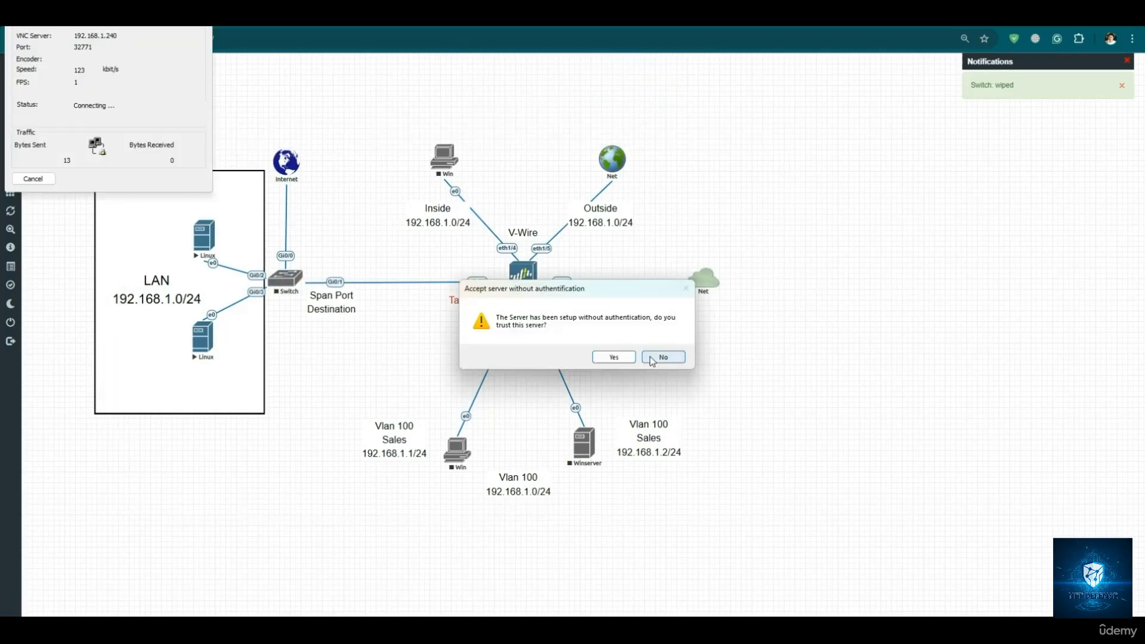
pyautogui.click(613, 357)
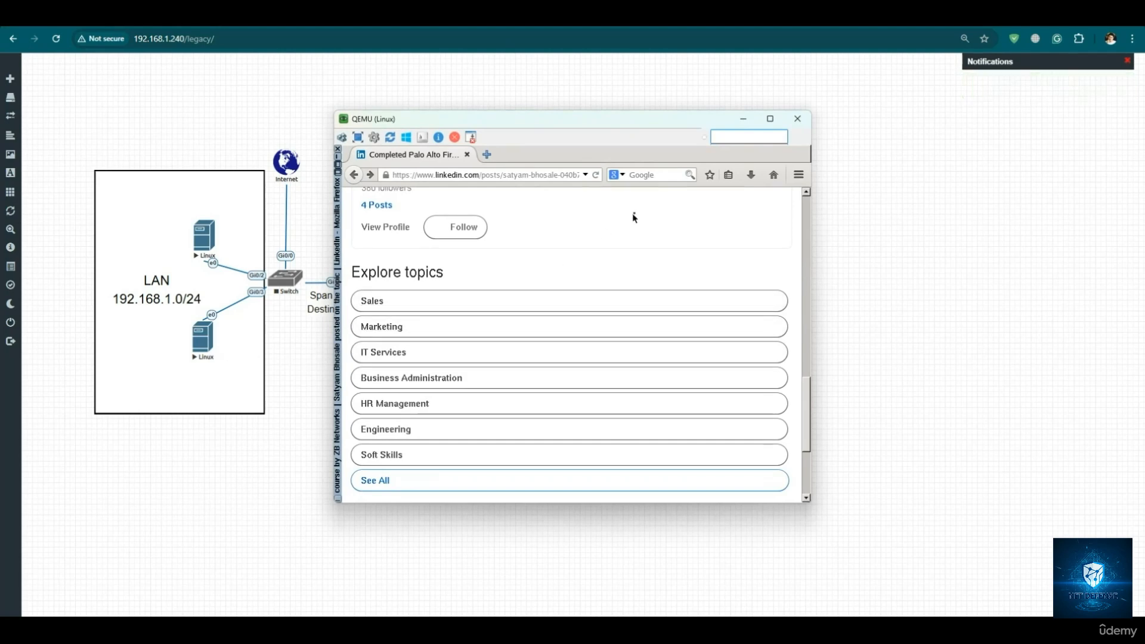
# - Replace the LinkedIn page in the Linux machine's Firefox with a blank tab and collapse the browser window
pyautogui.scroll(3, 633, 218)
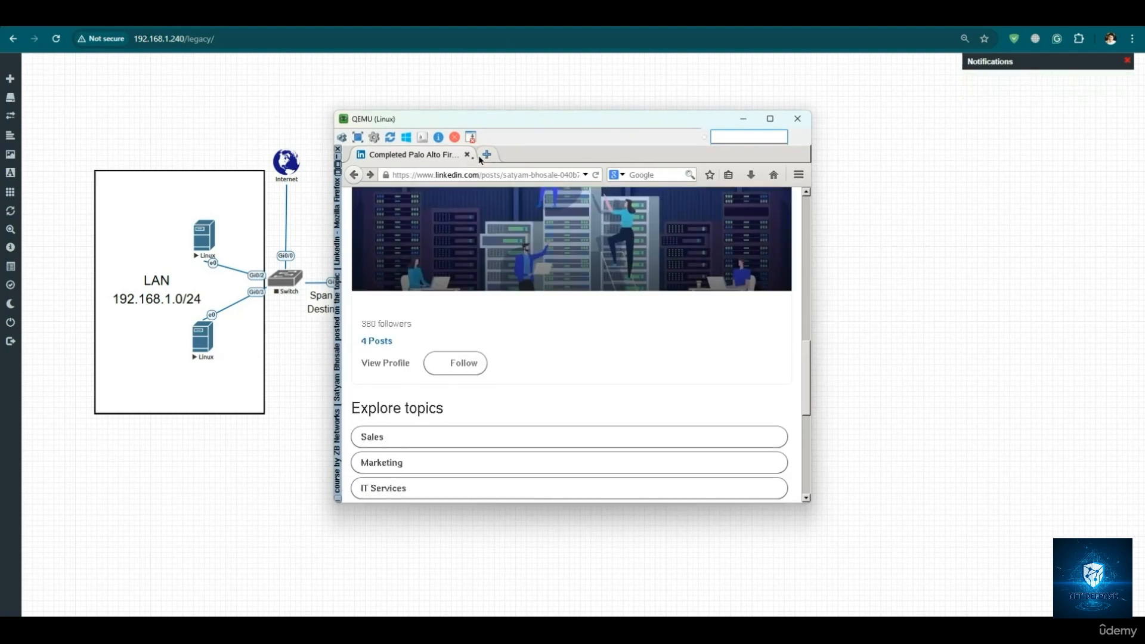
pyautogui.click(486, 154)
pyautogui.click(467, 155)
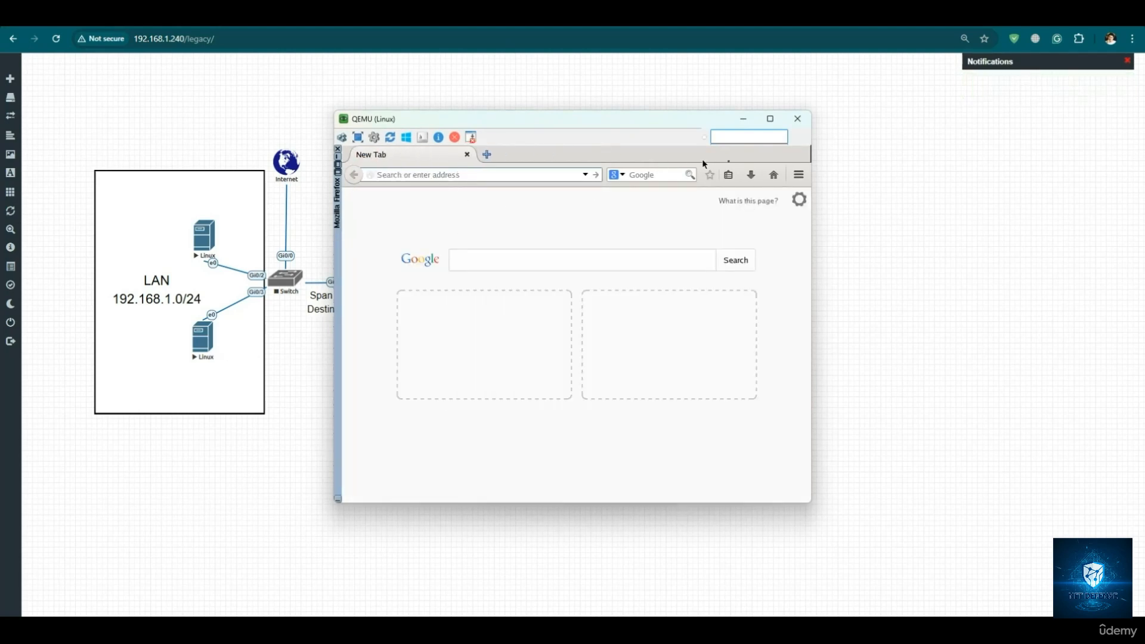
pyautogui.click(337, 162)
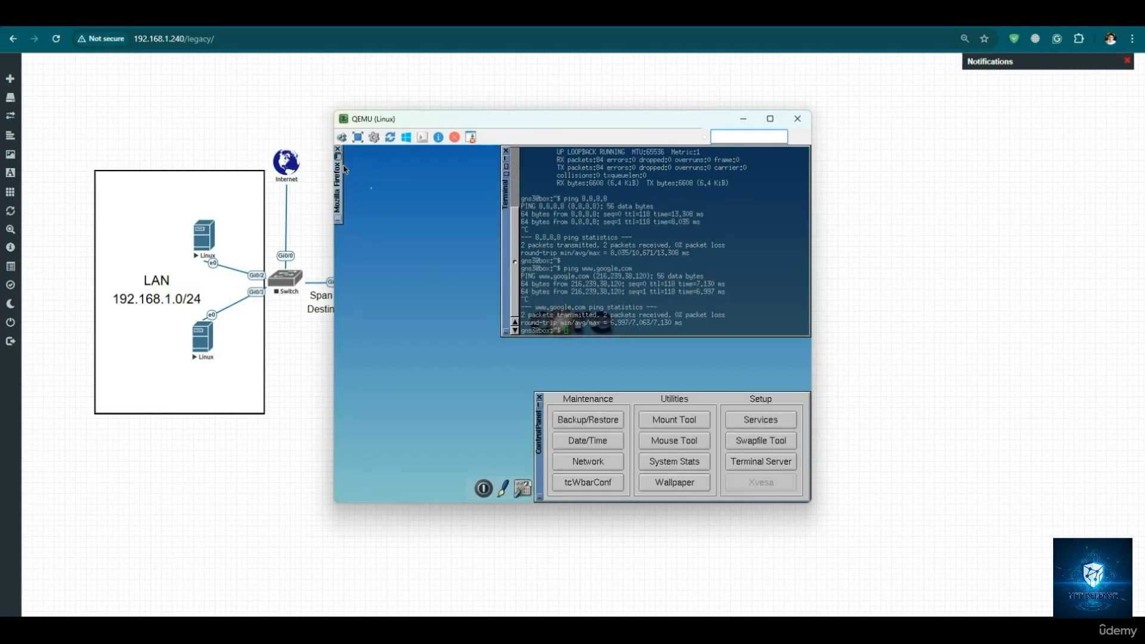
# - Run ifconfig in the Linux terminal and highlight the eth0 IPv4 address
pyautogui.click(609, 251)
pyautogui.press('Return')
pyautogui.press('Return')
pyautogui.press('Return')
pyautogui.press('Return')
pyautogui.press('Return')
pyautogui.press('Return')
pyautogui.press('Return')
pyautogui.press('Return')
pyautogui.press('Return')
pyautogui.press('Return')
pyautogui.press('Return')
pyautogui.press('Return')
pyautogui.press('Return')
pyautogui.press('Return')
pyautogui.press('Return')
pyautogui.press('Return')
pyautogui.press('Return')
pyautogui.press('Return')
pyautogui.press('Return')
pyautogui.press('Return')
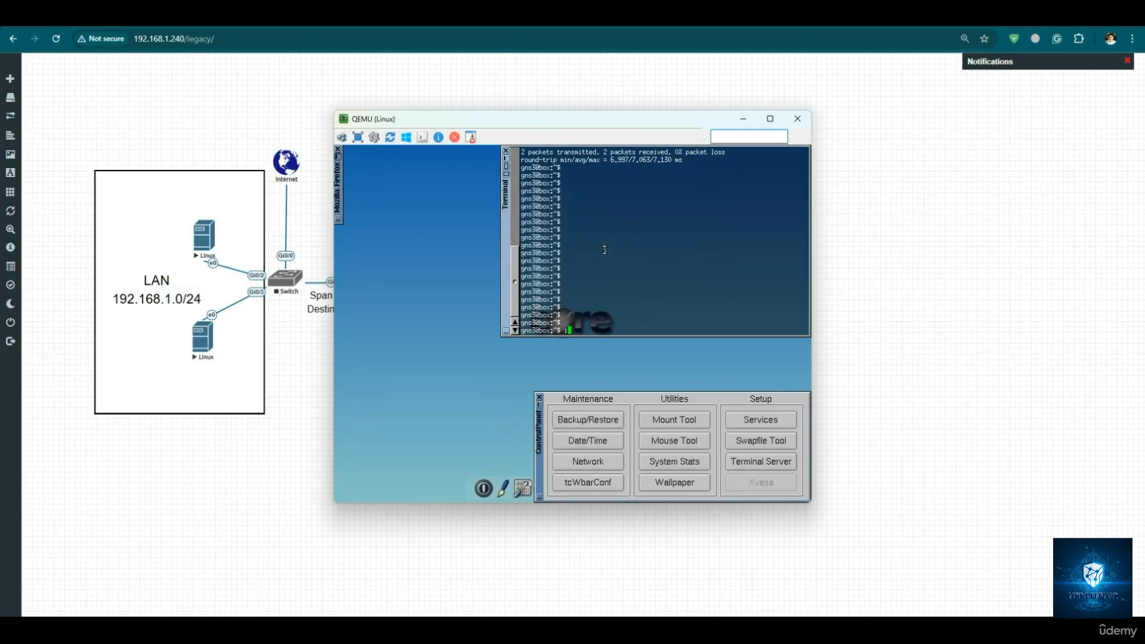
pyautogui.write('ifconfig')
pyautogui.press('Return')
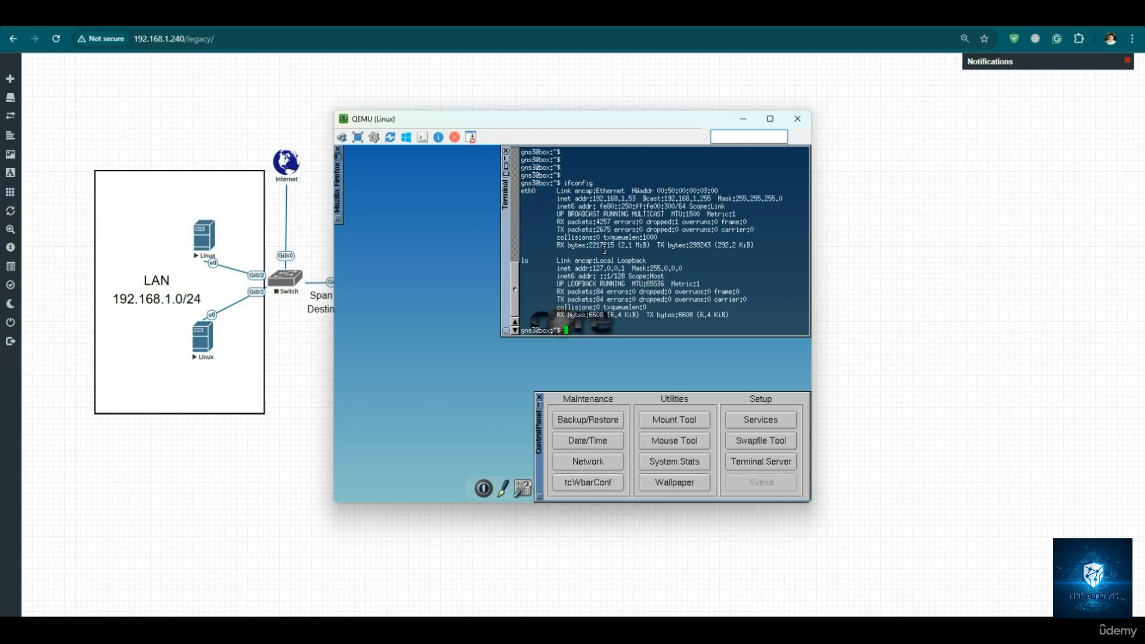
pyautogui.moveTo(592, 196); pyautogui.dragTo(636, 198)
# - Start the Switch node in the topology
pyautogui.rightClick(290, 285)
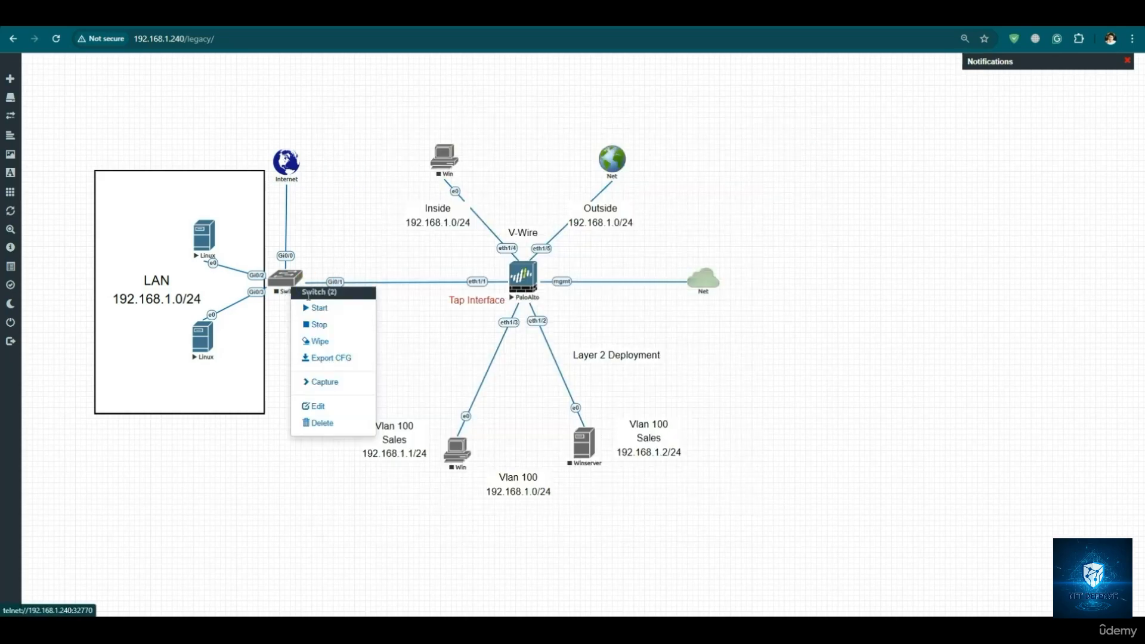
pyautogui.click(317, 308)
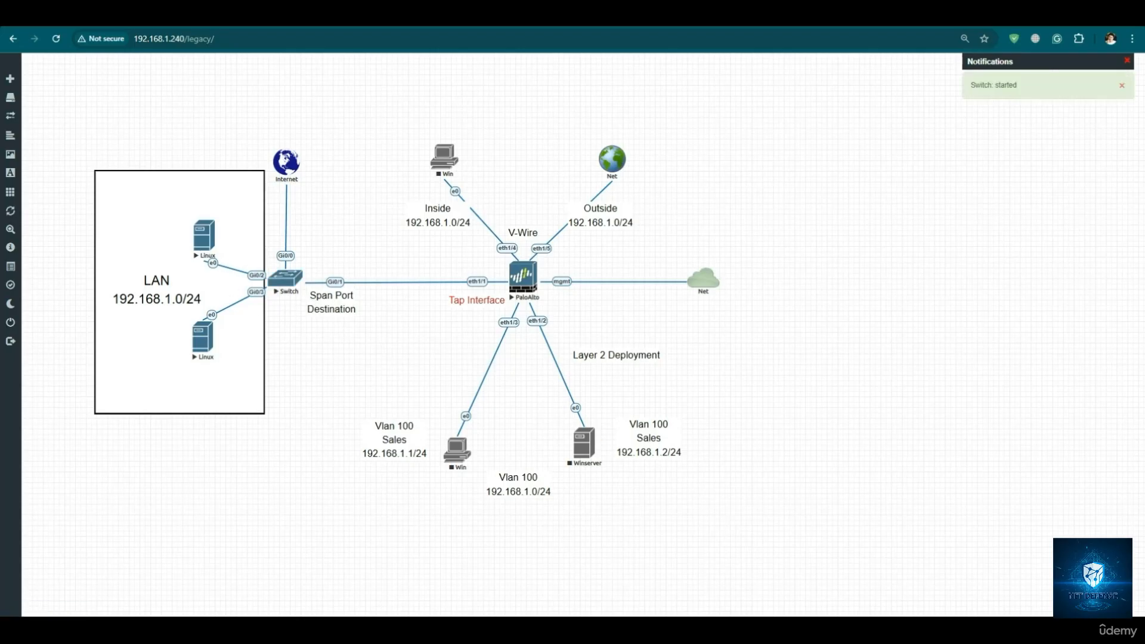
# - Return to the Linux console and apply DHCP broadcast to eth0 in its network settings, closing the duplicate settings windows
pyautogui.moveTo(785, 629)
pyautogui.click(856, 595)
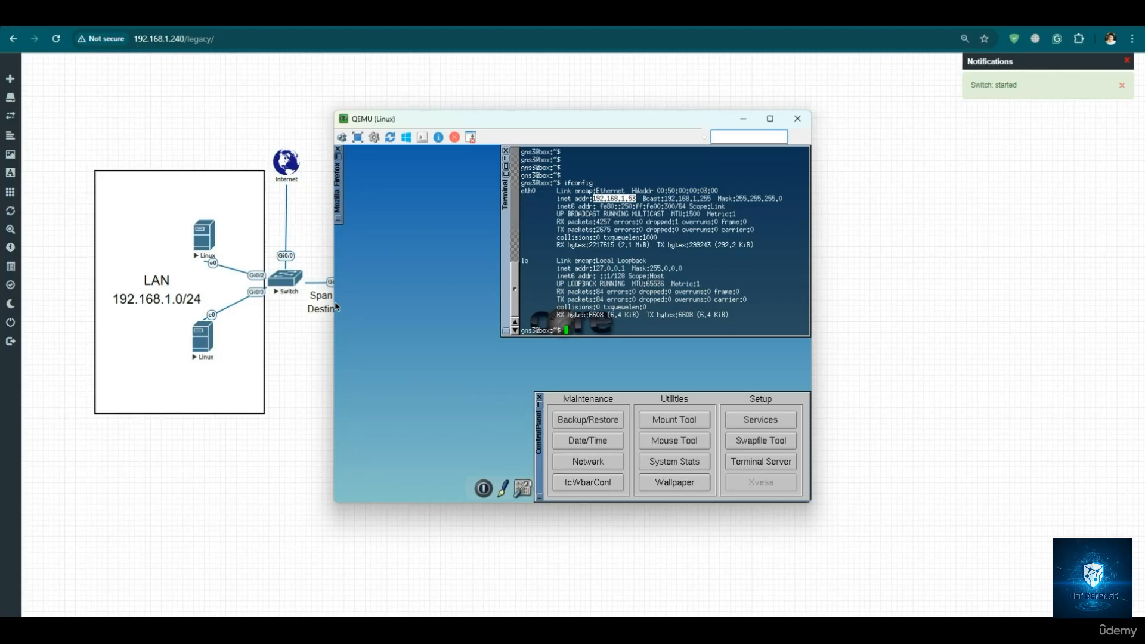
pyautogui.click(596, 465)
pyautogui.click(595, 466)
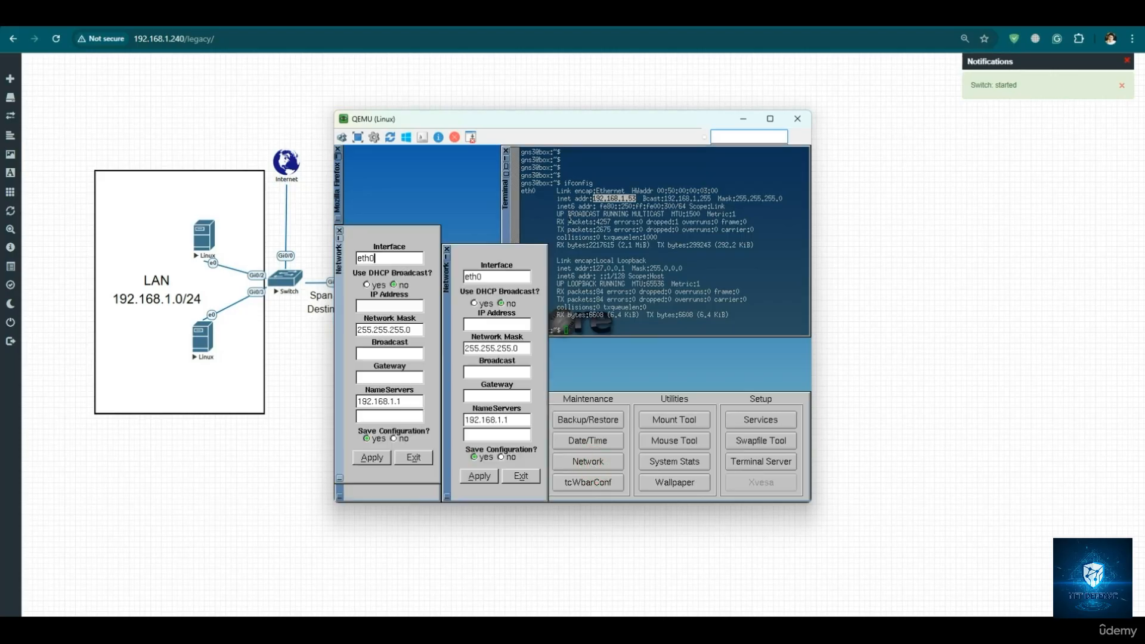
pyautogui.click(447, 248)
pyautogui.click(366, 285)
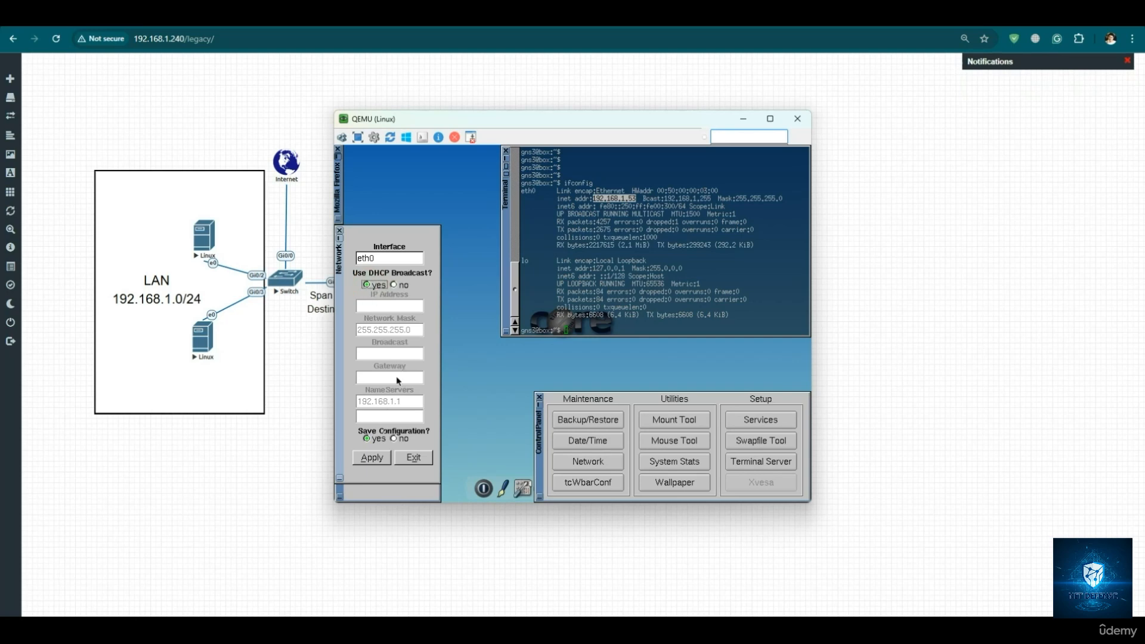
pyautogui.click(385, 461)
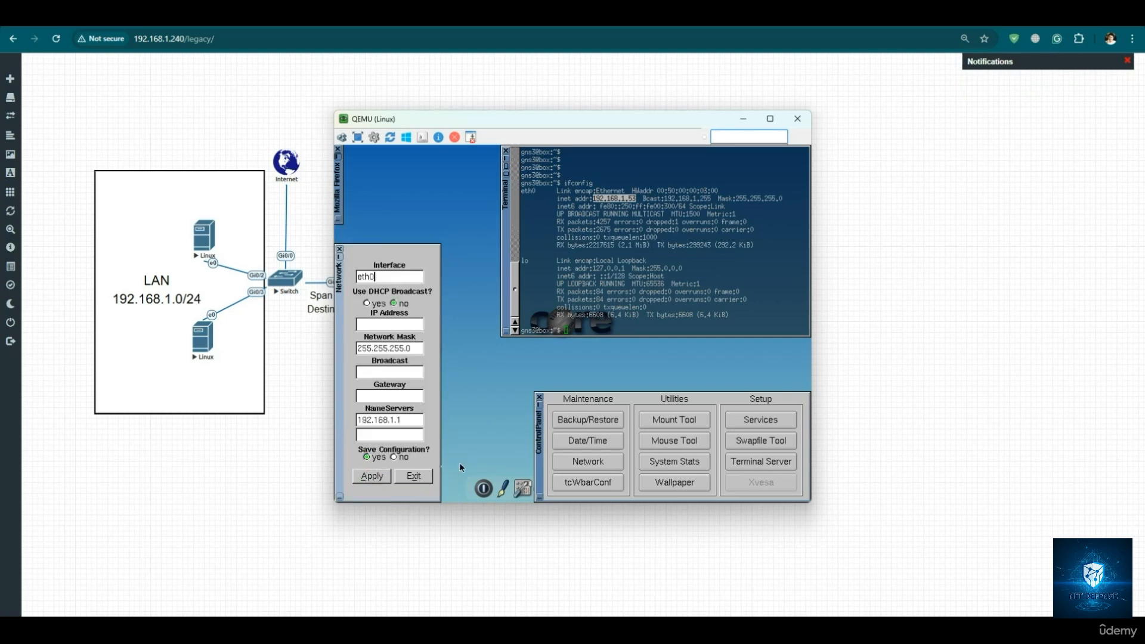
pyautogui.click(367, 303)
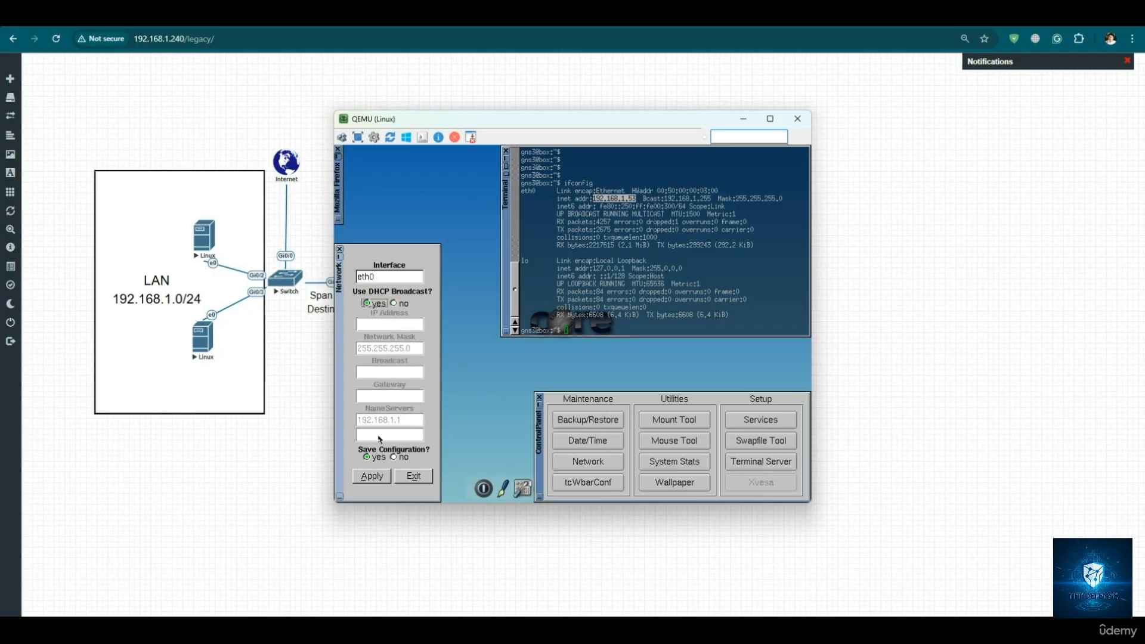
pyautogui.click(380, 477)
pyautogui.click(416, 476)
# - Reapply DHCP broadcast to eth0 from a newly opened network settings window, then bring up fresh prompts in the Linux terminal
pyautogui.moveTo(783, 627)
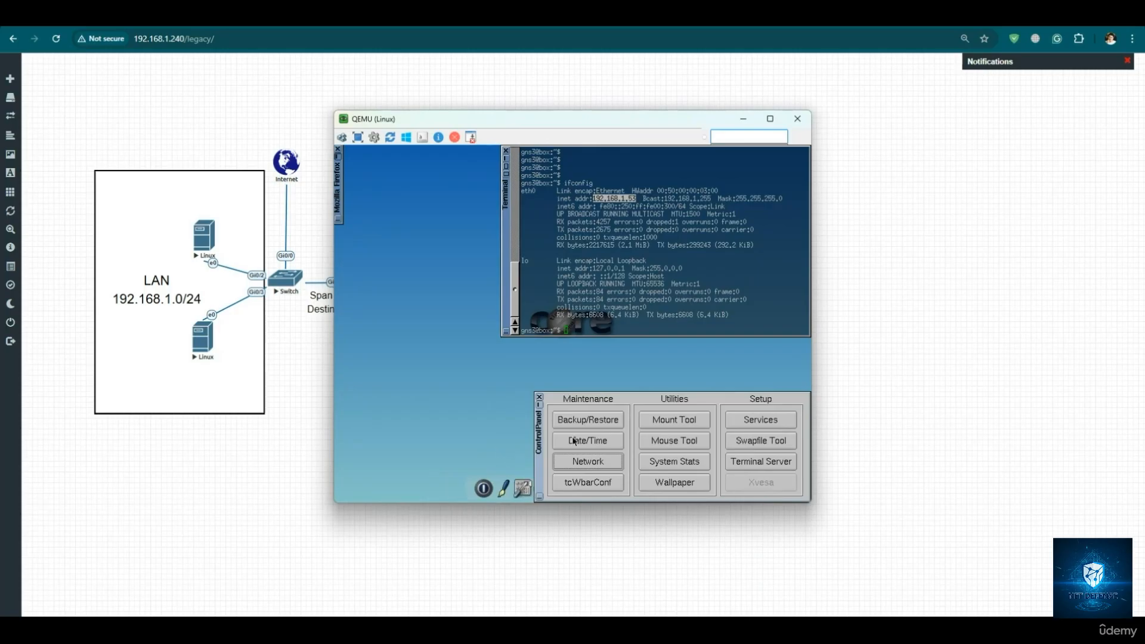
pyautogui.click(588, 461)
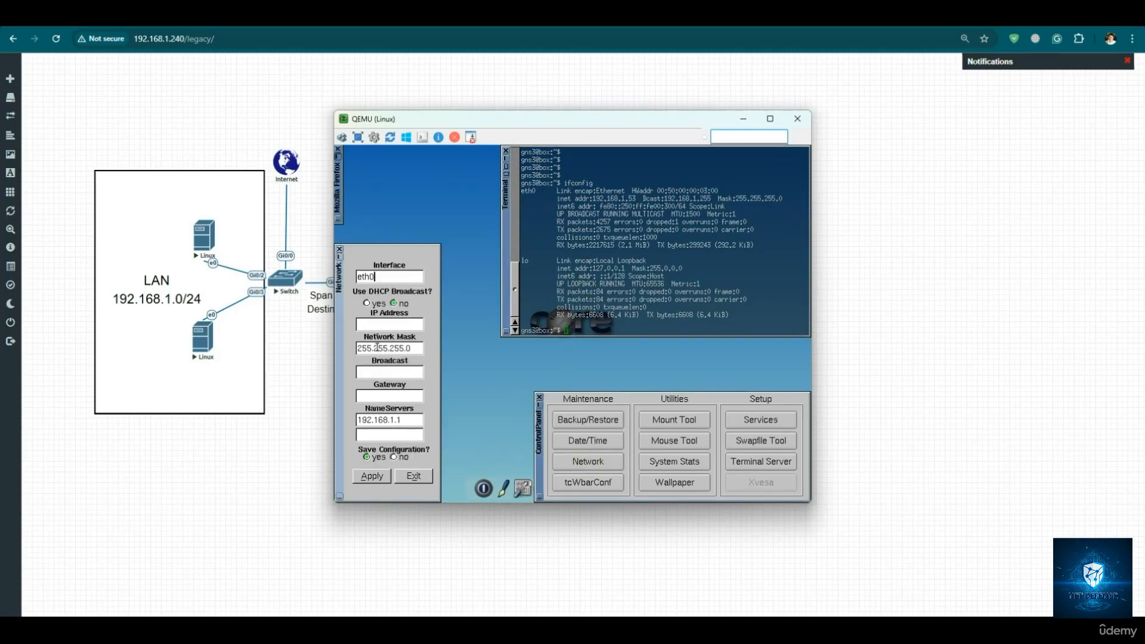
pyautogui.click(370, 303)
pyautogui.click(371, 475)
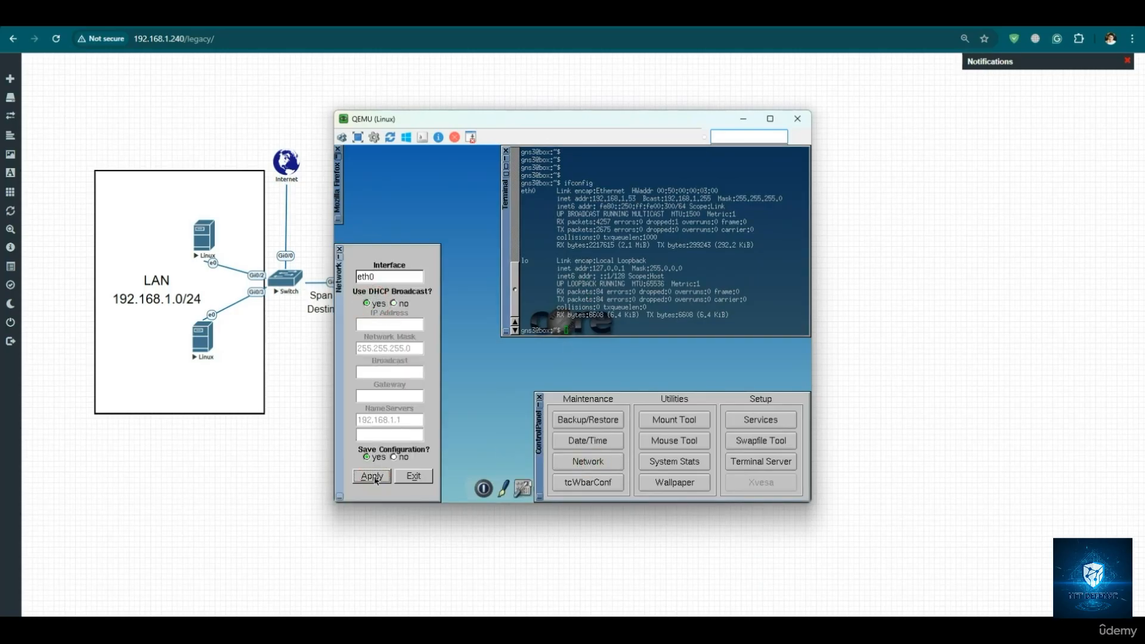
pyautogui.click(412, 475)
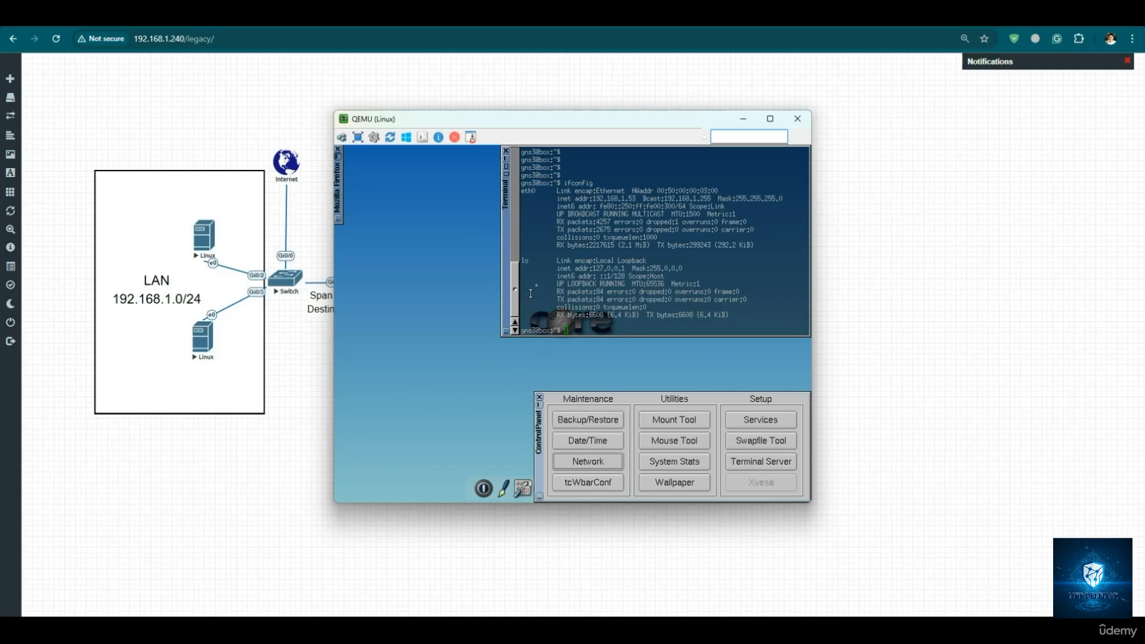
pyautogui.click(543, 280)
pyautogui.press('Return')
pyautogui.press('Return')
pyautogui.press('Return')
pyautogui.press('Return')
pyautogui.press('Return')
pyautogui.press('Return')
pyautogui.press('Return')
pyautogui.press('Return')
pyautogui.press('Return')
pyautogui.press('Return')
pyautogui.press('Return')
pyautogui.press('Return')
pyautogui.press('Return')
pyautogui.press('Return')
pyautogui.press('Return')
pyautogui.press('Return')
pyautogui.press('Return')
pyautogui.press('Return')
pyautogui.press('Return')
pyautogui.press('Return')
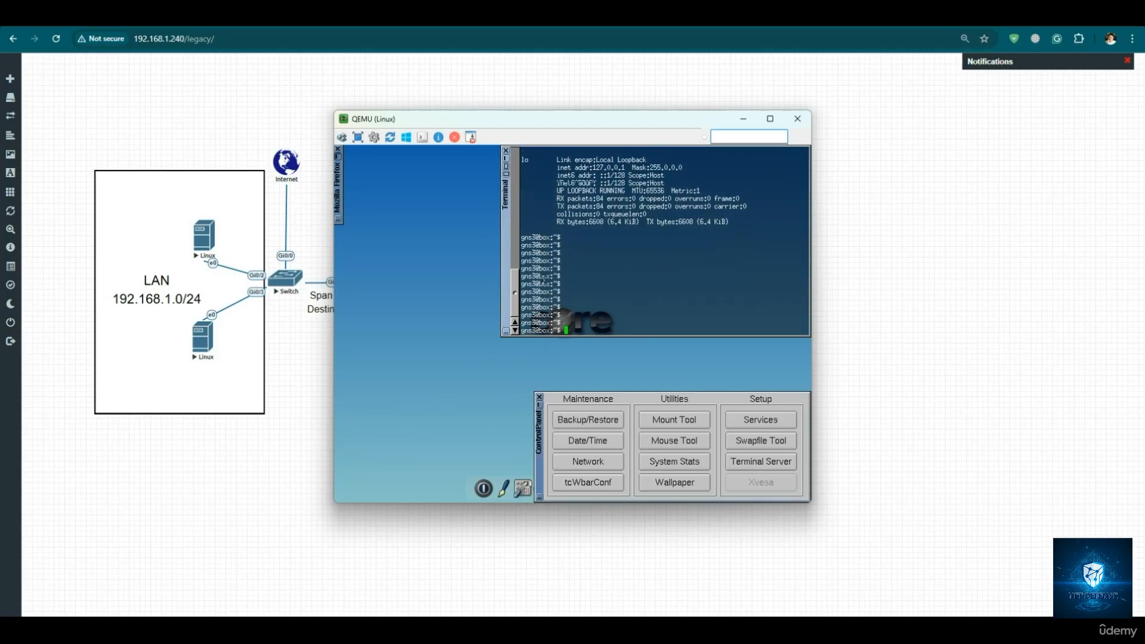
# - Open the Switch node's Telnet console from the topology
pyautogui.click(292, 283)
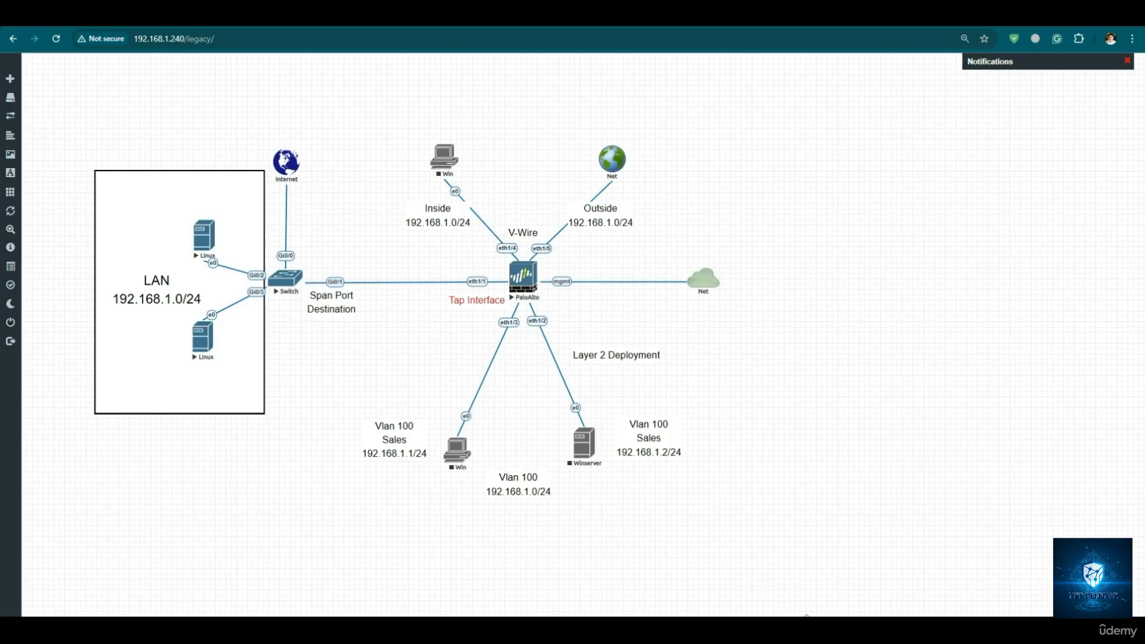
pyautogui.click(285, 279)
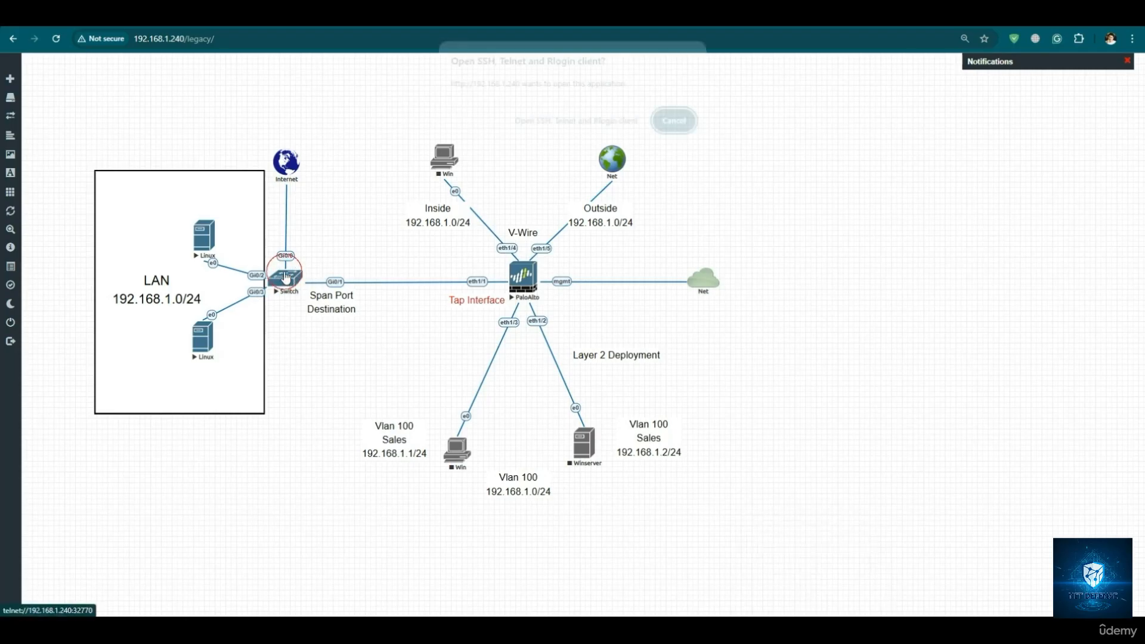
pyautogui.click(564, 132)
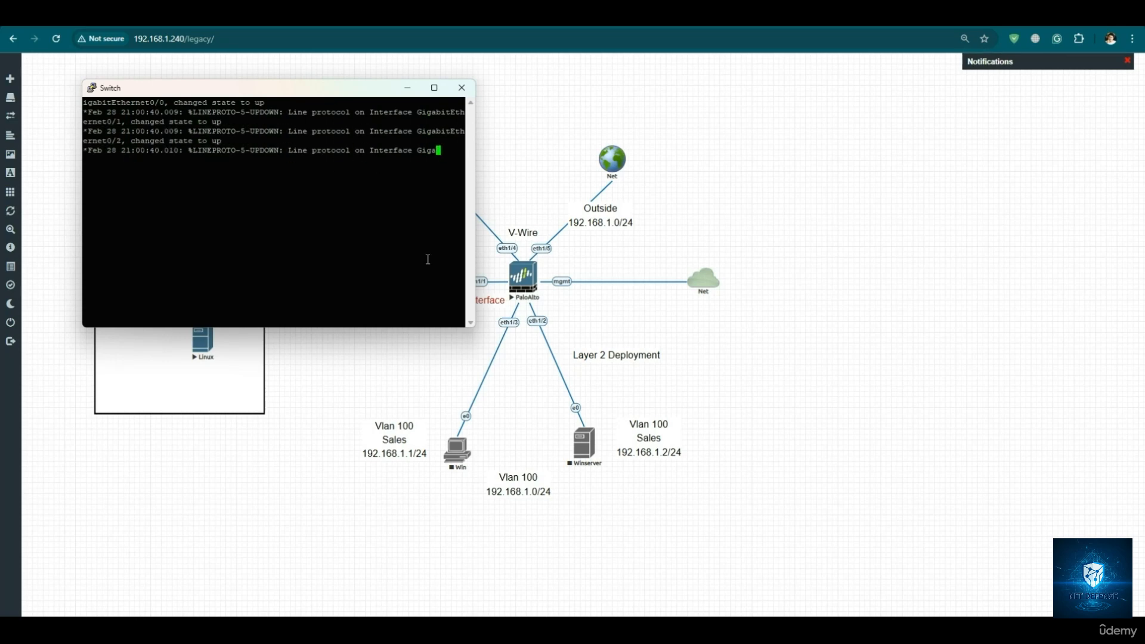
# - Set the Switch console's terminal font to Courier New, 16-point, and apply the reconfiguration
pyautogui.rightClick(266, 91)
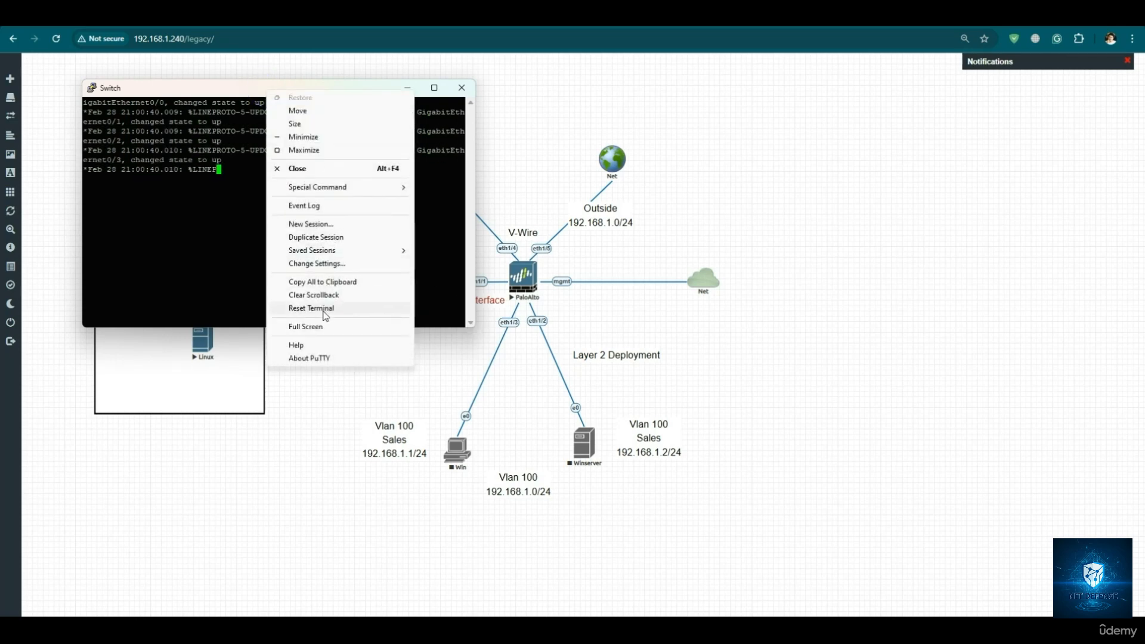
pyautogui.click(316, 264)
pyautogui.click(484, 293)
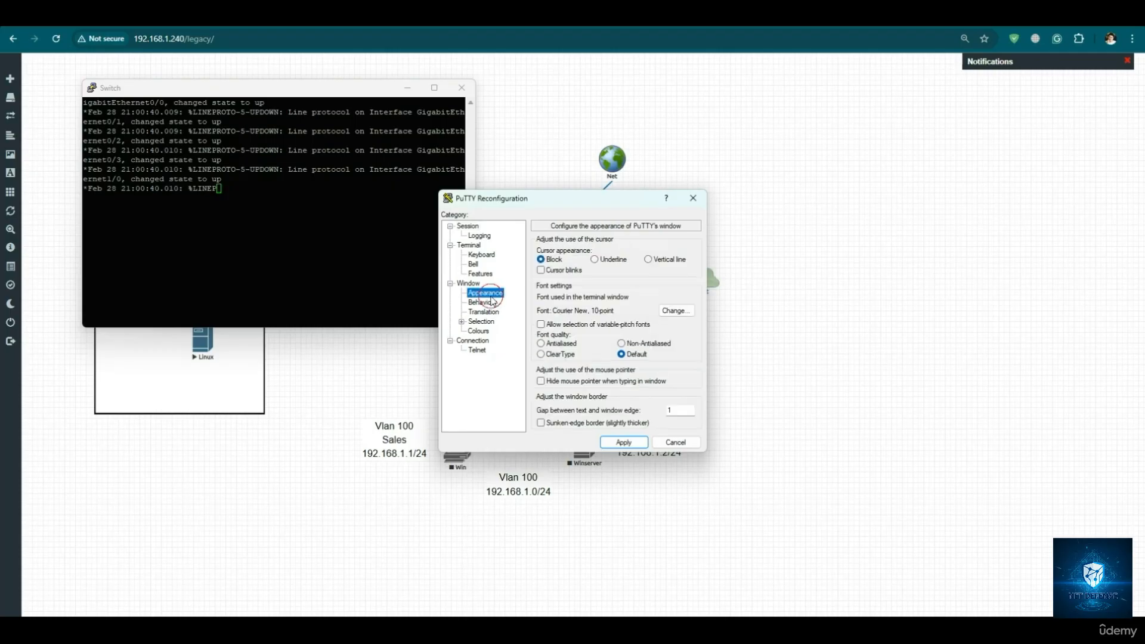
pyautogui.click(671, 311)
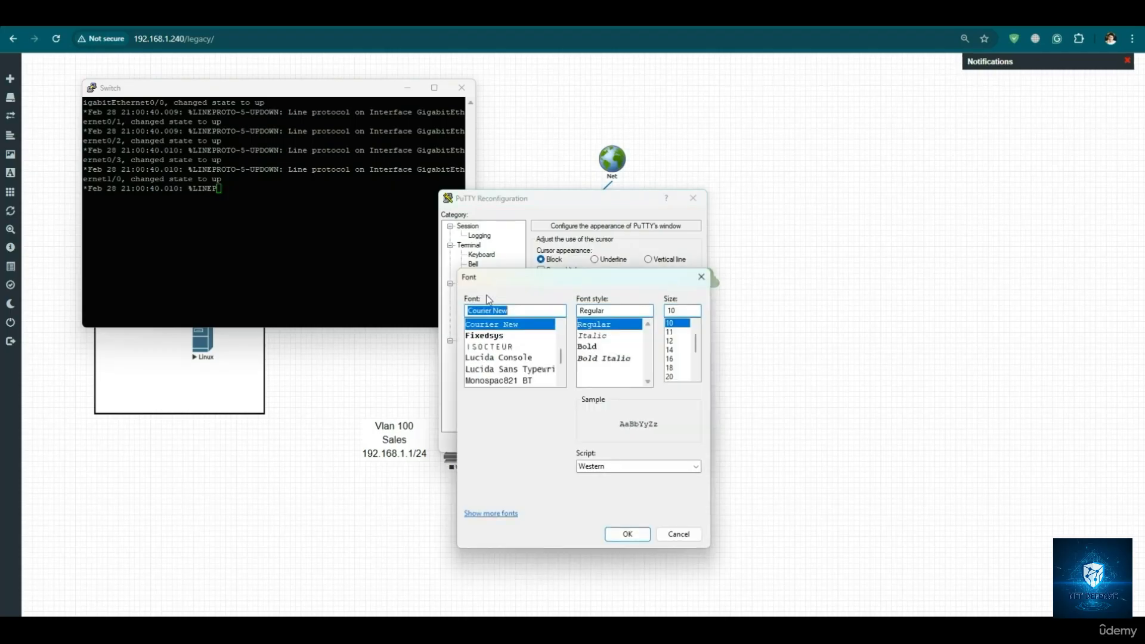
pyautogui.click(670, 359)
pyautogui.click(635, 539)
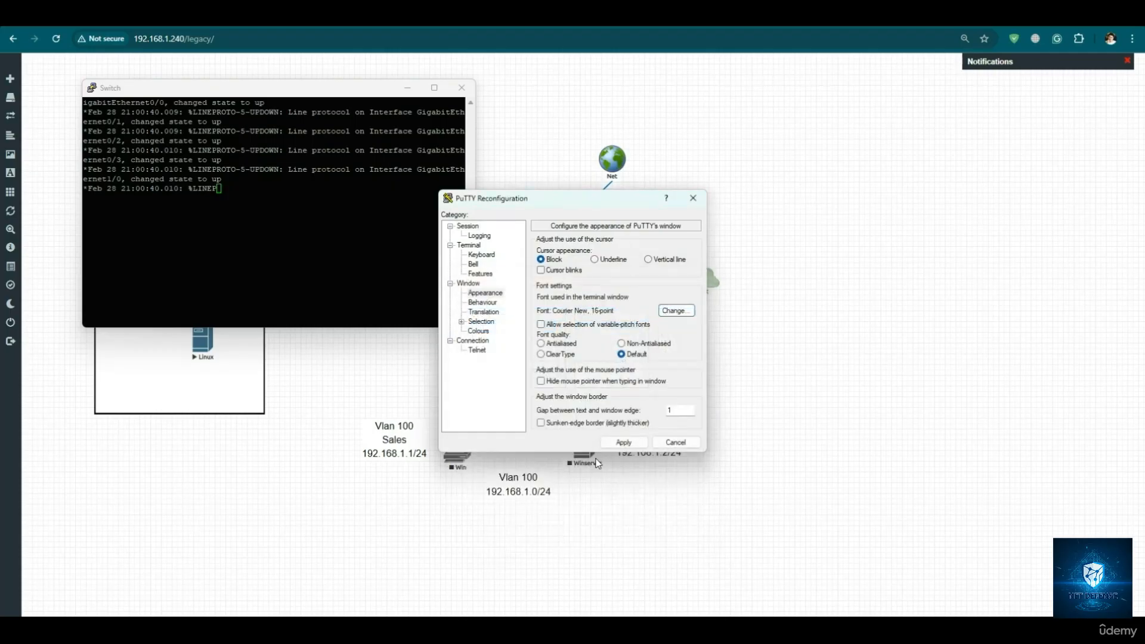
pyautogui.click(619, 444)
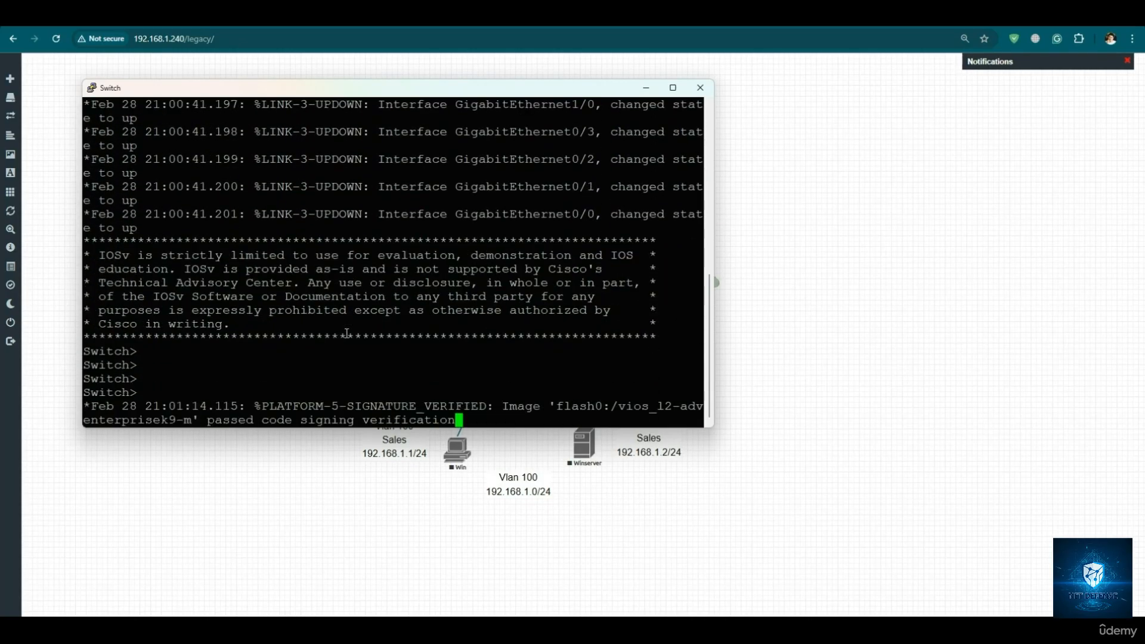
# - Bring up fresh prompts in the Switch console and enter privileged EXEC mode with en
pyautogui.press('Return')
pyautogui.press('Return')
pyautogui.press('Return')
pyautogui.press('Return')
pyautogui.press('Return')
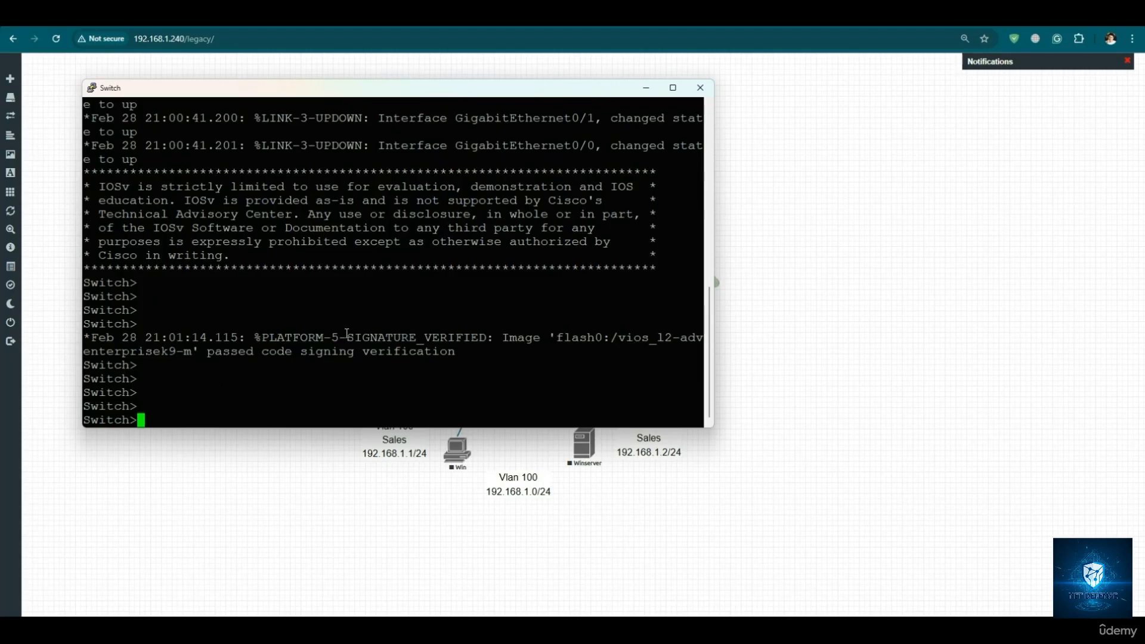
pyautogui.write('en')
pyautogui.press('Return')
pyautogui.press('Return')
pyautogui.press('Return')
pyautogui.press('Return')
# - Enter the switch's global configuration mode with config t and bring up fresh prompts
pyautogui.write('conf')
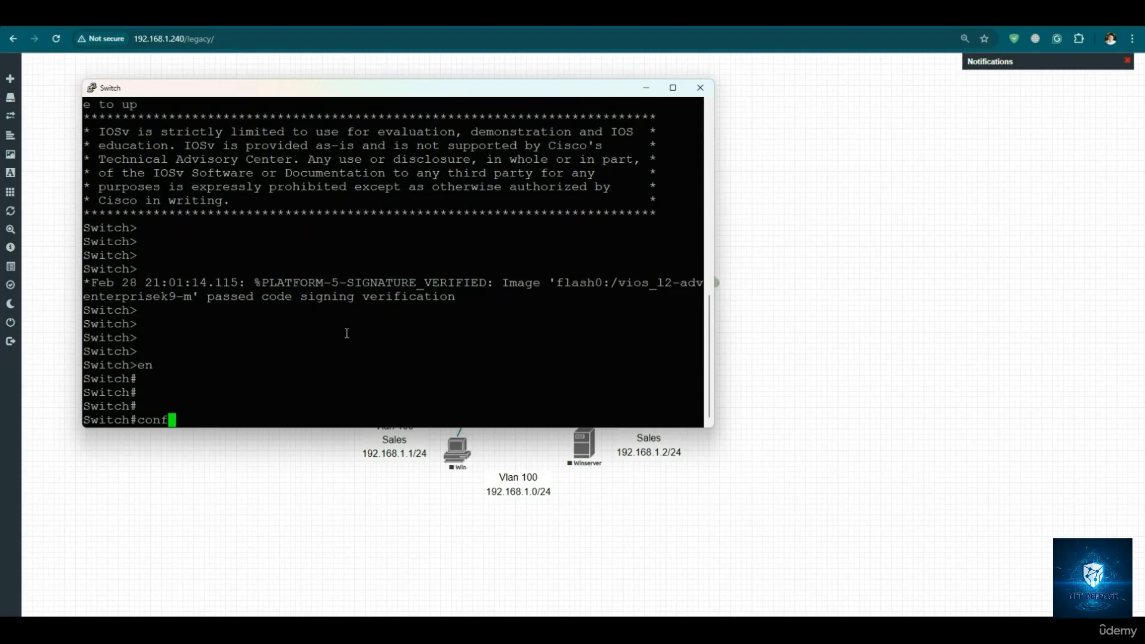
pyautogui.write('ig t')
pyautogui.press('Return')
pyautogui.press('Return')
pyautogui.press('Return')
pyautogui.press('Return')
pyautogui.press('Return')
pyautogui.press('Return')
pyautogui.press('Return')
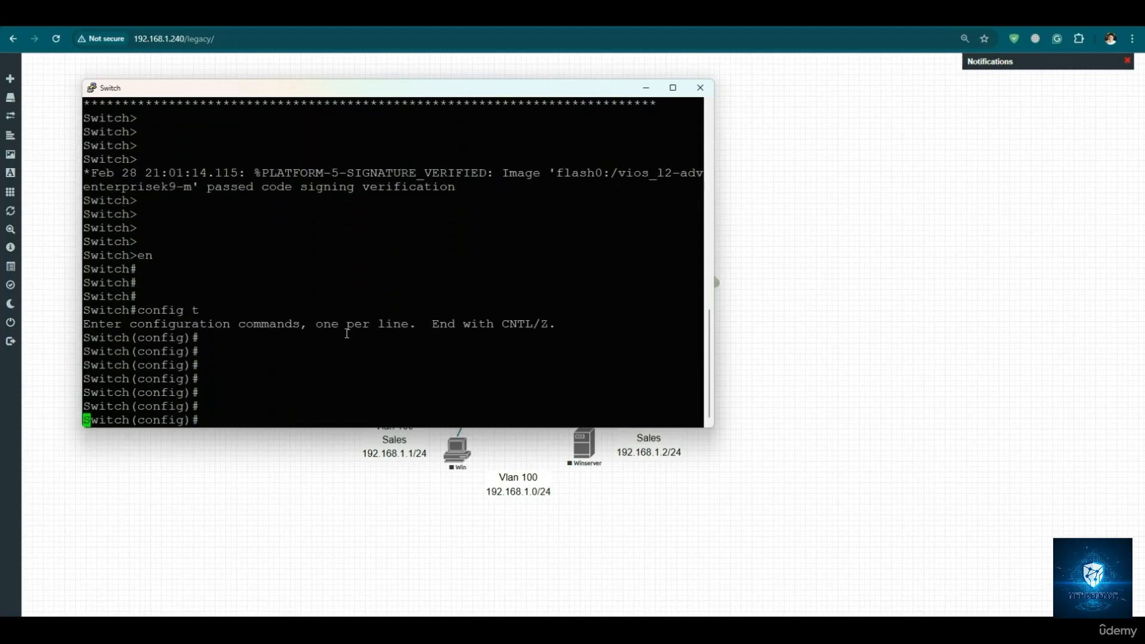
pyautogui.press('Return')
pyautogui.press('Return')
pyautogui.write('sh int')
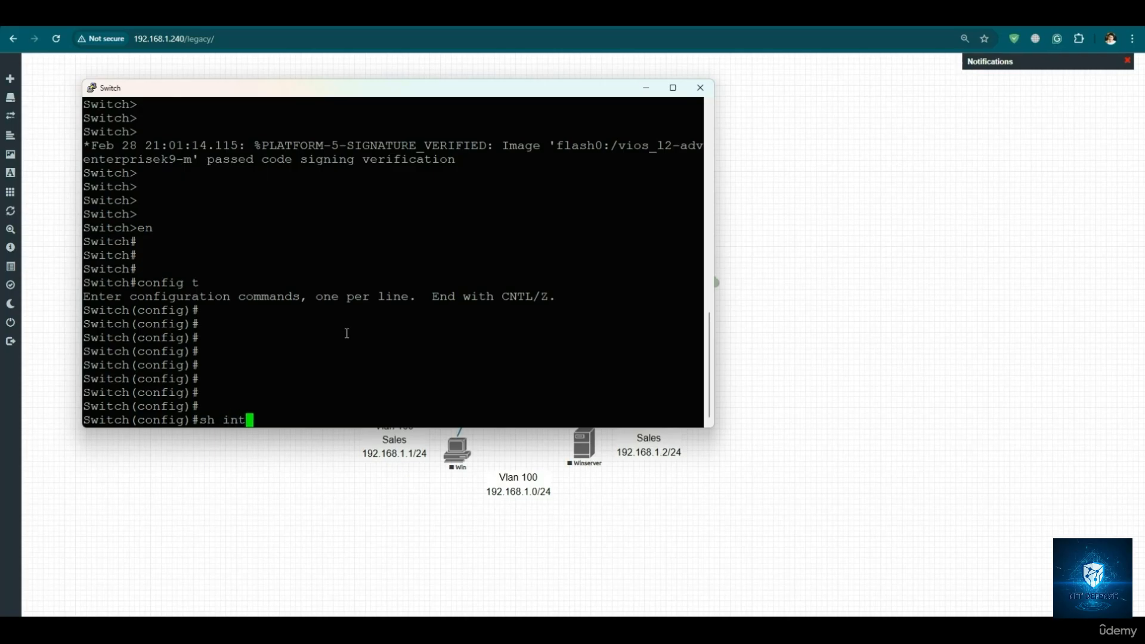
pyautogui.write('erf')
pyautogui.press('Tab')
pyautogui.press('BackSpace')
pyautogui.press('BackSpace')
pyautogui.press('BackSpace')
pyautogui.press('BackSpace')
pyautogui.press('BackSpace')
pyautogui.press('BackSpace')
pyautogui.press('BackSpace')
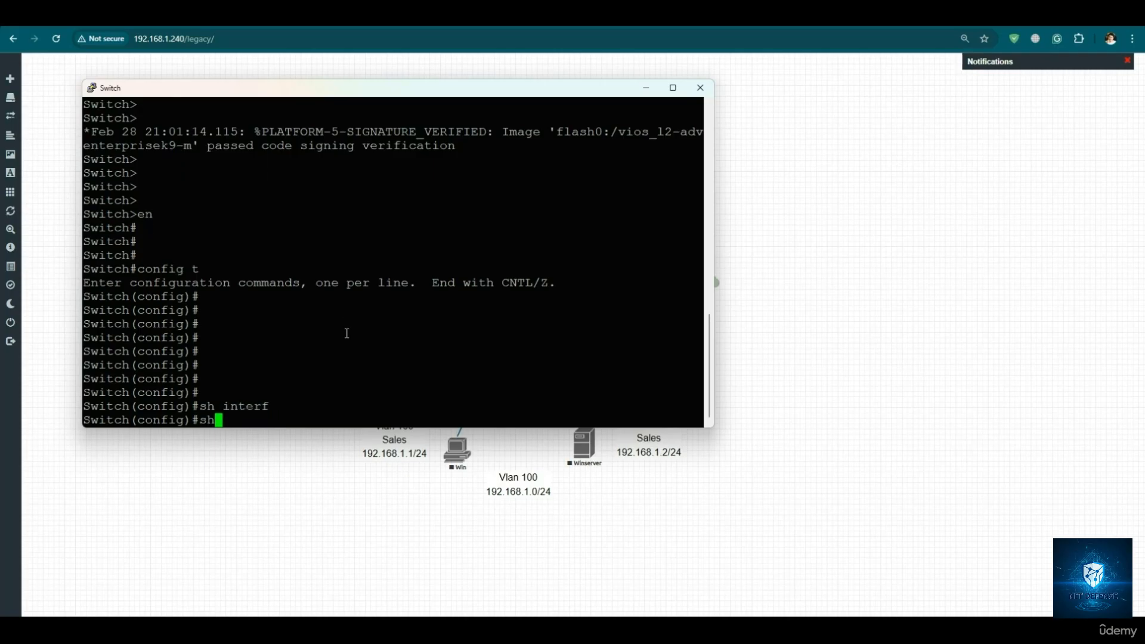
pyautogui.press('BackSpace')
pyautogui.press('BackSpace')
# - List the status of the switch ports from configuration mode with do show interfaces status
pyautogui.write('do shp')
pyautogui.press('Tab')
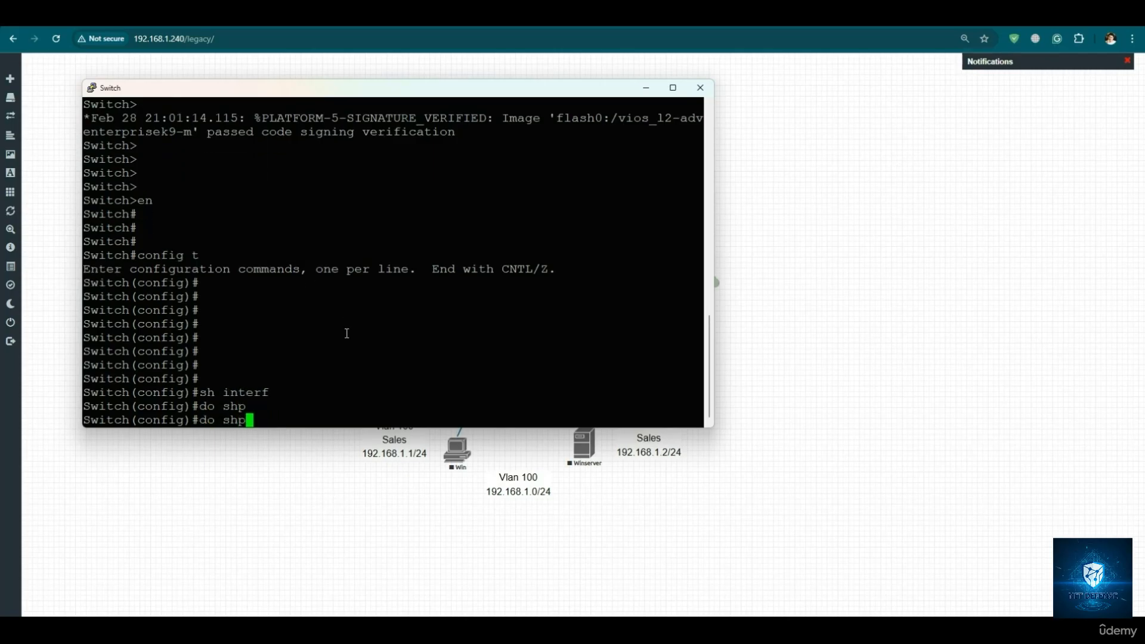
pyautogui.press('BackSpace')
pyautogui.write('o')
pyautogui.press('Tab')
pyautogui.write('interf')
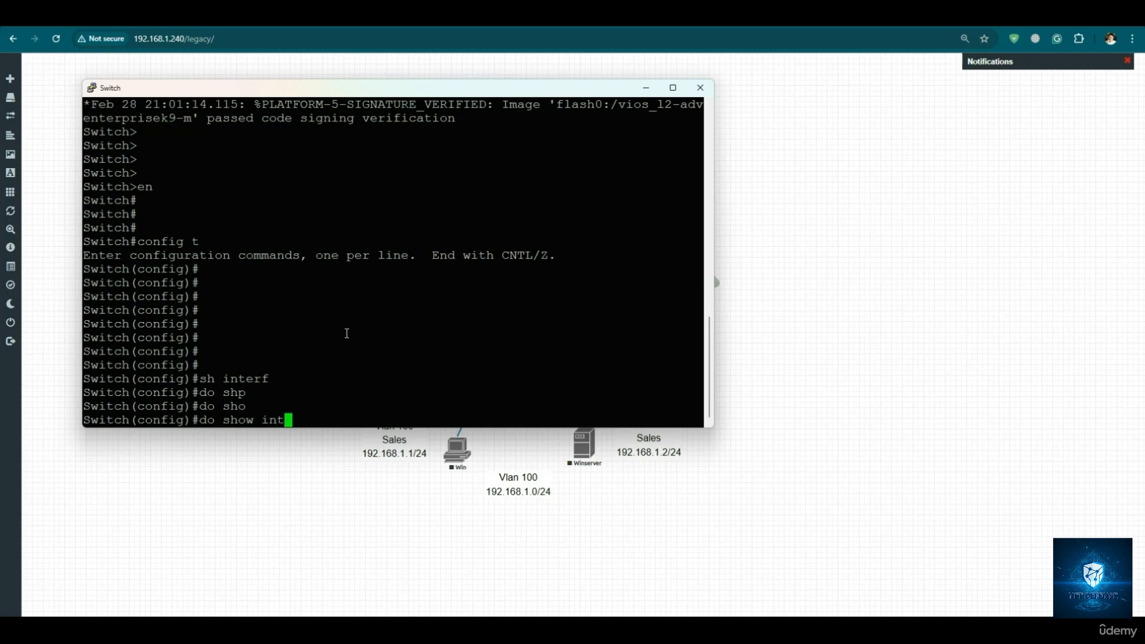
pyautogui.press('Tab')
pyautogui.write('sts')
pyautogui.press('BackSpace')
pyautogui.write('at')
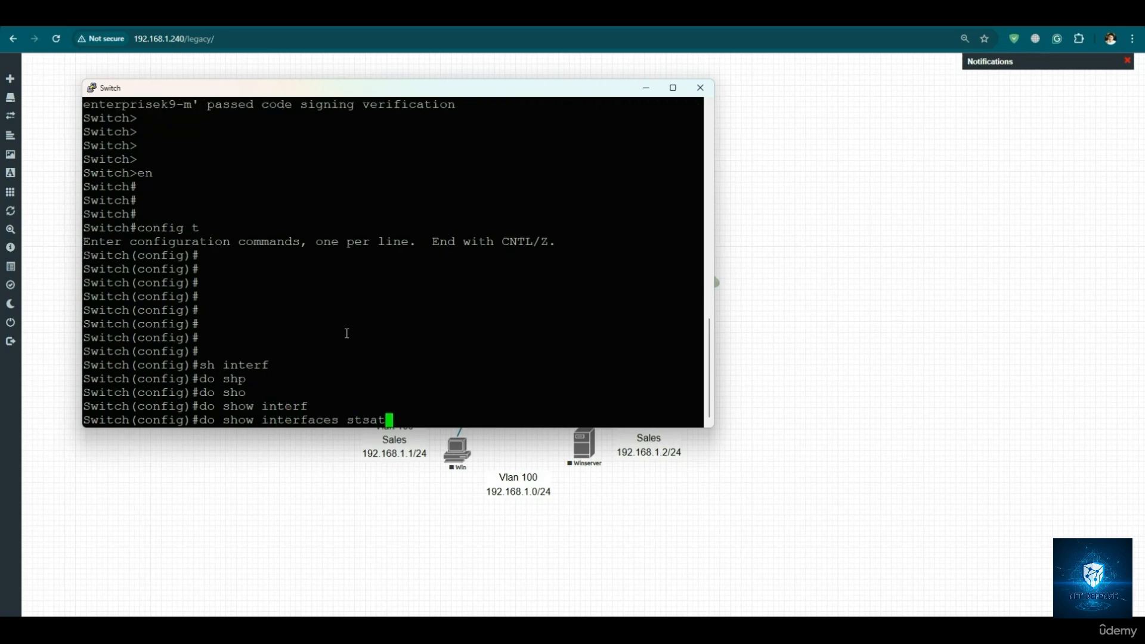
pyautogui.press('BackSpace')
pyautogui.write('t')
pyautogui.press('Tab')
pyautogui.write('u')
pyautogui.press('Tab')
pyautogui.write('s')
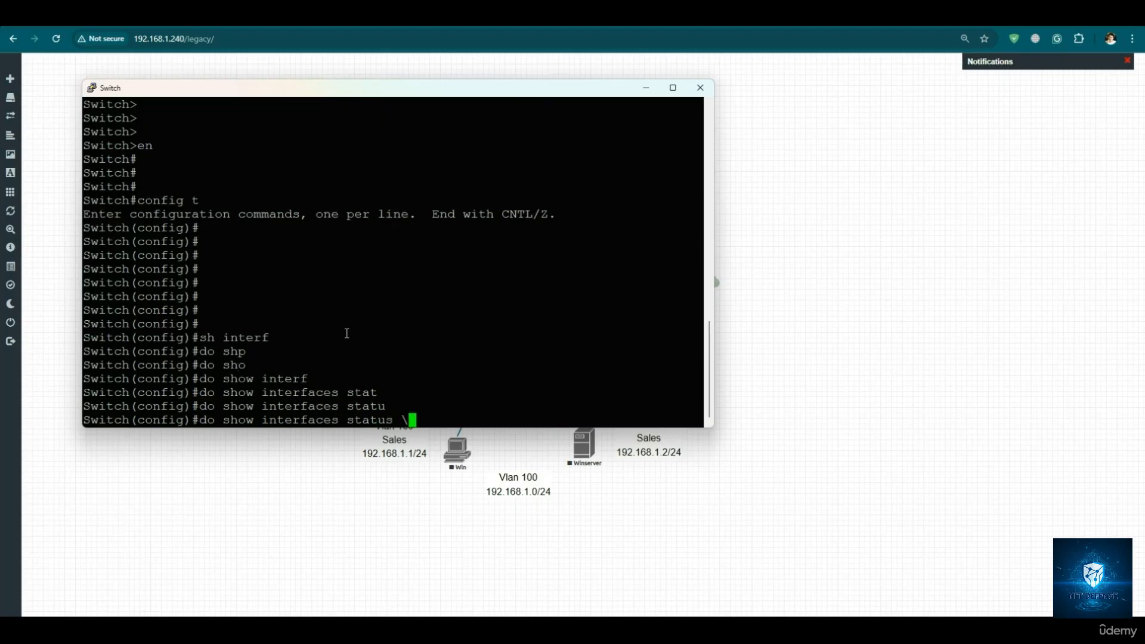
pyautogui.write(' \\')
pyautogui.press('Return')
pyautogui.press('Up')
pyautogui.press('BackSpace')
pyautogui.press('BackSpace')
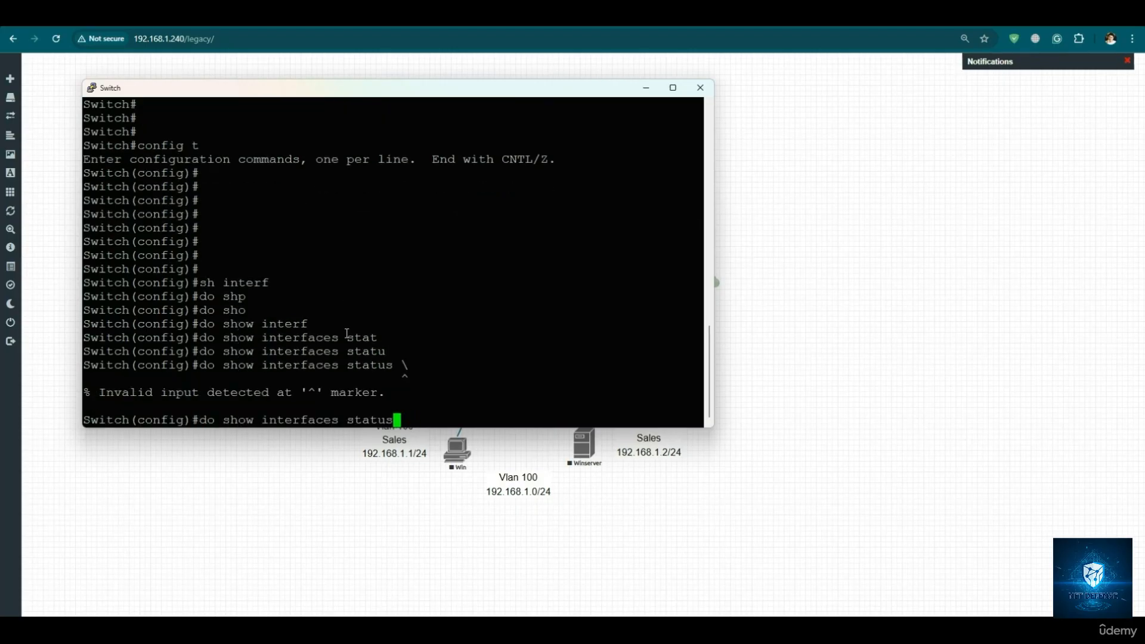
pyautogui.press('Return')
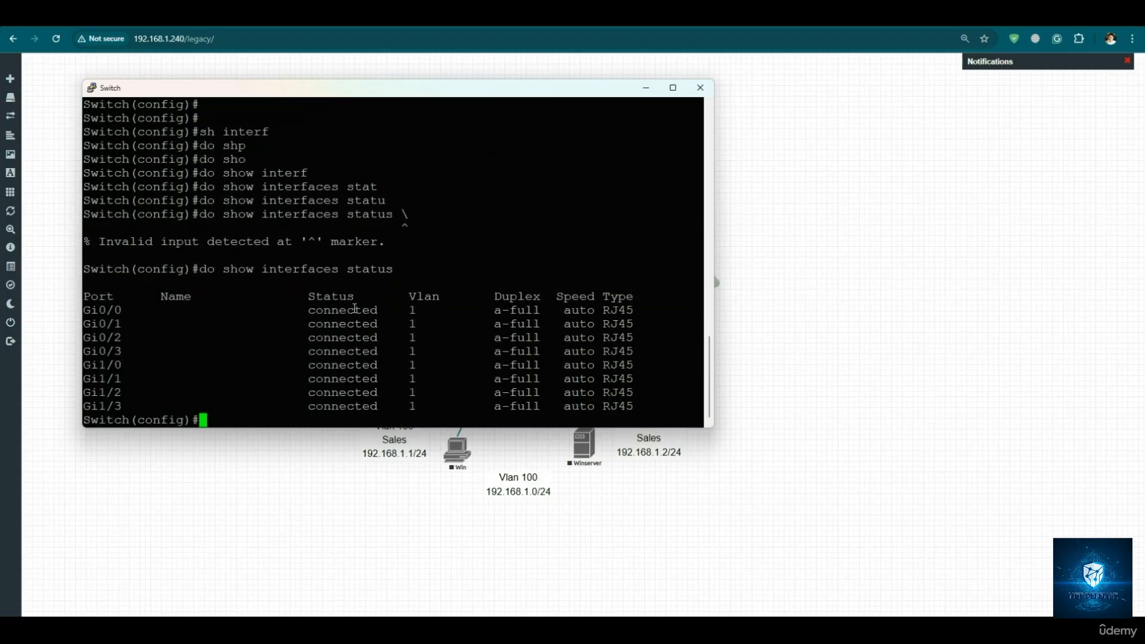
# - Highlight the listed ports with their status and VLAN entries, and minimize the Switch console
pyautogui.moveTo(111, 312); pyautogui.dragTo(439, 398)
pyautogui.click(354, 418)
pyautogui.click(643, 90)
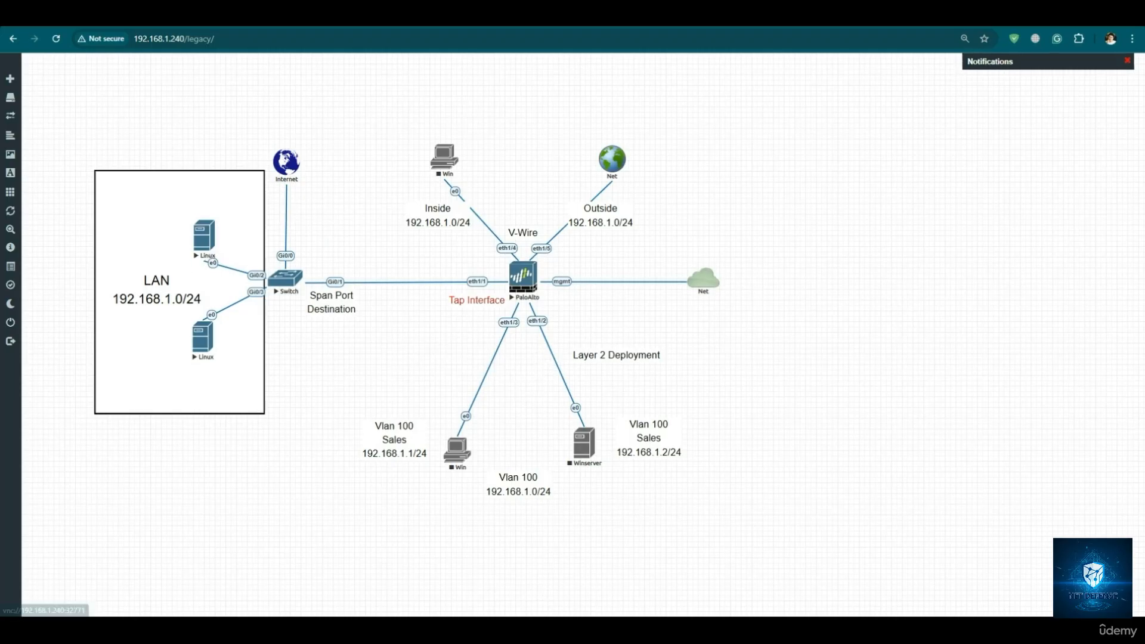
# - Return to the Linux console, display its network settings with ifconfig, and test connectivity with ping 8.8.8.8, stopping it after a few replies
pyautogui.moveTo(773, 627)
pyautogui.click(807, 574)
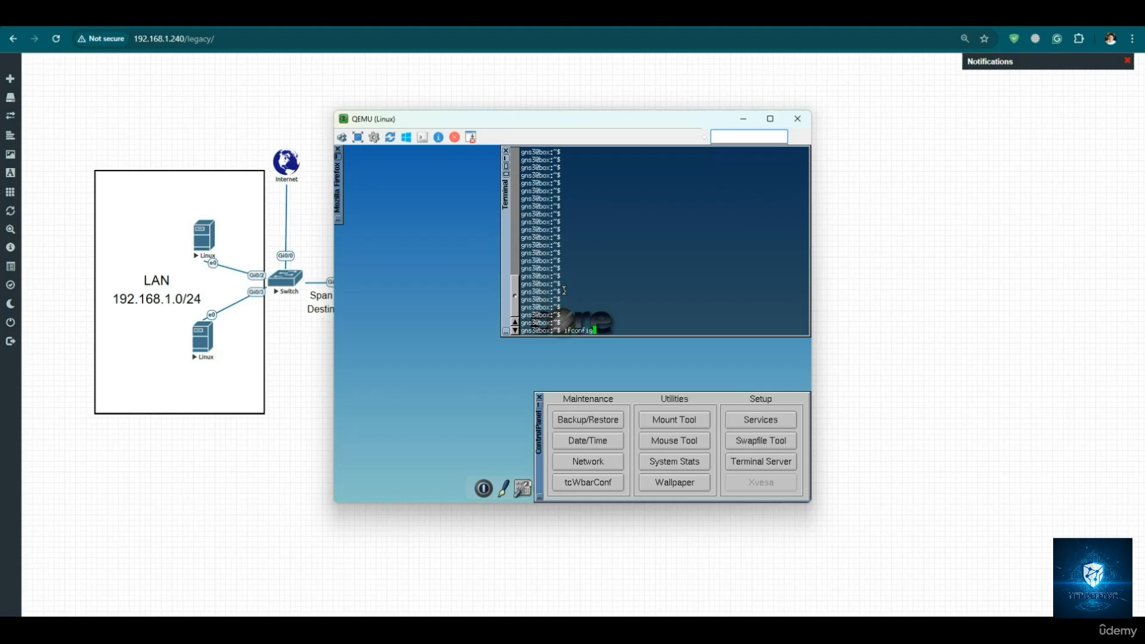
pyautogui.press('Return')
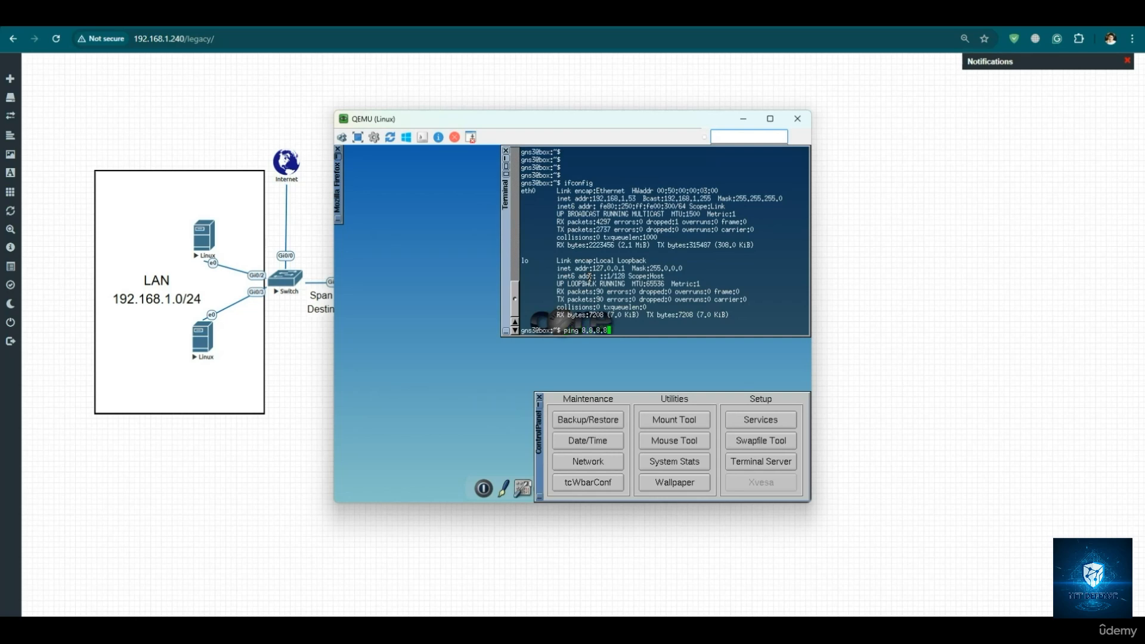
pyautogui.press('Return')
pyautogui.hotkey('ctrl', 'c')
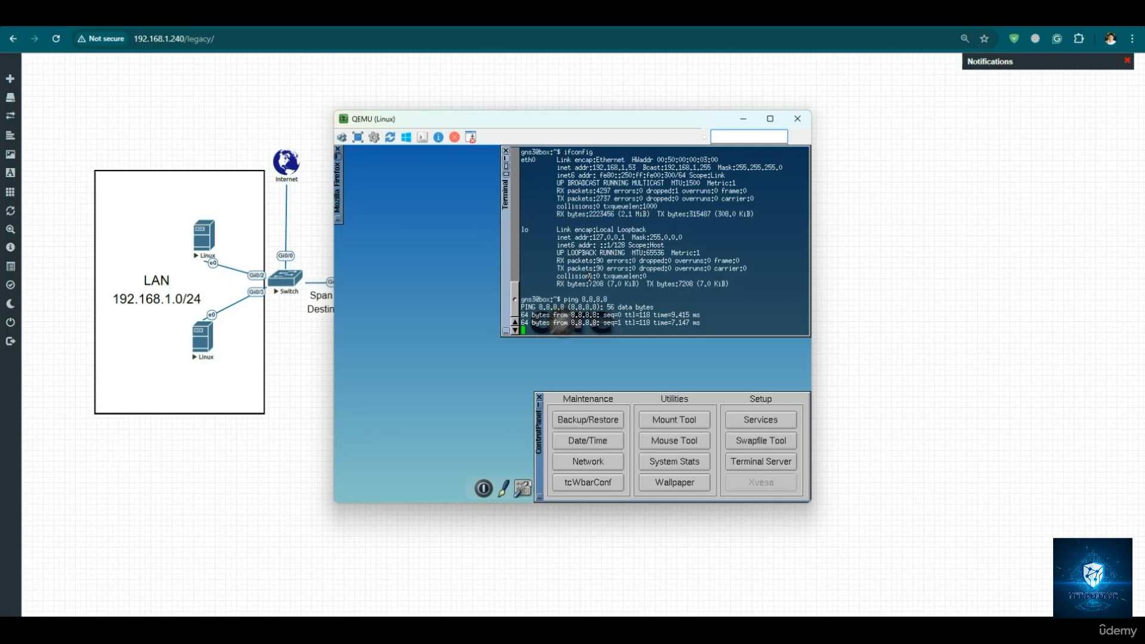
pyautogui.press('Up')
pyautogui.press('BackSpace')
pyautogui.press('BackSpace')
pyautogui.press('BackSpace')
pyautogui.press('BackSpace')
pyautogui.press('BackSpace')
pyautogui.press('BackSpace')
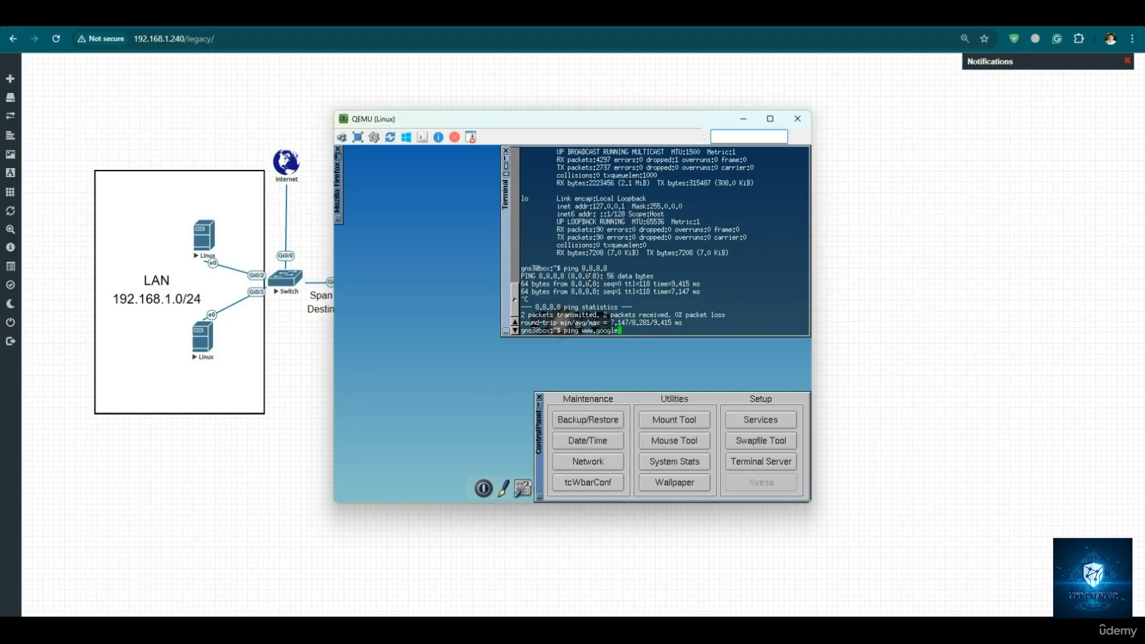
pyautogui.write('m')
pyautogui.press('Return')
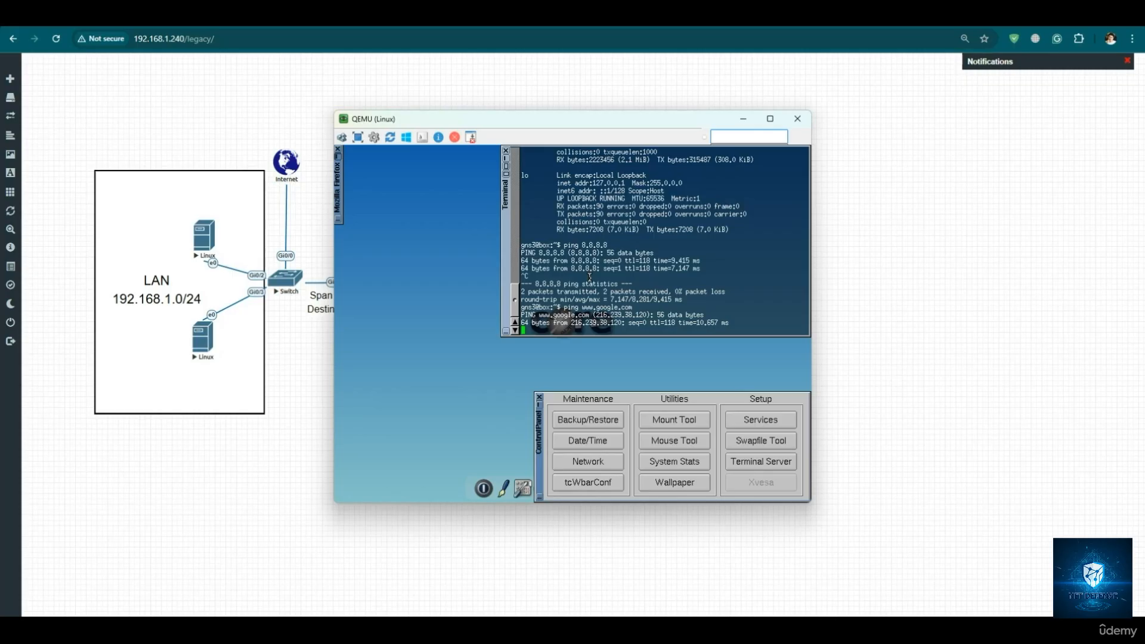
pyautogui.hotkey('ctrl', 'c')
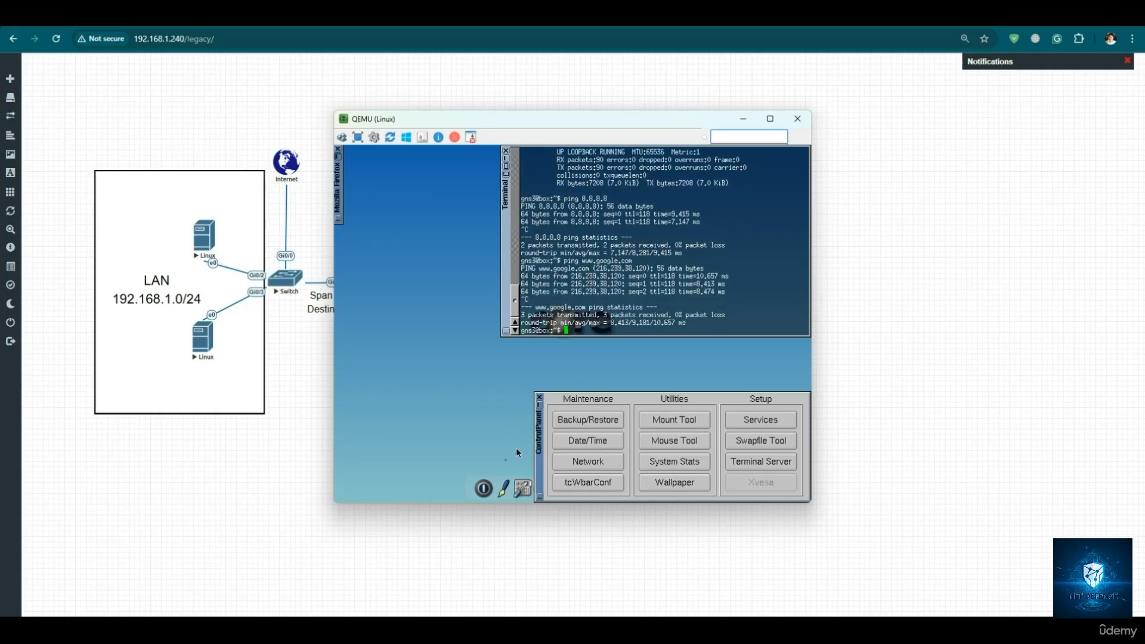
# - Close the Linux host's control panel and load the Google home page in a new Firefox window
pyautogui.click(587, 460)
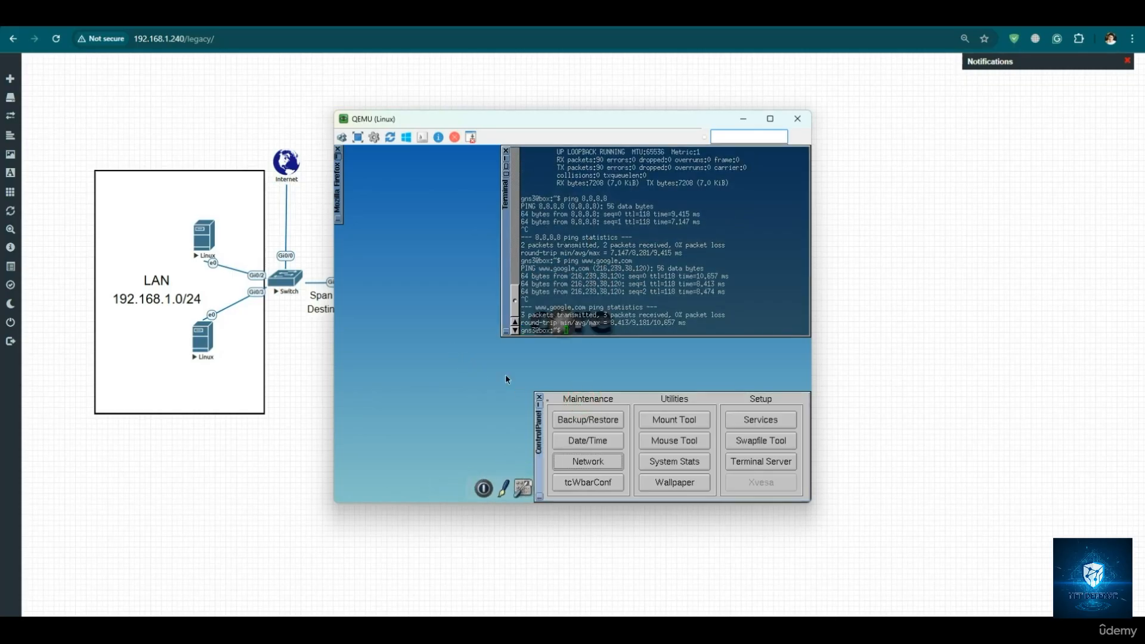
pyautogui.click(543, 400)
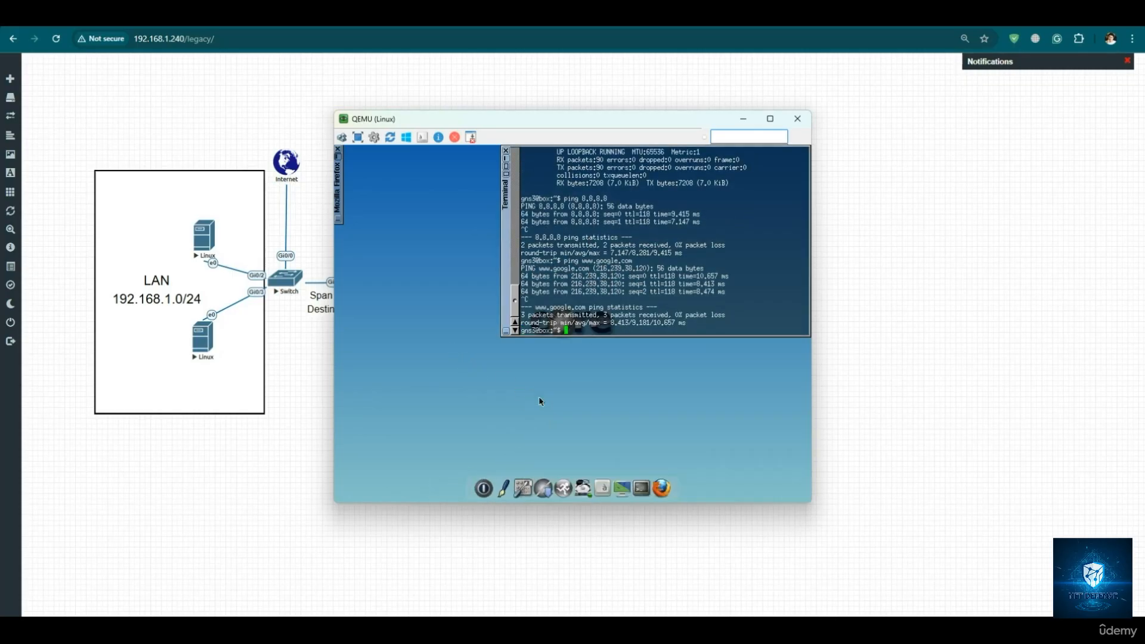
pyautogui.click(665, 484)
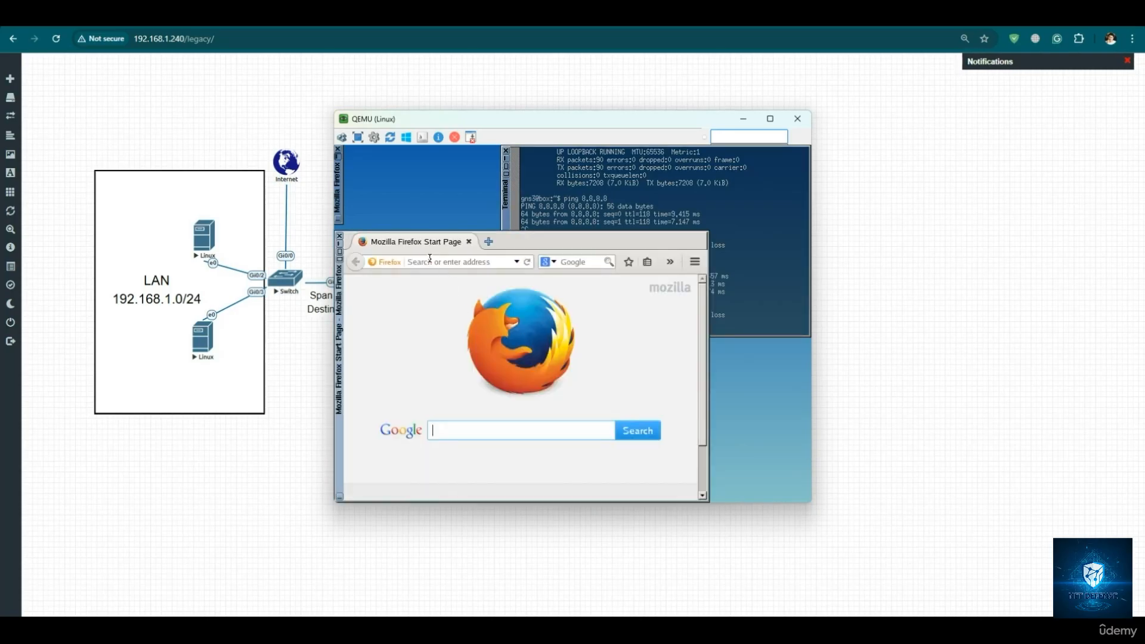
pyautogui.write('google')
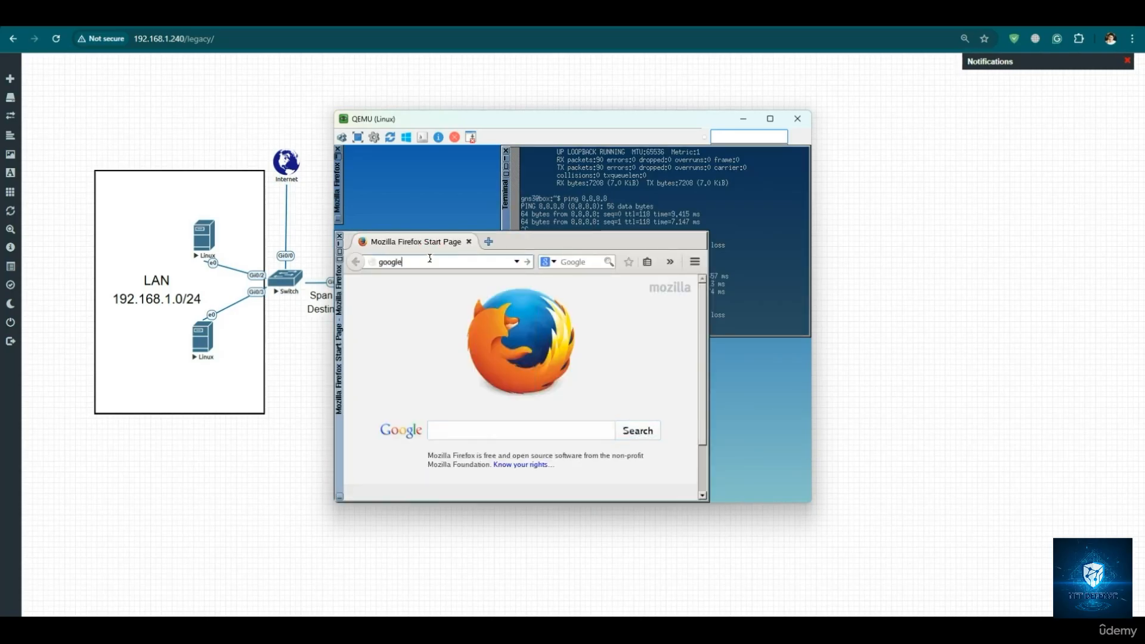
pyautogui.press('Return')
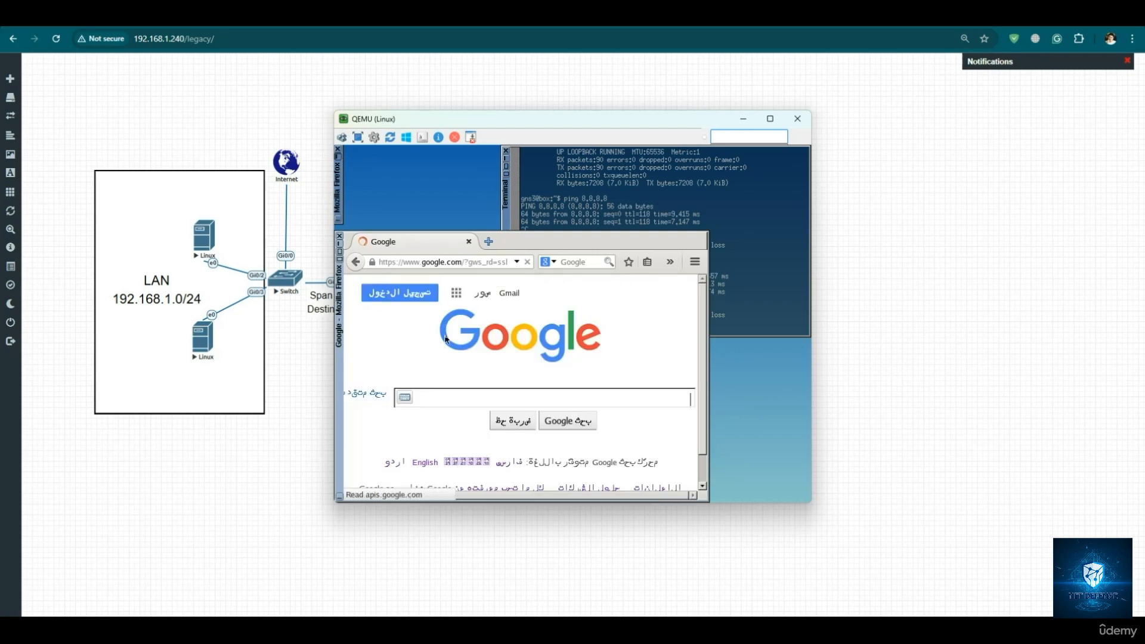
# - Separate the two overlapping Linux console windows, close the duplicate, and return to the topology
pyautogui.moveTo(823, 630)
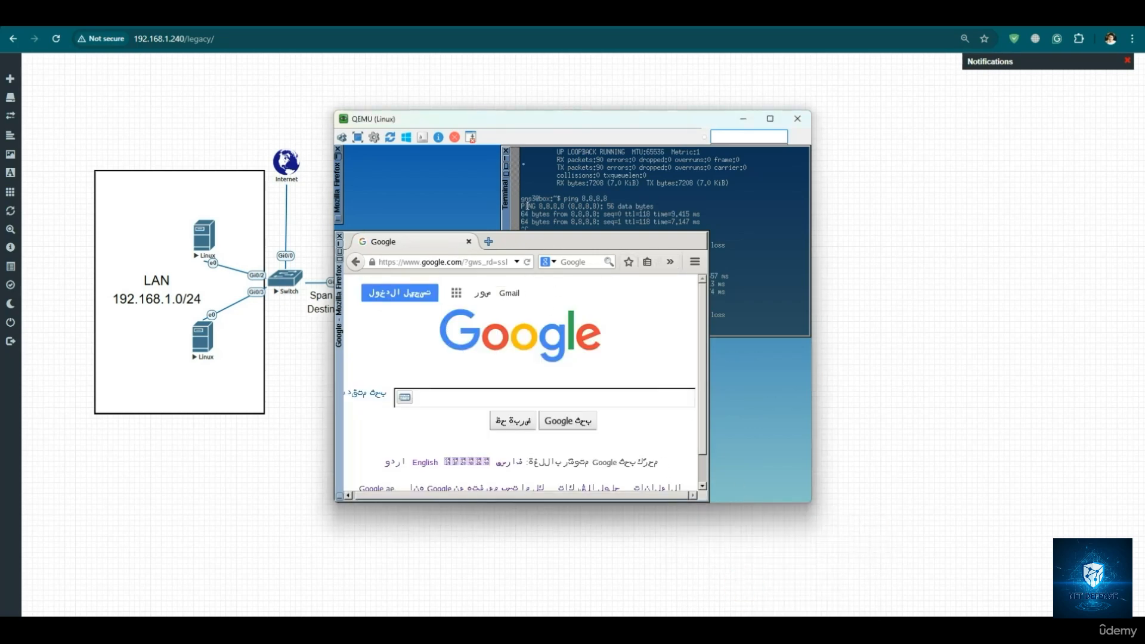
pyautogui.moveTo(527, 122); pyautogui.dragTo(678, 121)
pyautogui.moveTo(458, 119); pyautogui.dragTo(344, 116)
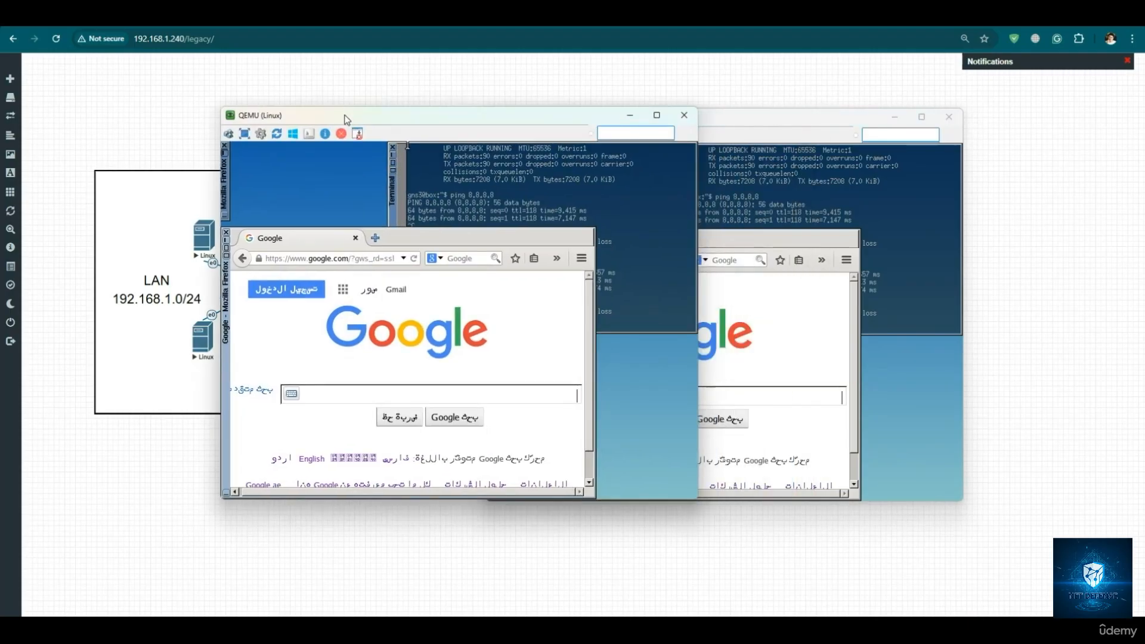
pyautogui.click(684, 115)
pyautogui.click(238, 338)
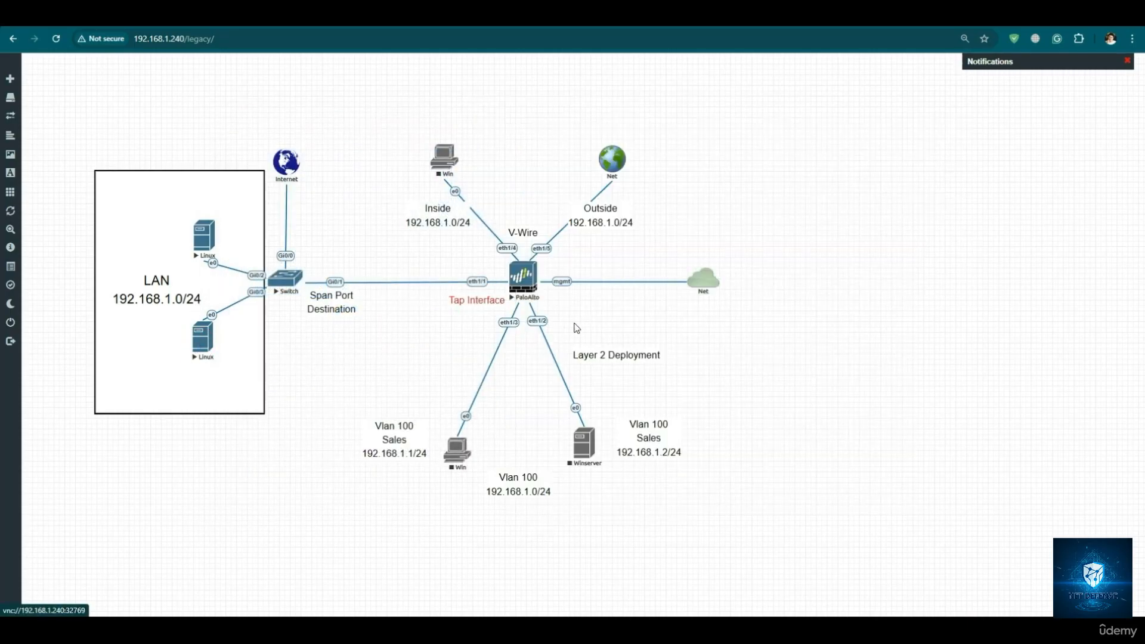
# - Open the VNC console of the lower Linux node in the LAN and launch a Terminal on its desktop
pyautogui.click(203, 336)
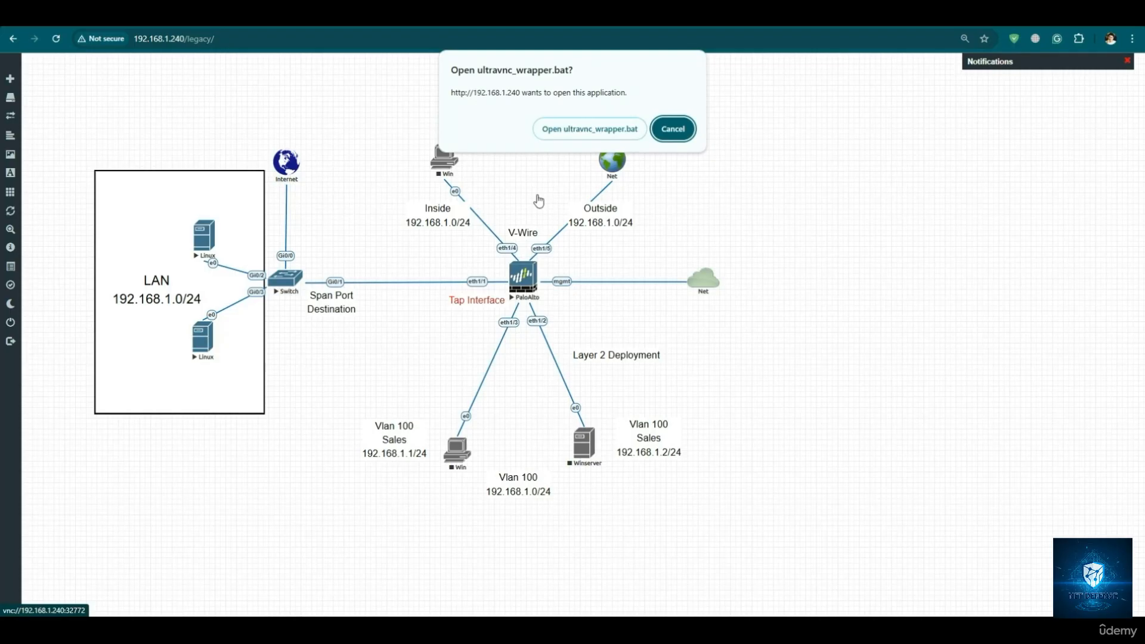
pyautogui.click(577, 127)
pyautogui.click(598, 355)
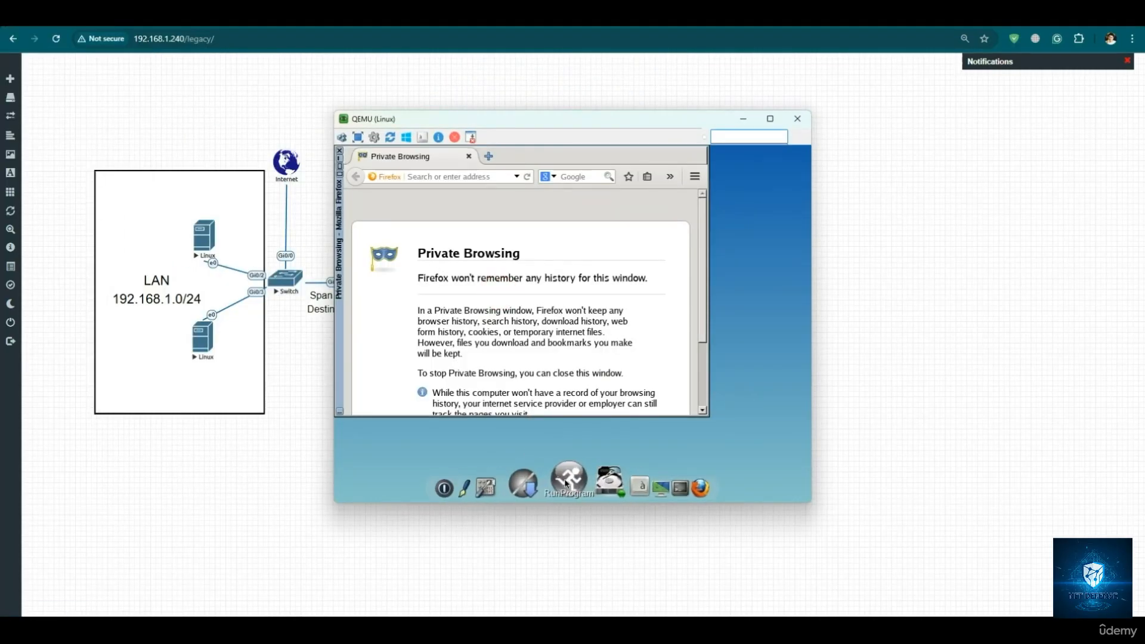
pyautogui.rightClick(572, 442)
pyautogui.moveTo(656, 462)
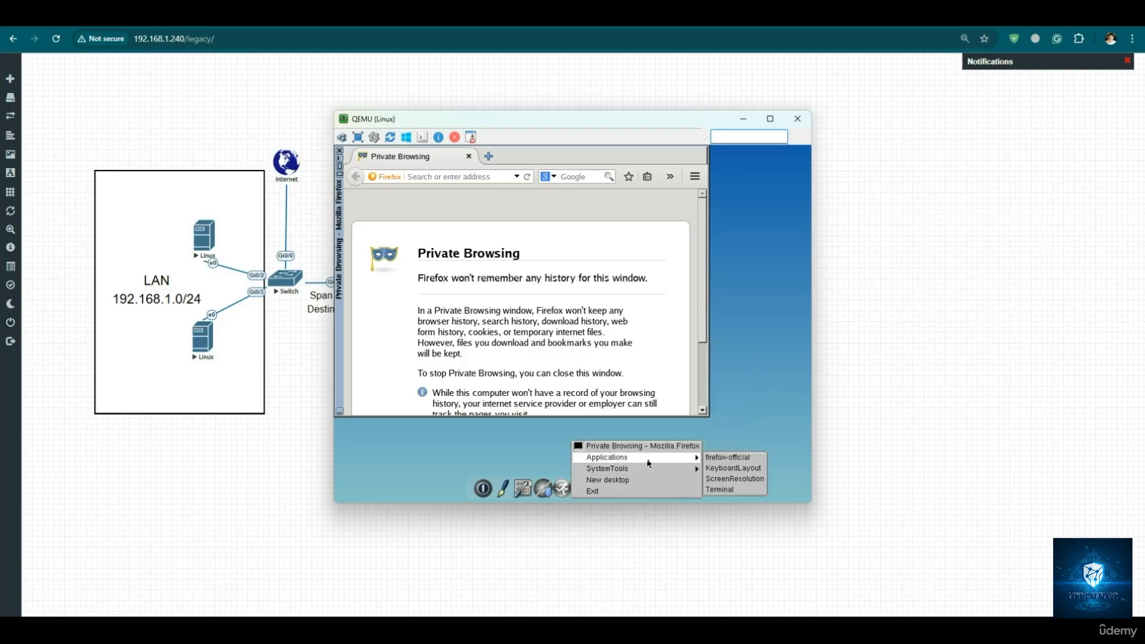
pyautogui.click(716, 490)
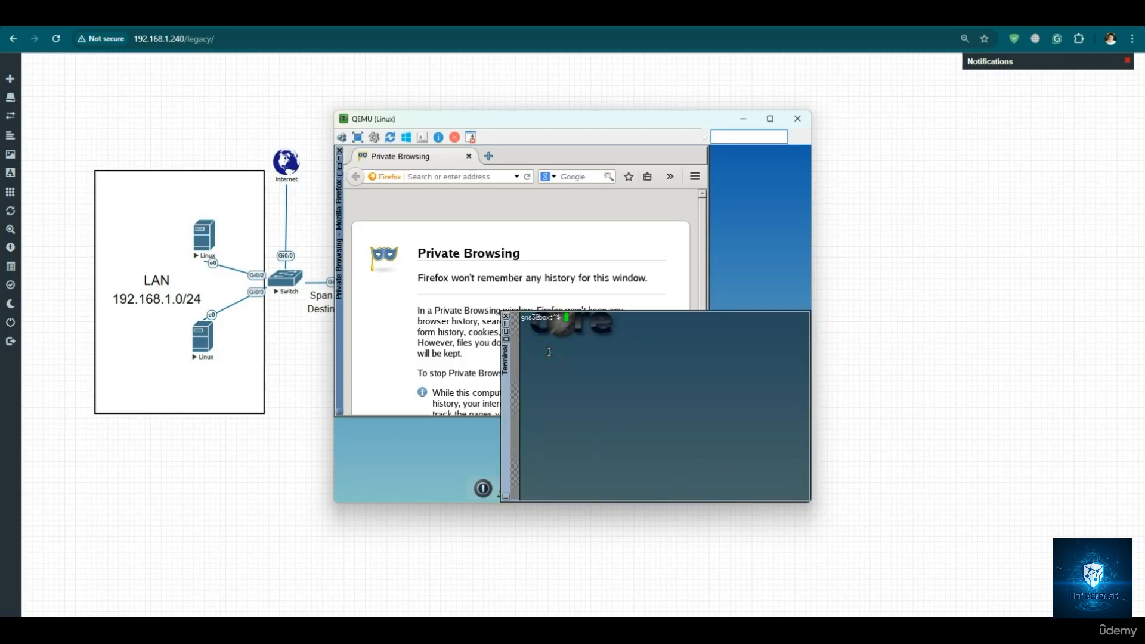
pyautogui.write('ifconfig')
pyautogui.press('Return')
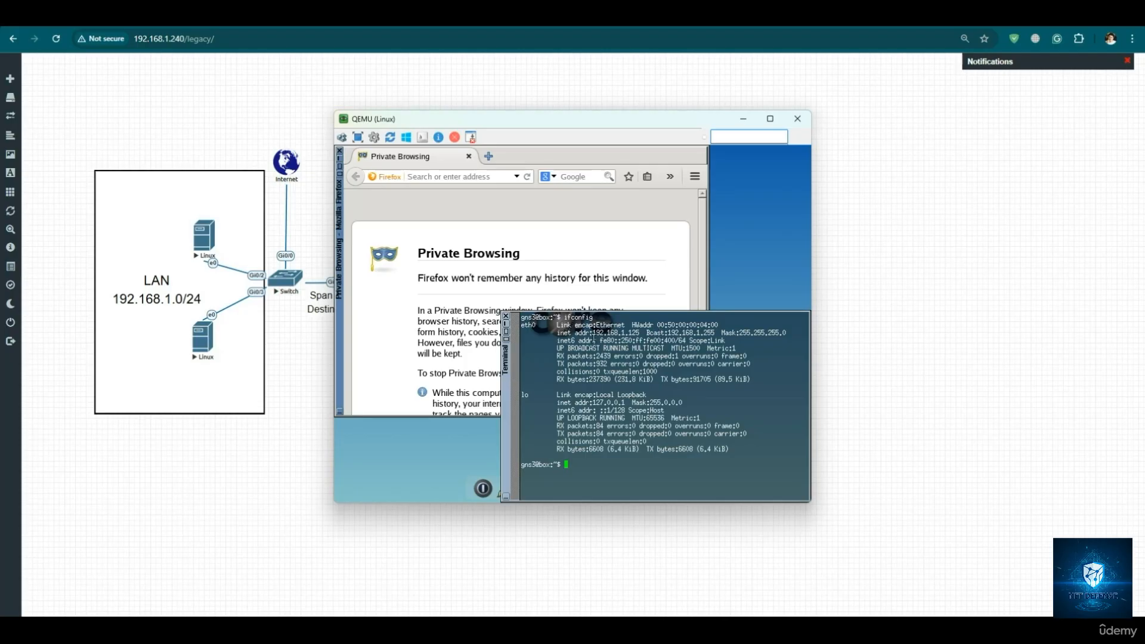
pyautogui.click(425, 178)
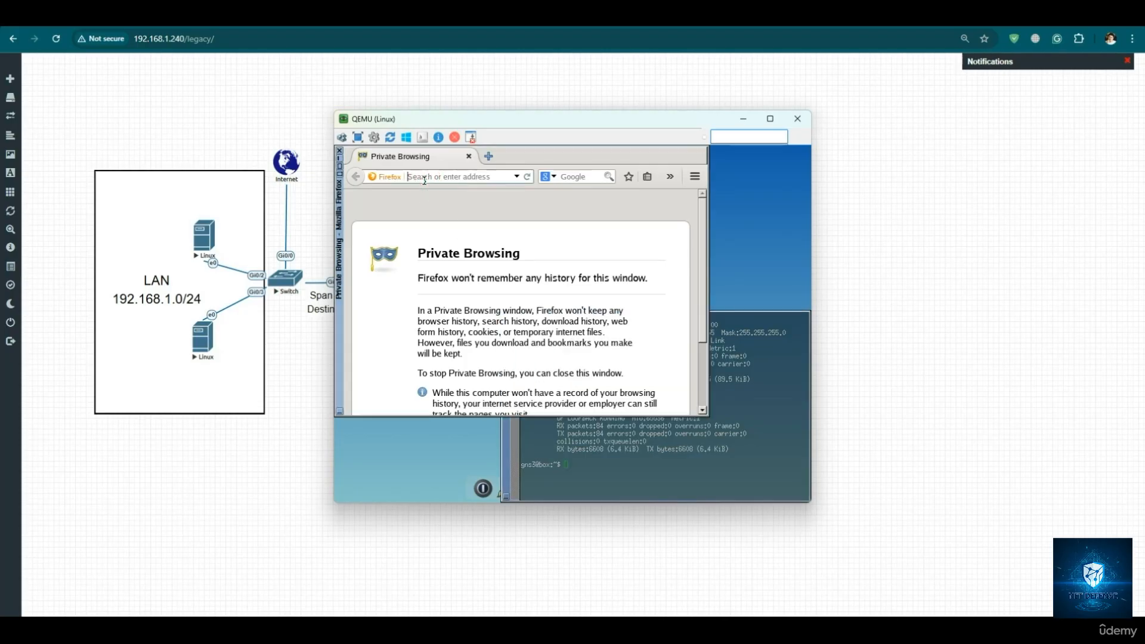
pyautogui.write('wwww.go')
pyautogui.press('BackSpace')
pyautogui.press('BackSpace')
pyautogui.press('BackSpace')
pyautogui.press('BackSpace')
pyautogui.write('.ggo')
pyautogui.press('BackSpace')
pyautogui.press('BackSpace')
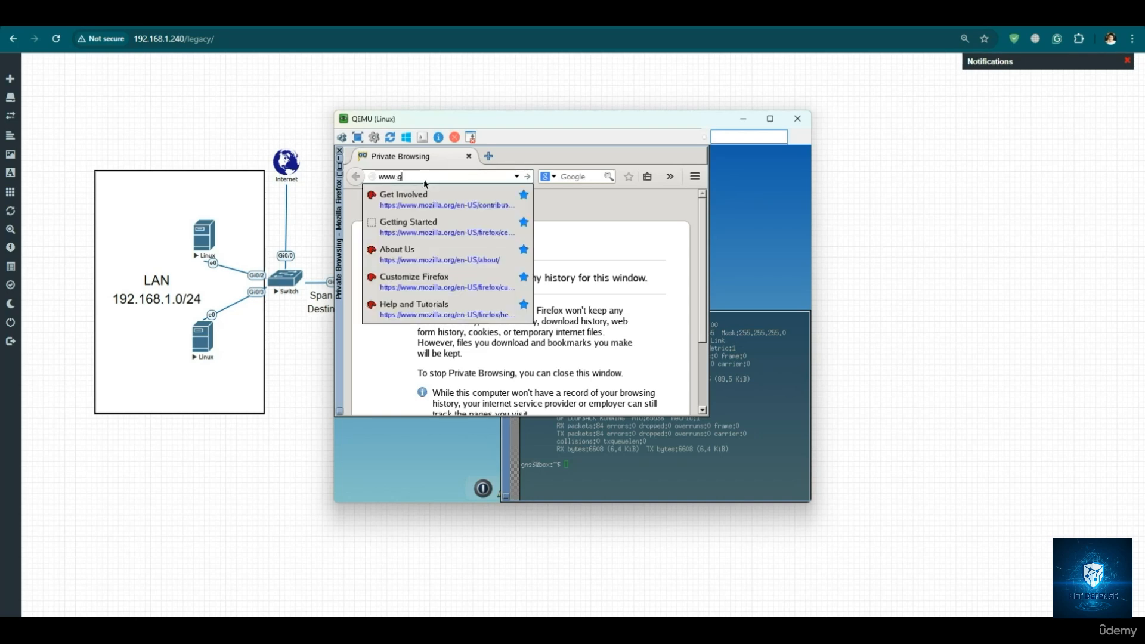
pyautogui.write('oogle.com')
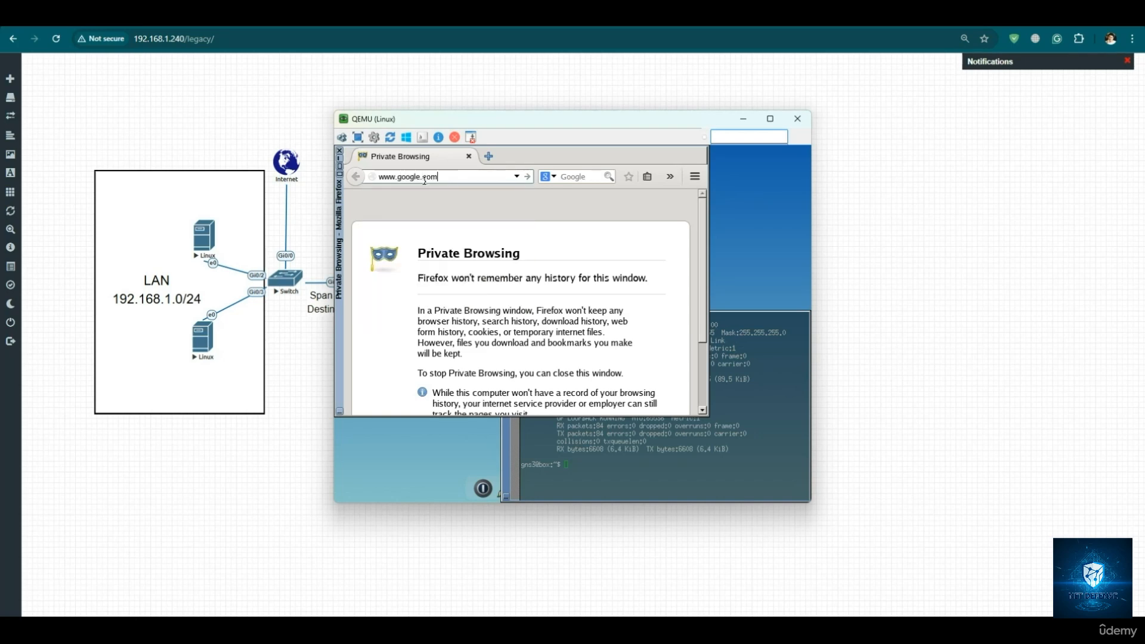
pyautogui.press('Return')
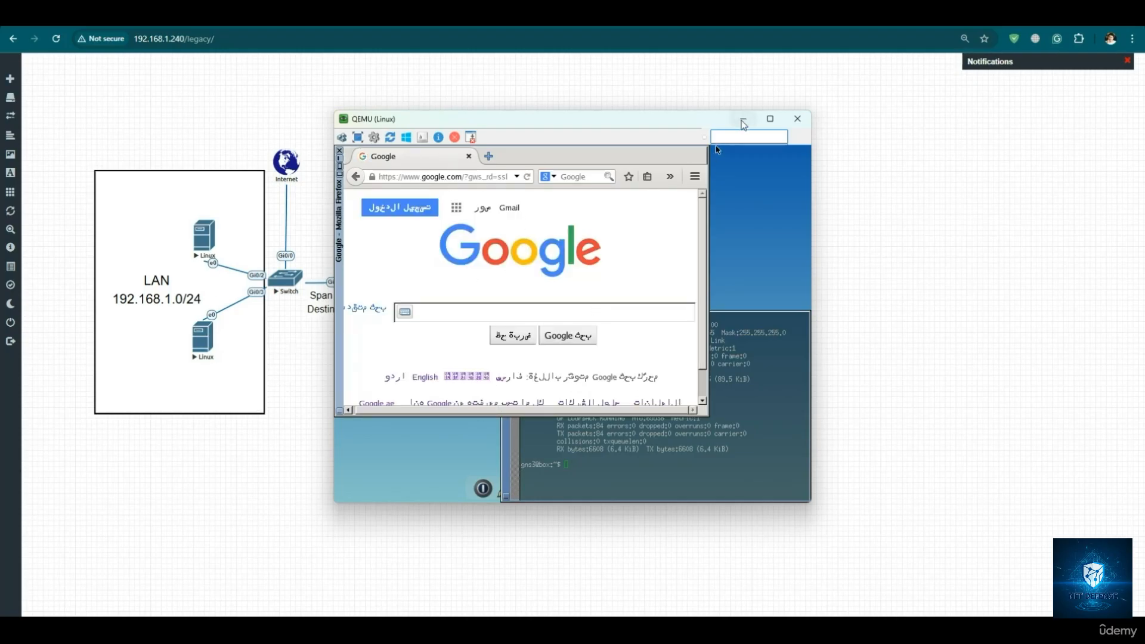
pyautogui.click(742, 119)
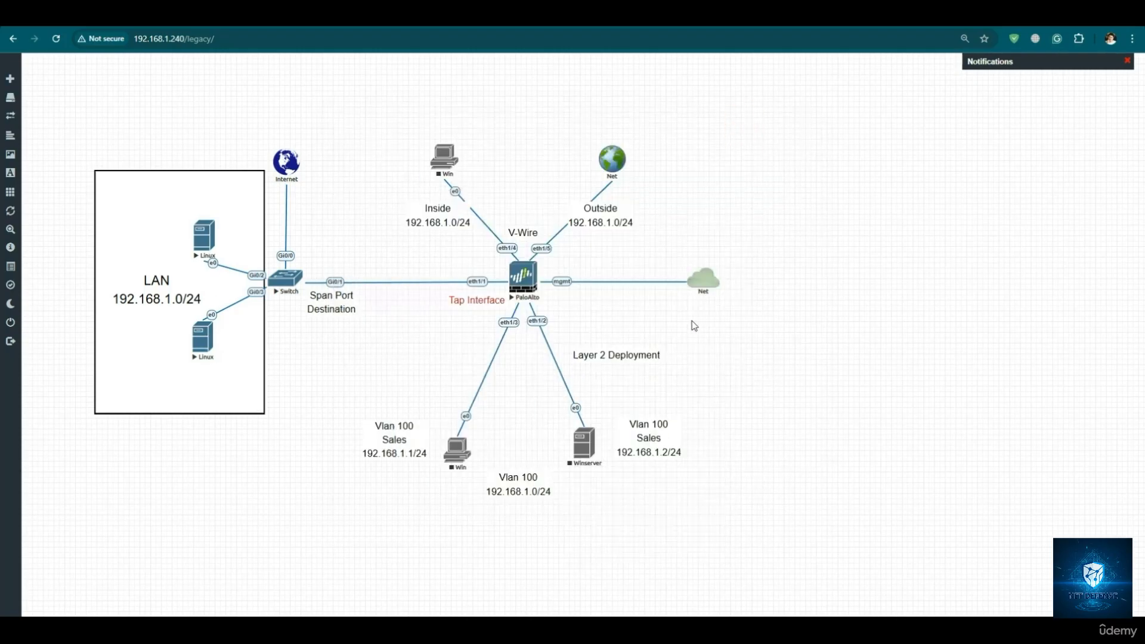
# - Open the PaloAlto node's VNC console, trusting the unauthenticated server, and log in as admin with the account password
pyautogui.click(528, 284)
pyautogui.click(592, 128)
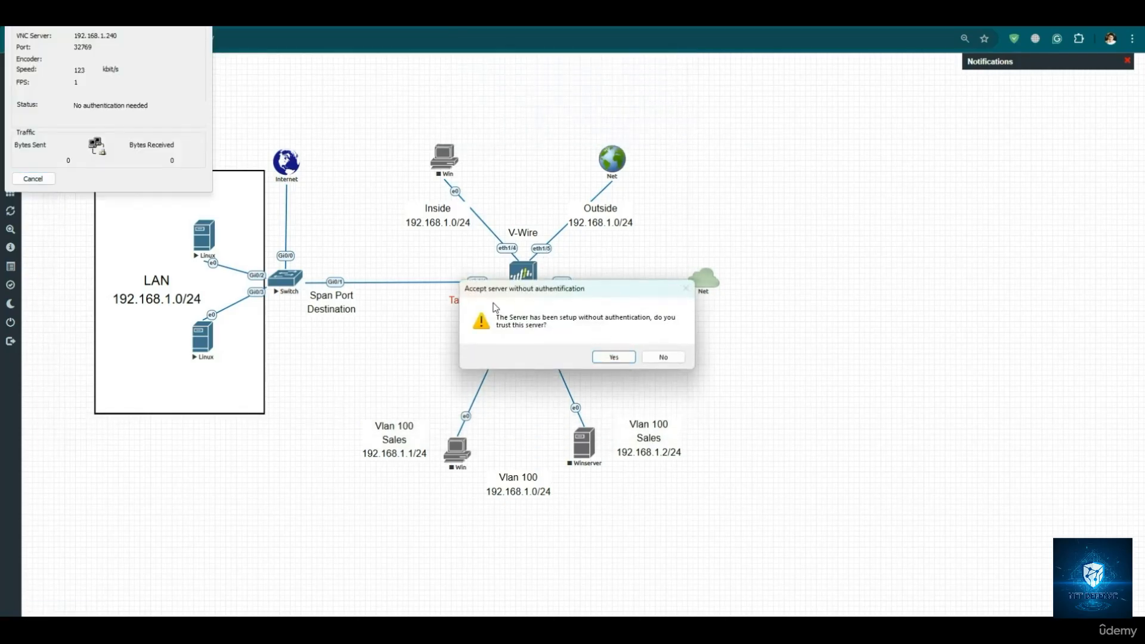
pyautogui.click(621, 356)
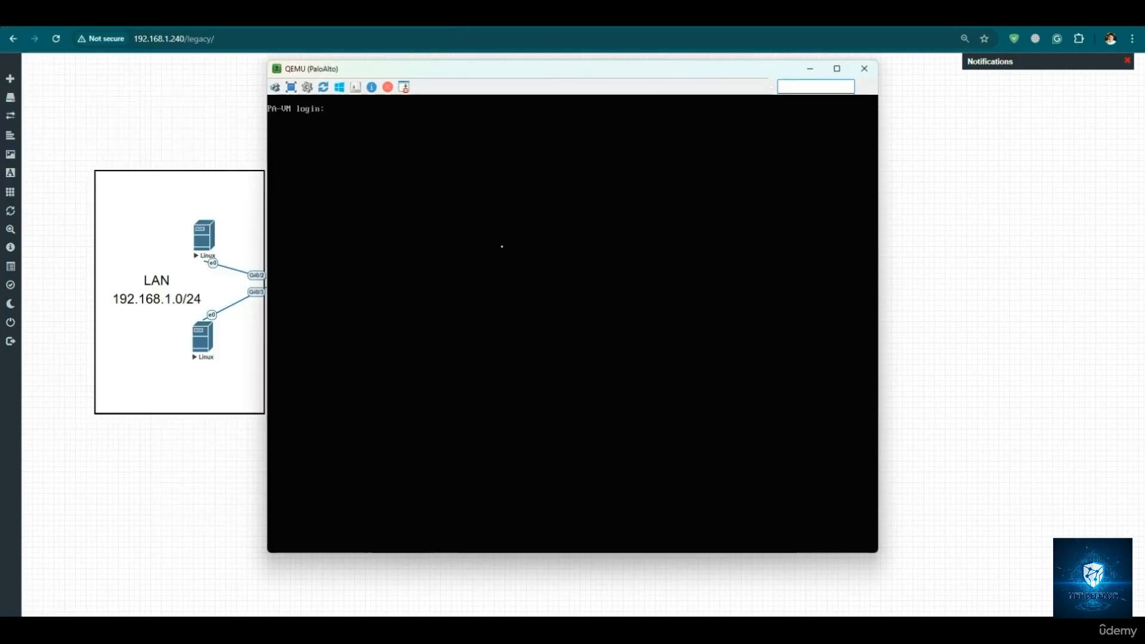
pyautogui.write('admin')
pyautogui.press('Return')
pyautogui.press('Return')
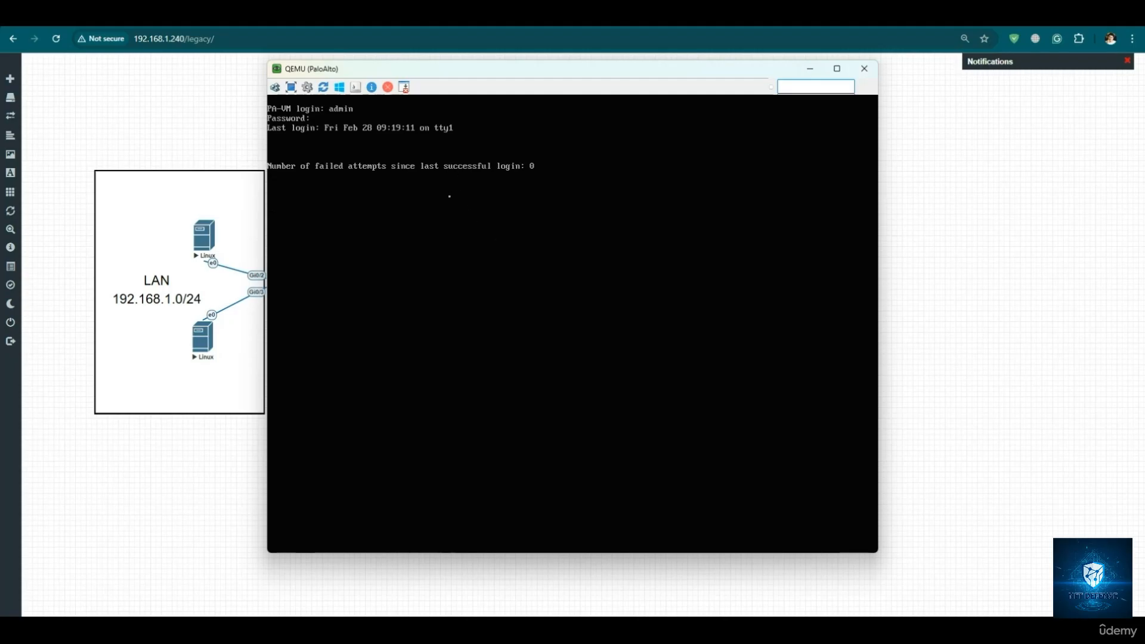
pyautogui.moveTo(460, 75)
pyautogui.mouseDown()
pyautogui.moveTo(480, 105)
pyautogui.moveTo(545, 342)
pyautogui.moveTo(708, 334)
pyautogui.moveTo(504, 136)
pyautogui.moveTo(464, 79)
pyautogui.mouseUp()
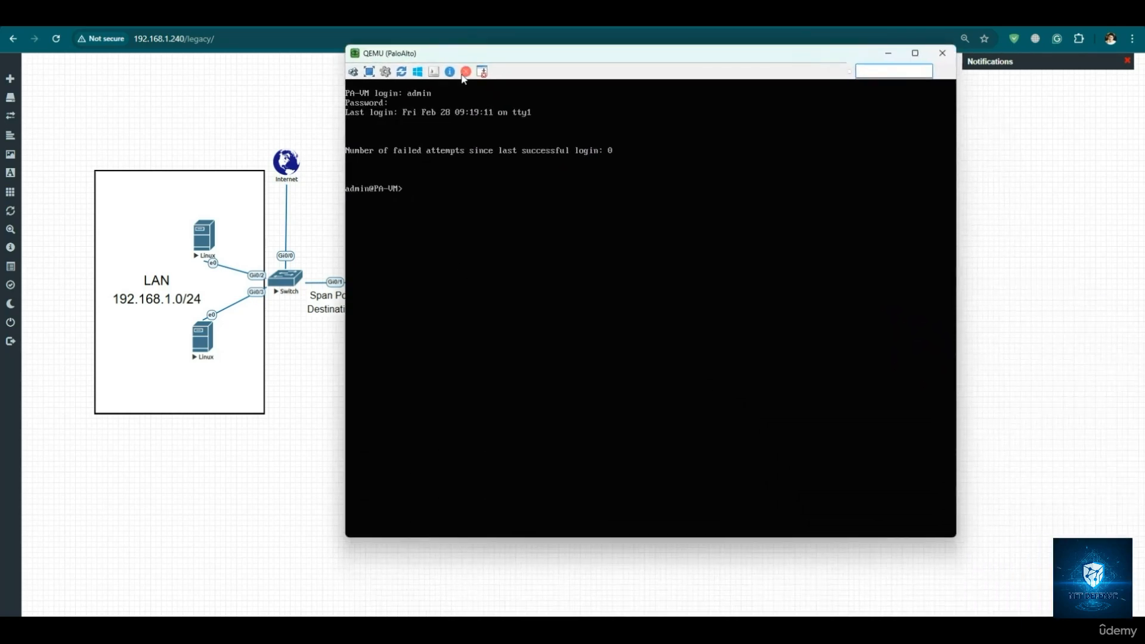
pyautogui.click(599, 28)
pyautogui.write('h')
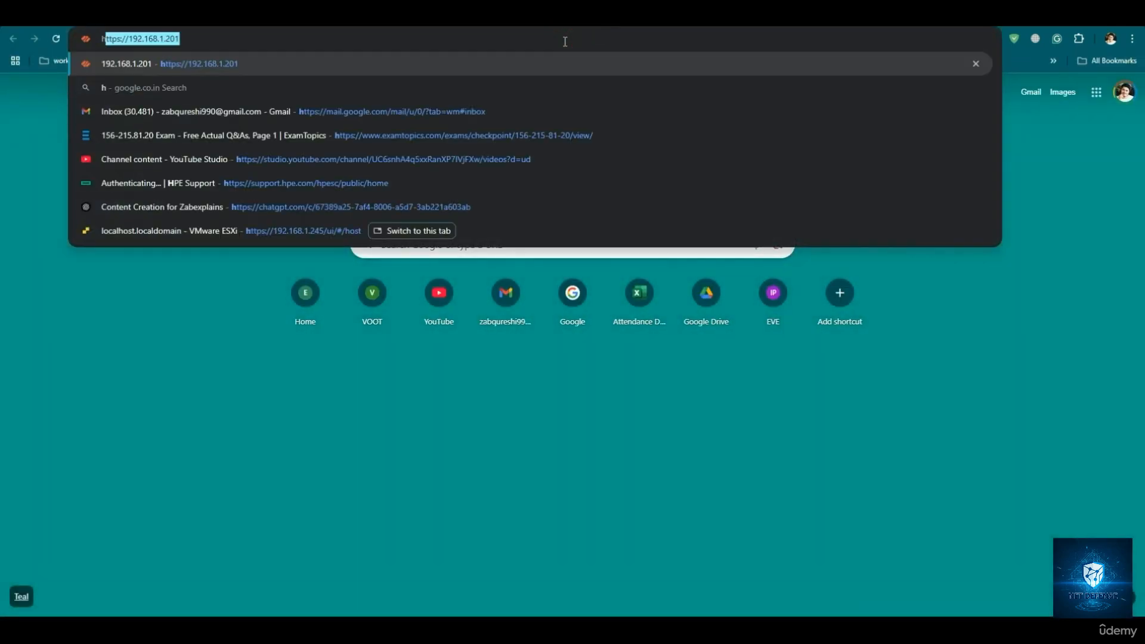
pyautogui.write('ttps://192.168.1.201')
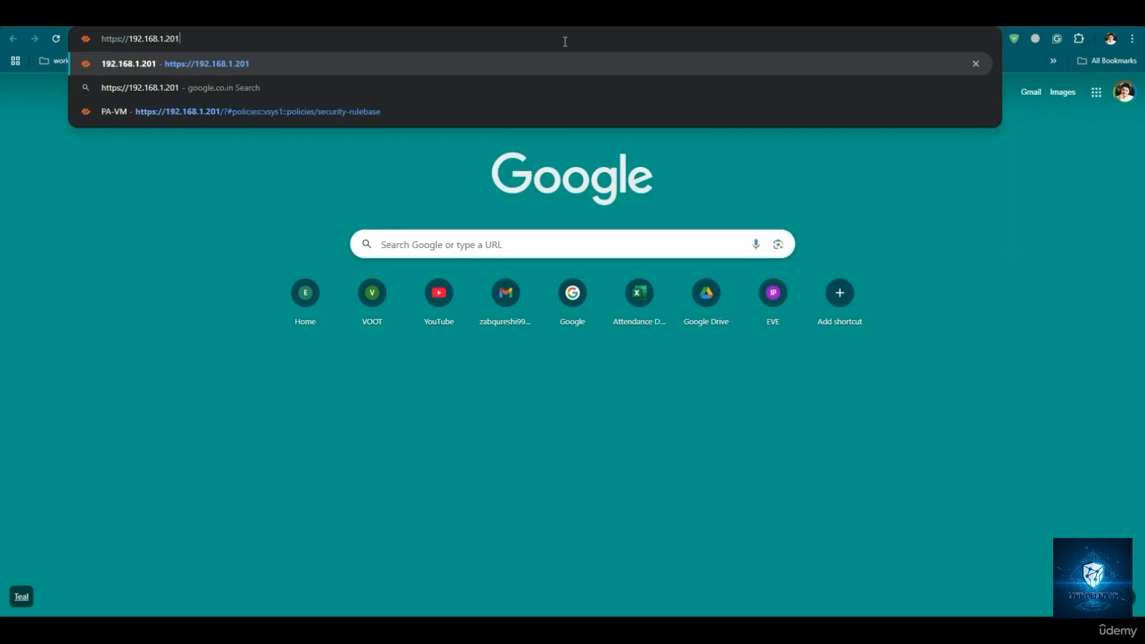
pyautogui.press('Return')
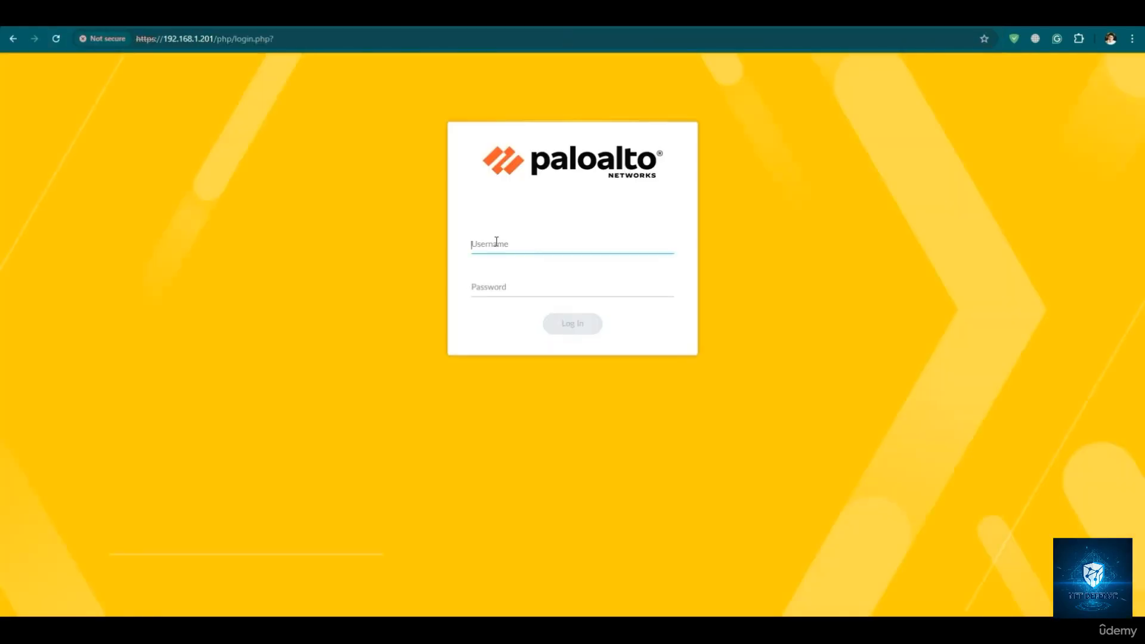
# - Log in to the firewall web interface as admin with the account password and dismiss the welcome message
pyautogui.write('admin')
pyautogui.press('Tab')
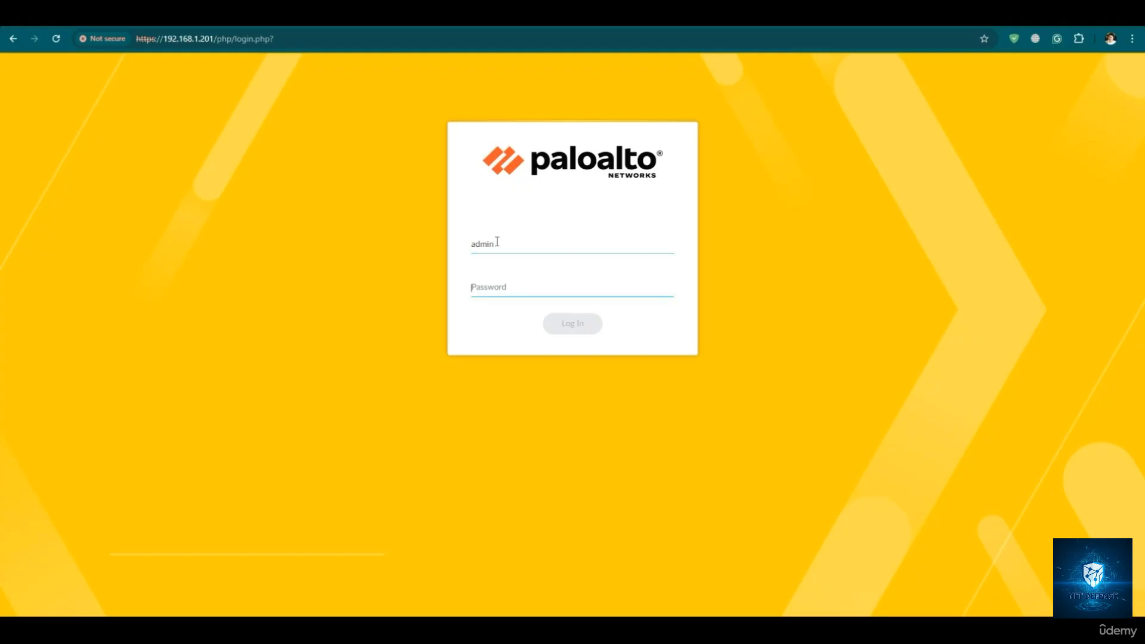
pyautogui.write('admin*****')
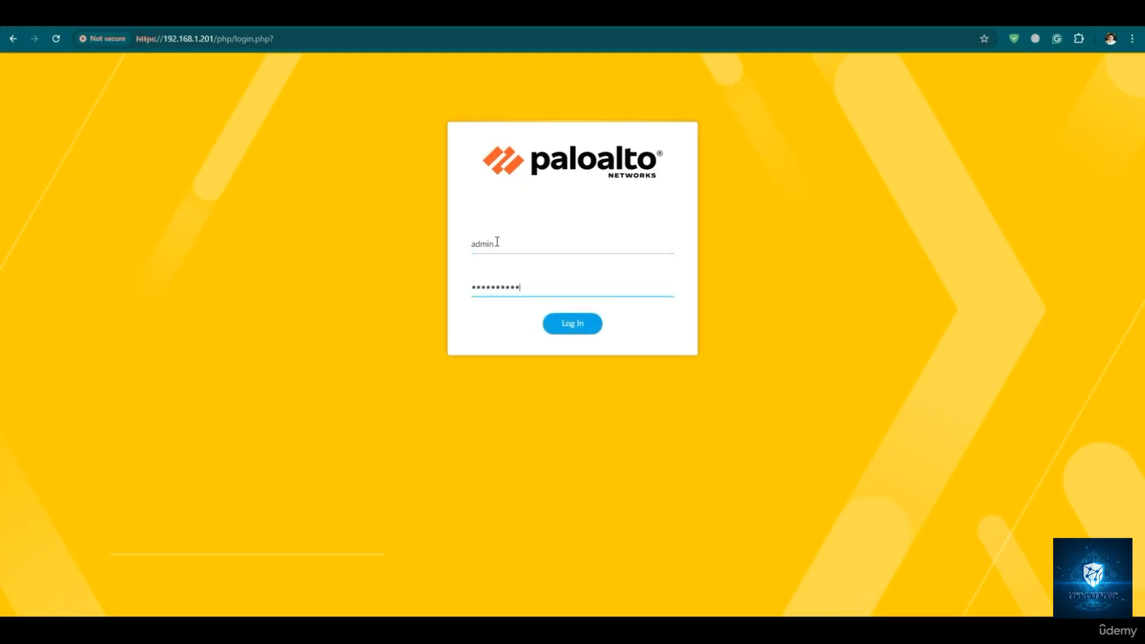
pyautogui.press('Return')
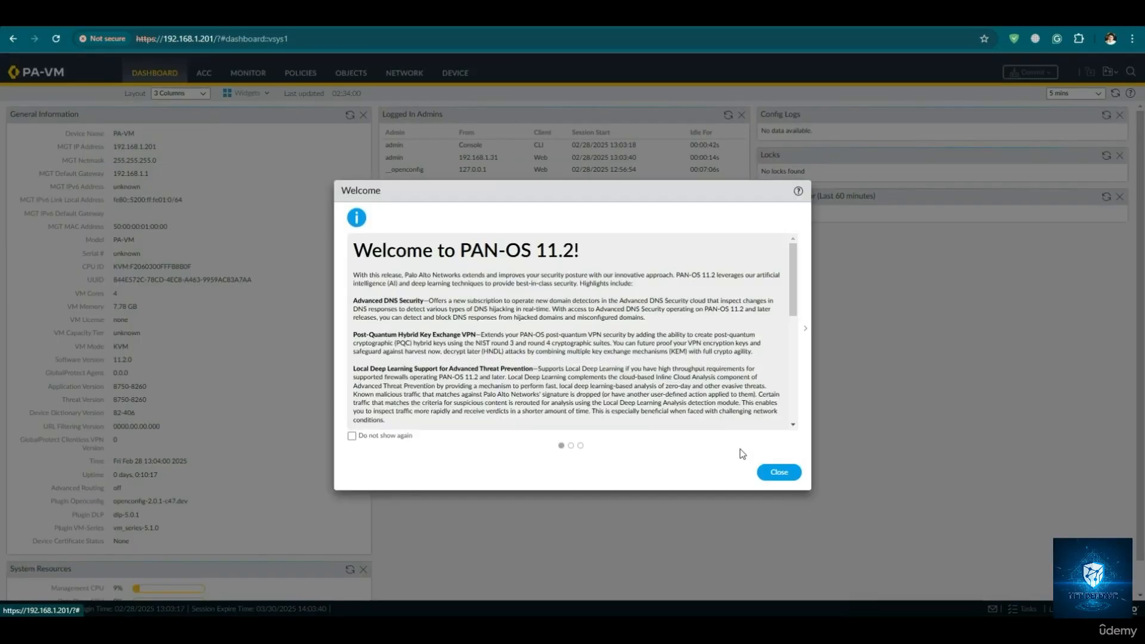
pyautogui.click(778, 474)
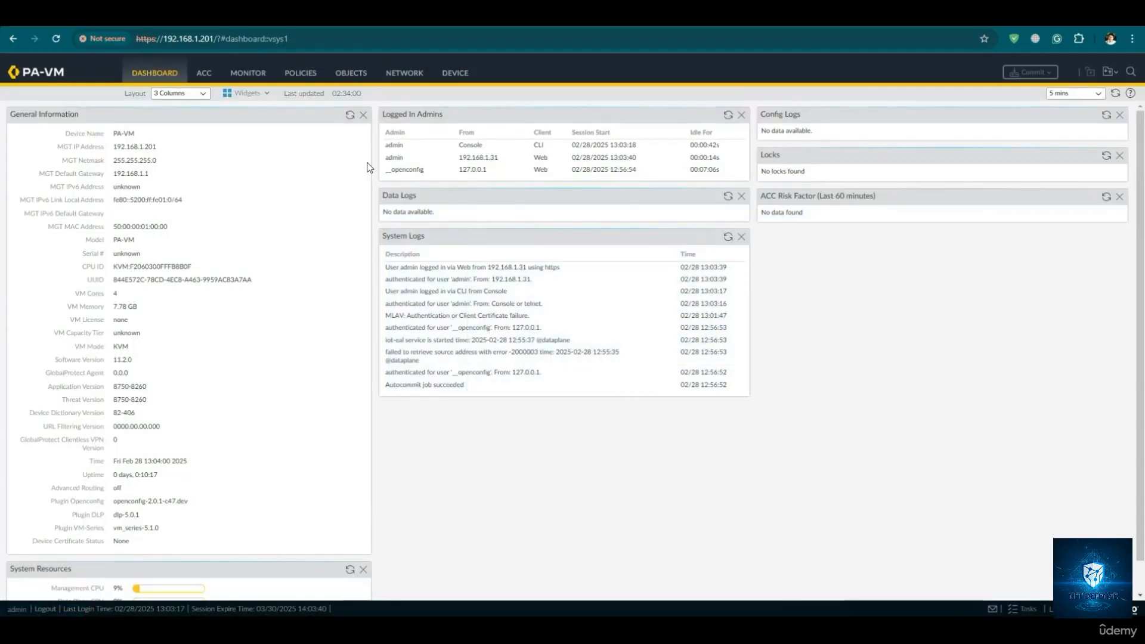
# - Refresh the firewall's Session Browser to check for sessions and compare with the tap interface link in the topology
pyautogui.click(251, 80)
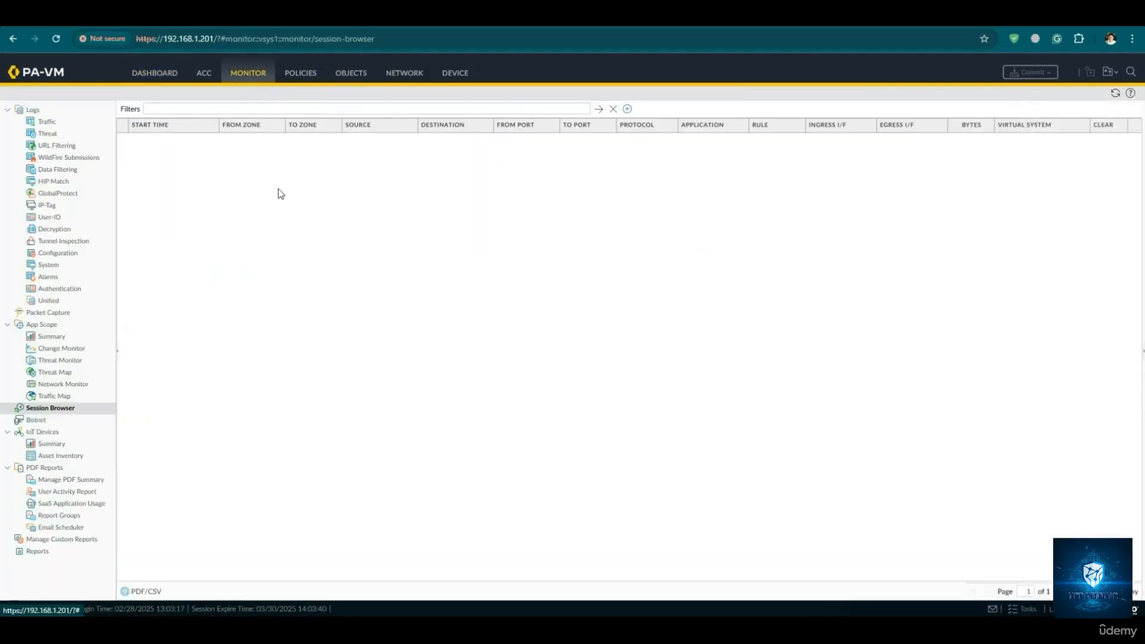
pyautogui.click(1113, 96)
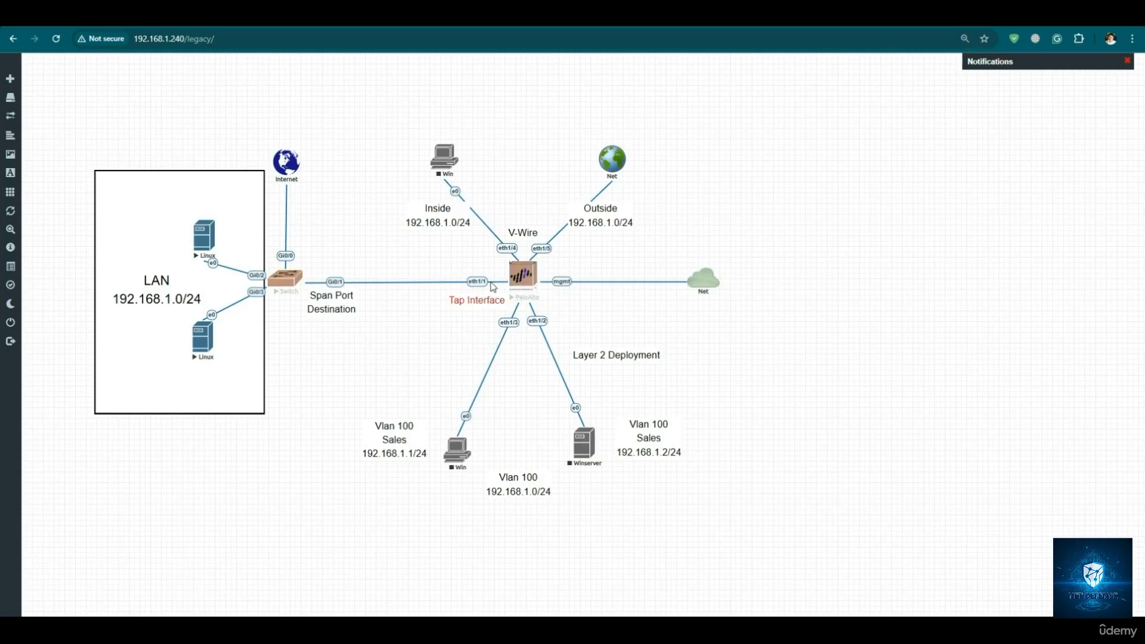
pyautogui.click(648, 25)
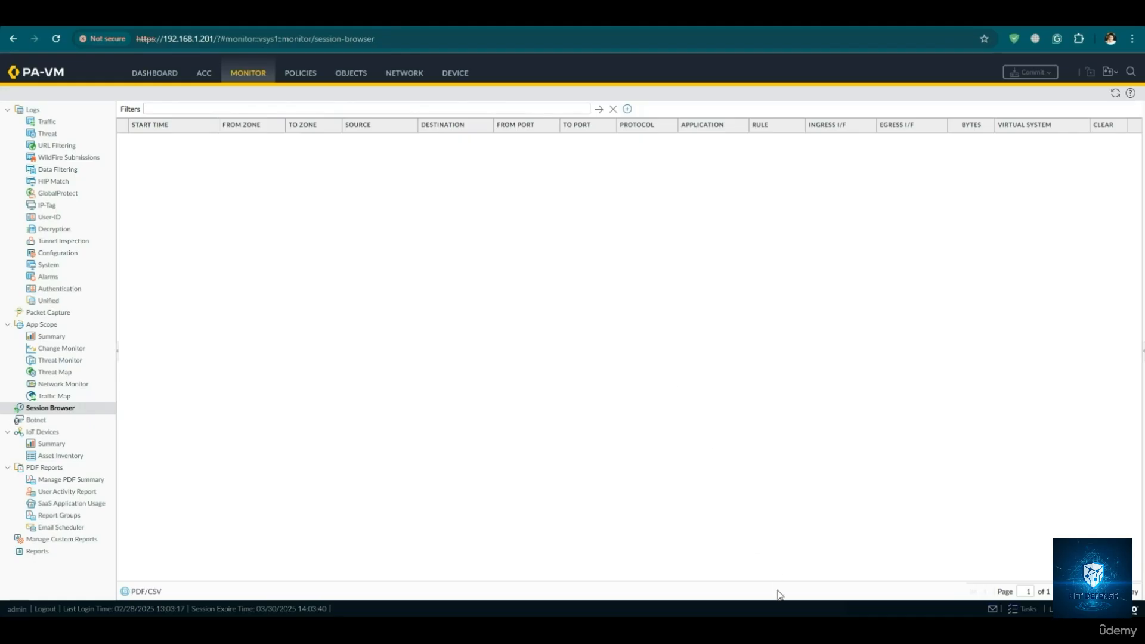
# - Bring up the switch console at a fresh configuration prompt and place it over the lab topology
pyautogui.click(790, 563)
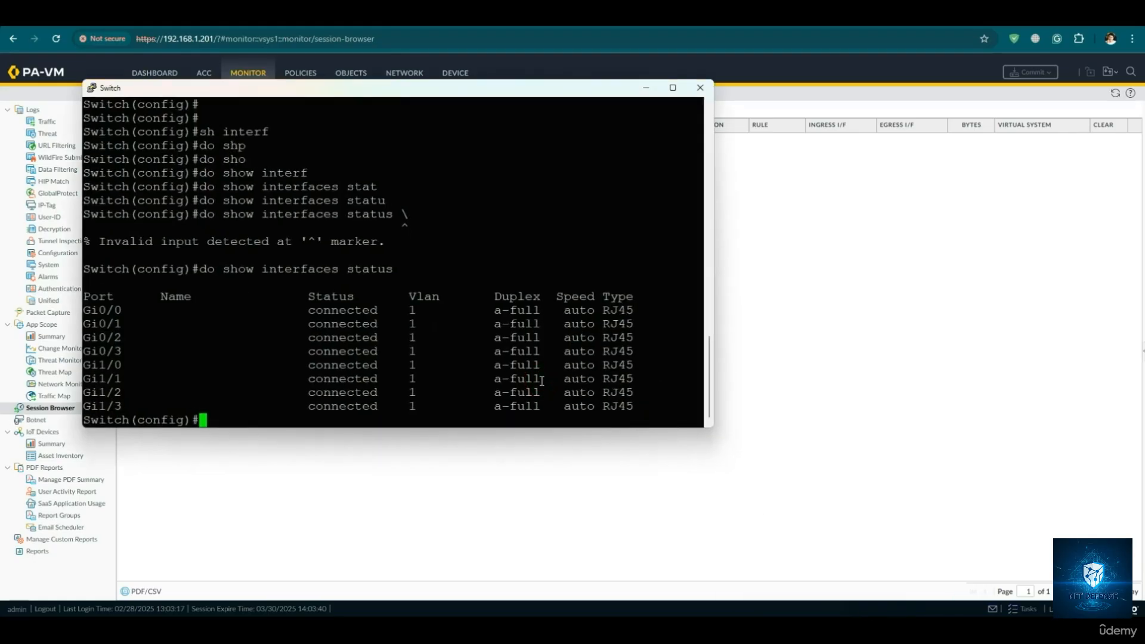
pyautogui.press('Return')
pyautogui.press('Return')
pyautogui.press('Return')
pyautogui.press('Return')
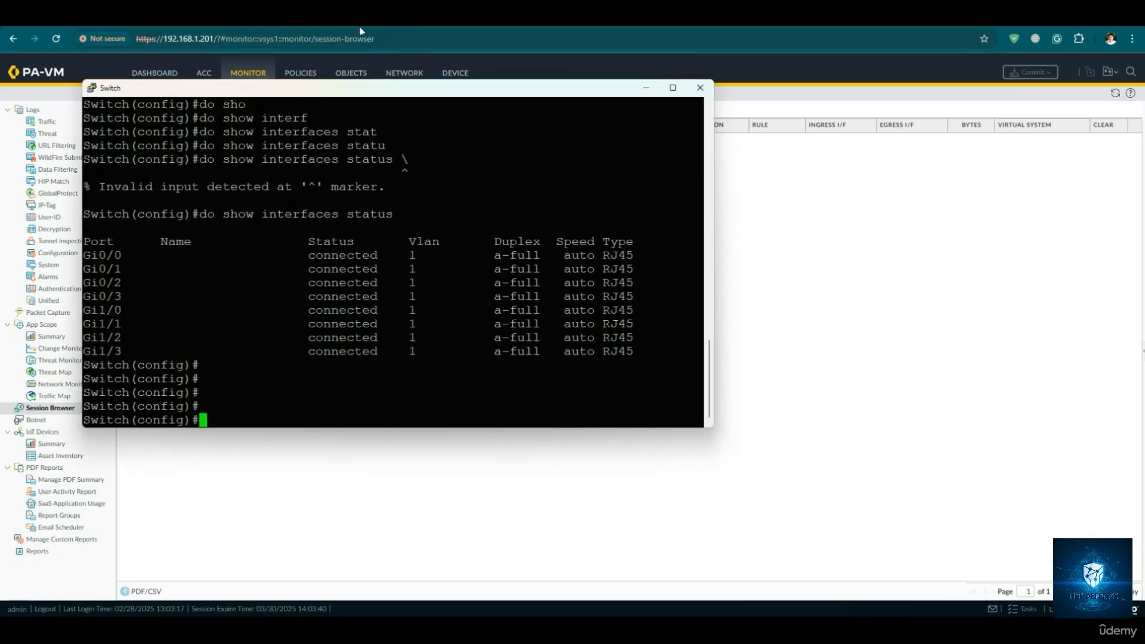
pyautogui.click(359, 23)
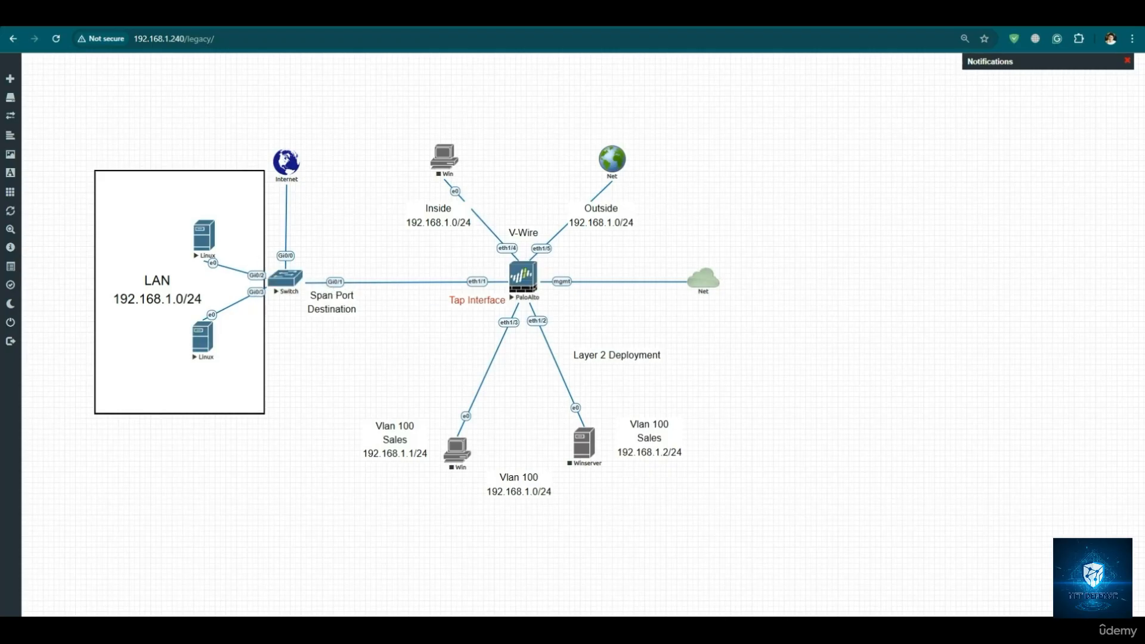
pyautogui.click(729, 630)
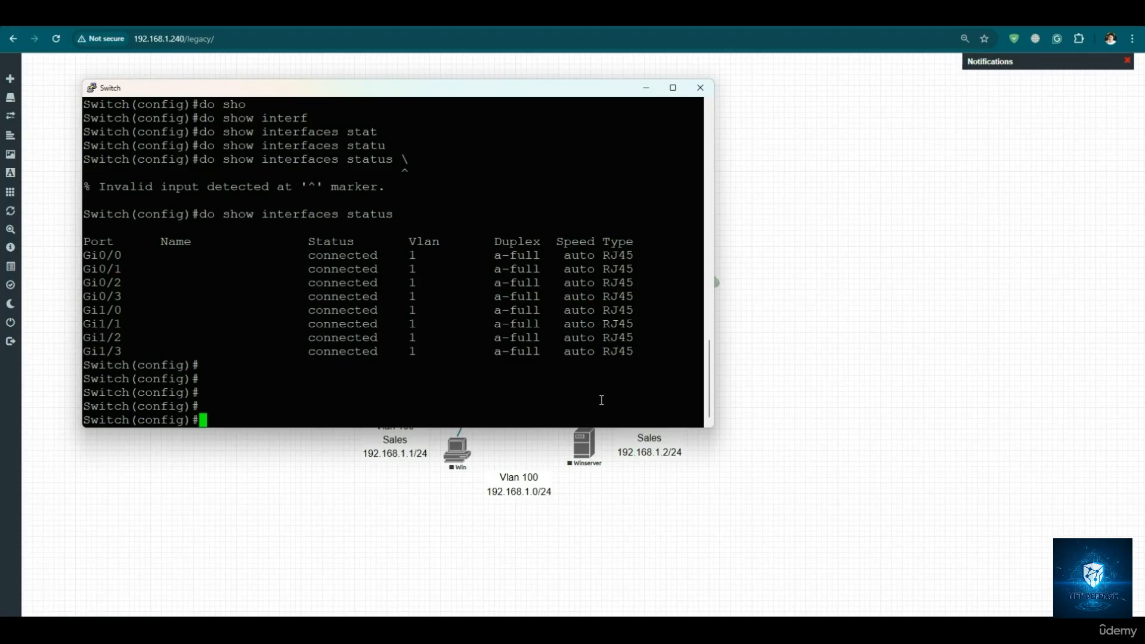
# - Begin a monitor session 1 command on the switch and list its available SPAN keywords
pyautogui.write('monit')
pyautogui.press('Tab')
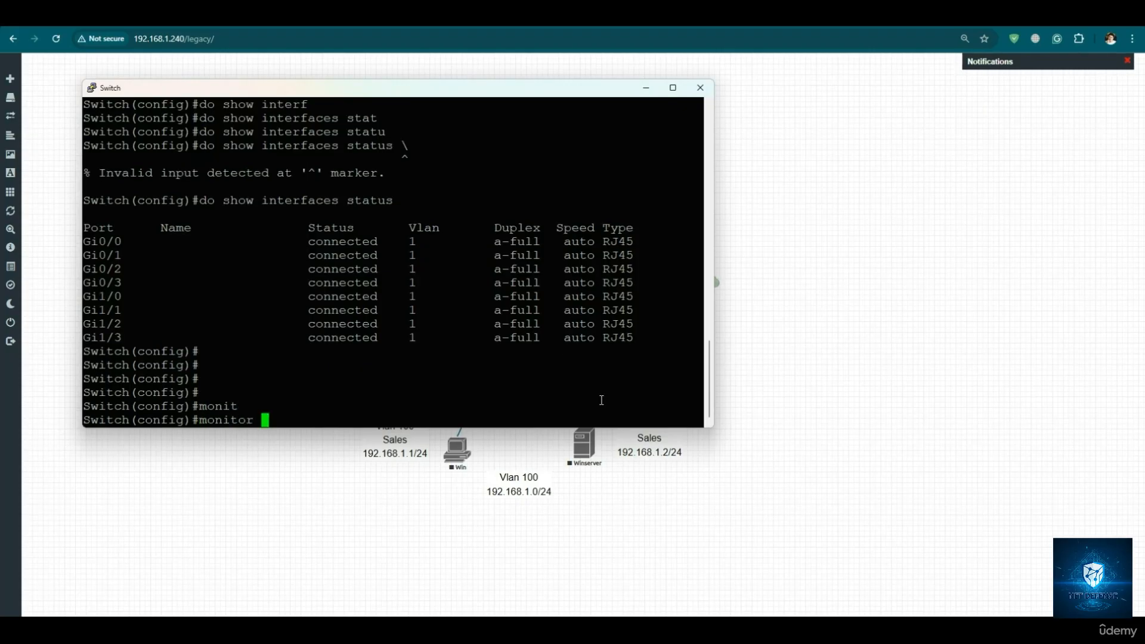
pyautogui.write('sess')
pyautogui.press('Tab')
pyautogui.write('1 ?')
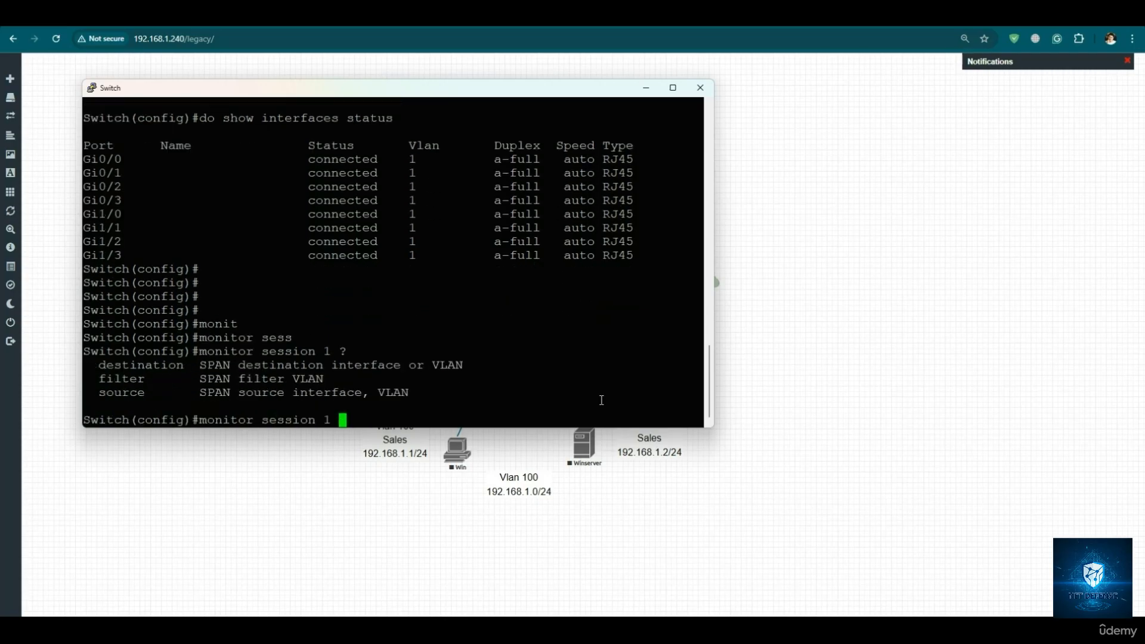
pyautogui.write('cou')
# - Continue the monitor session 1 command with the source keyword
pyautogui.press('Tab')
pyautogui.press('BackSpace')
pyautogui.press('BackSpace')
pyautogui.press('BackSpace')
pyautogui.write('sou')
pyautogui.press('Tab')
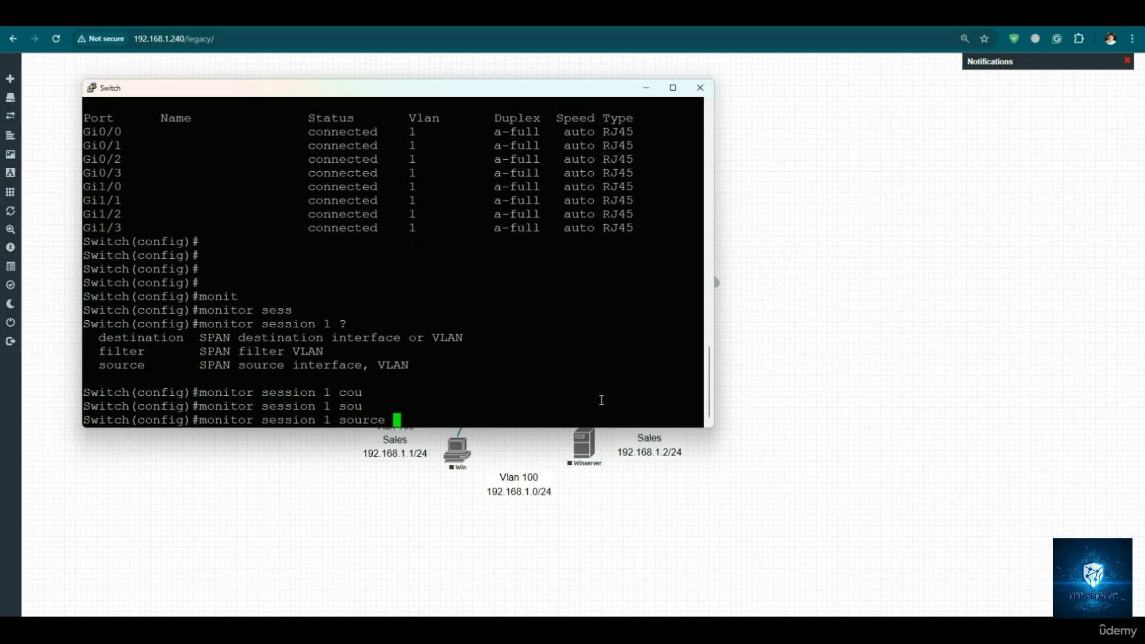
pyautogui.write('gig')
pyautogui.press('Tab')
pyautogui.press('BackSpace')
pyautogui.press('BackSpace')
pyautogui.press('BackSpace')
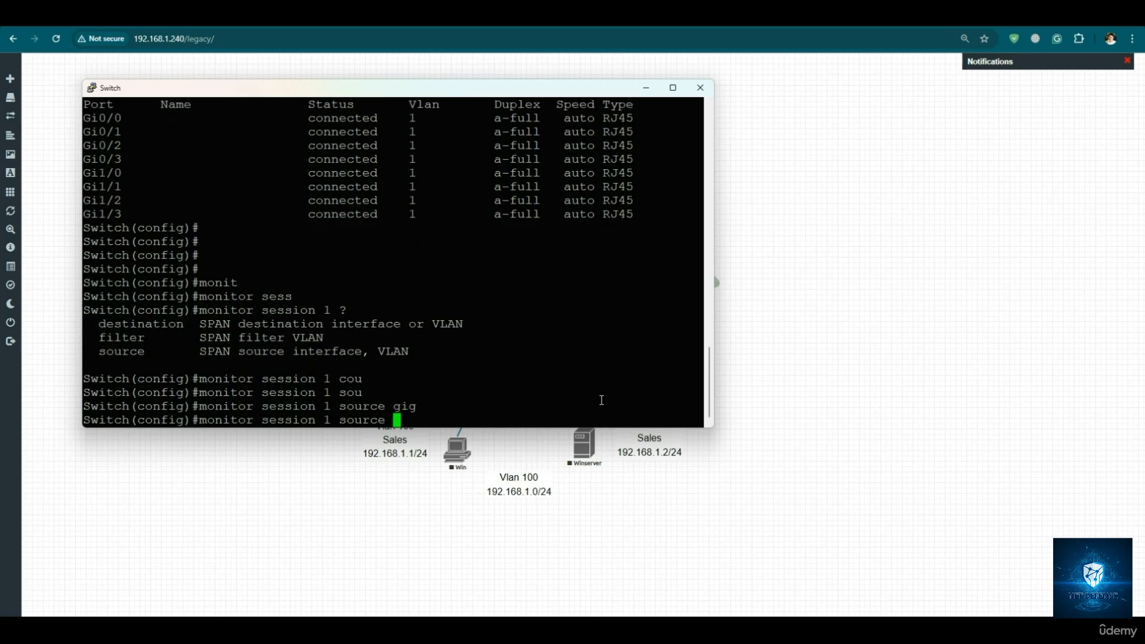
# - List the SPAN source types and extend the command with interface gigabitEthernet
pyautogui.write('?inter')
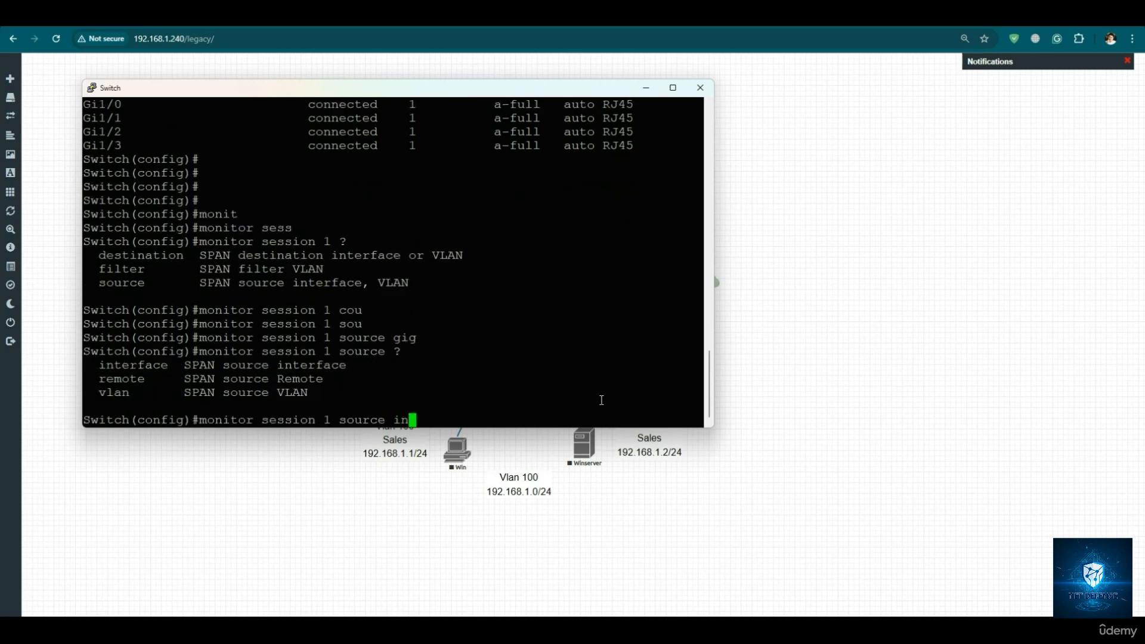
pyautogui.press('Tab')
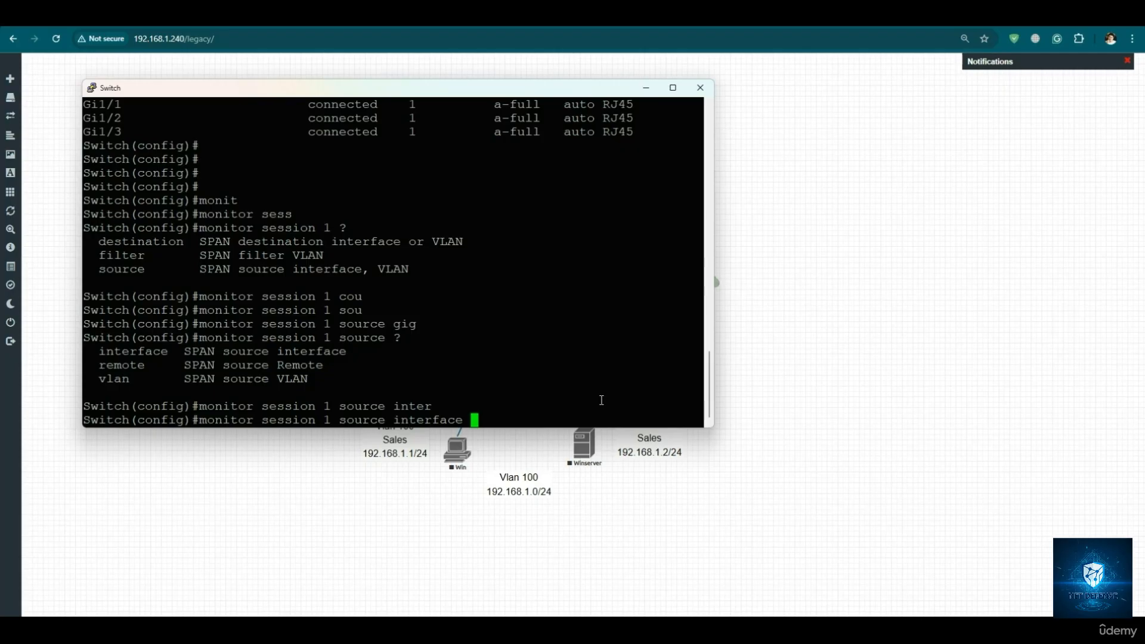
pyautogui.write('gig')
pyautogui.press('Tab')
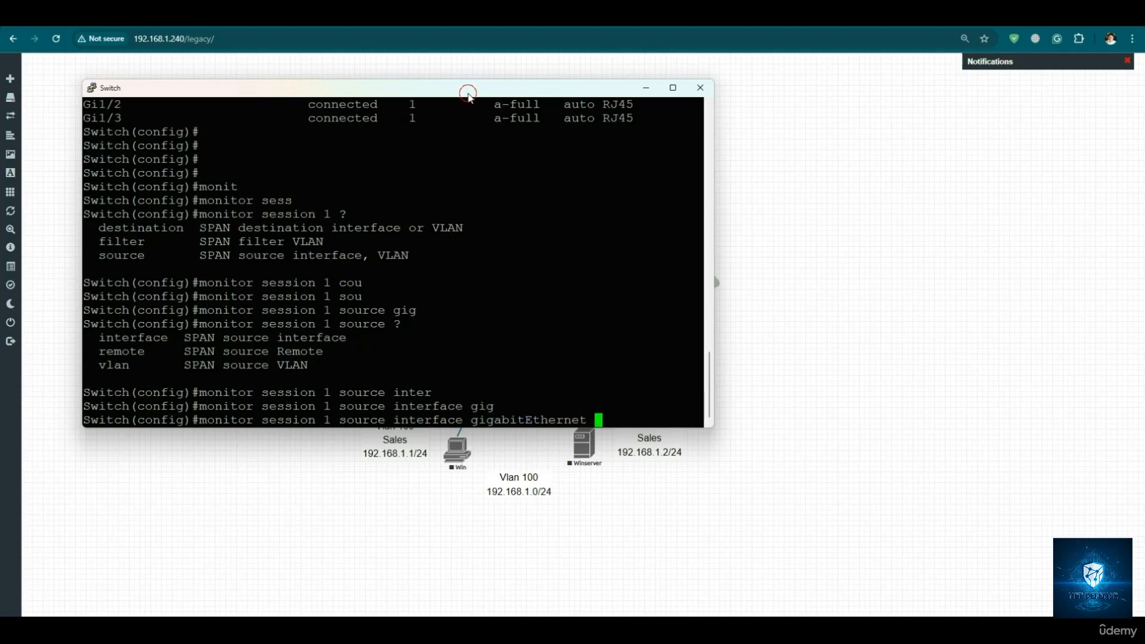
# - Move the switch console clear of the LAN diagram, and enter 0/2 as the source port with its further options listed
pyautogui.moveTo(467, 92); pyautogui.dragTo(739, 124)
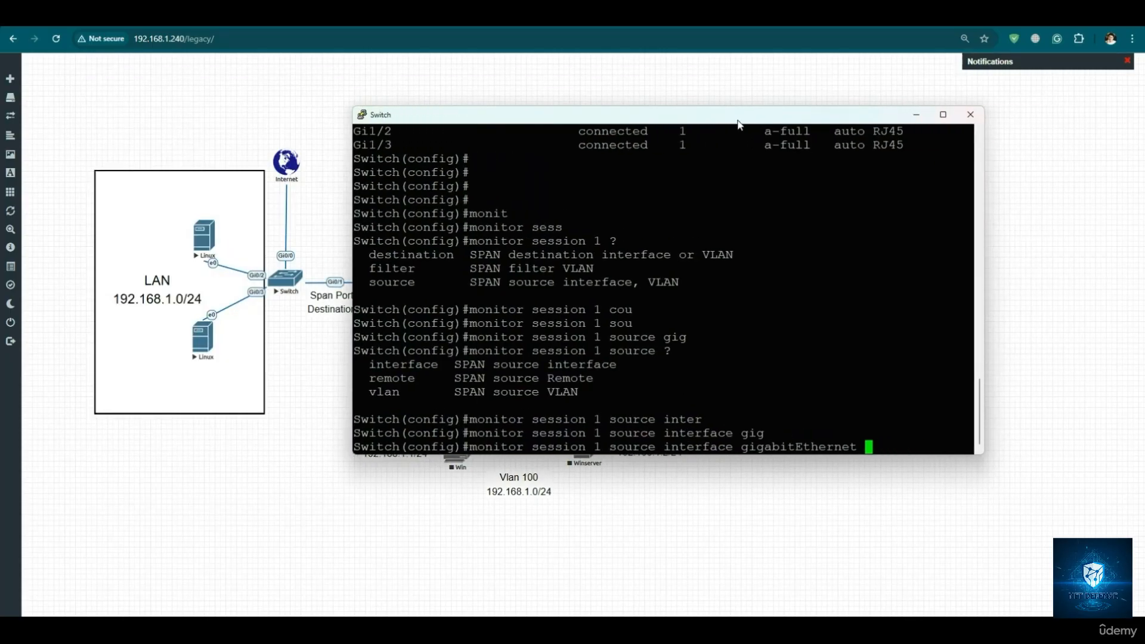
pyautogui.write('0/2 ?')
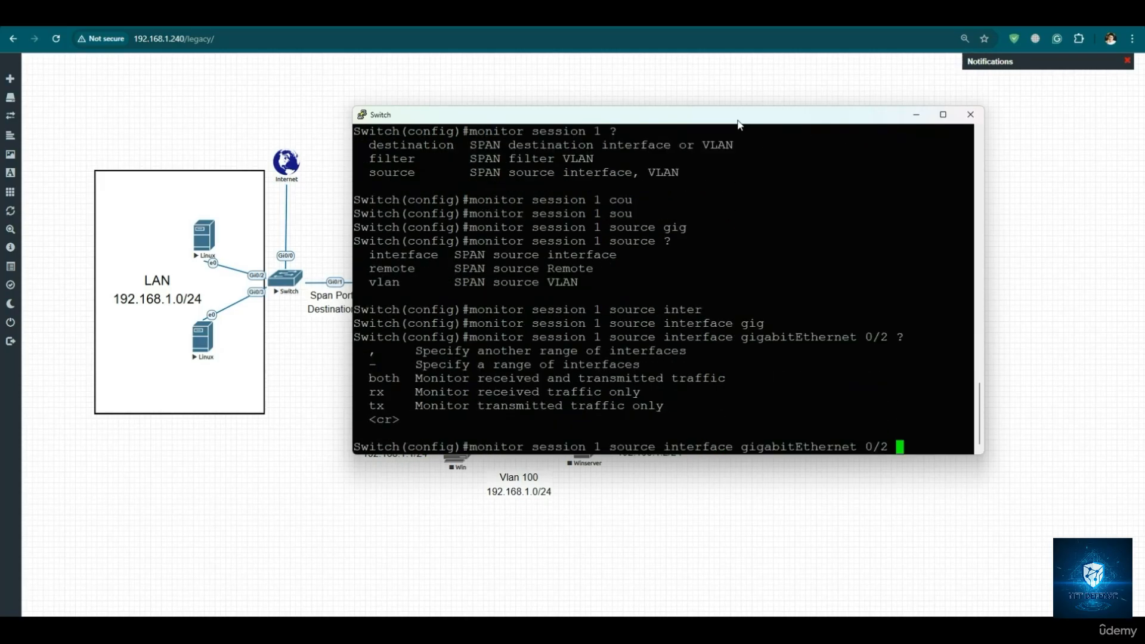
pyautogui.write(', ')
pyautogui.write('gi')
# - Add gigabitEthernet 0/3 as a second source port in the monitor session 1 command and list the further options
pyautogui.press('Tab')
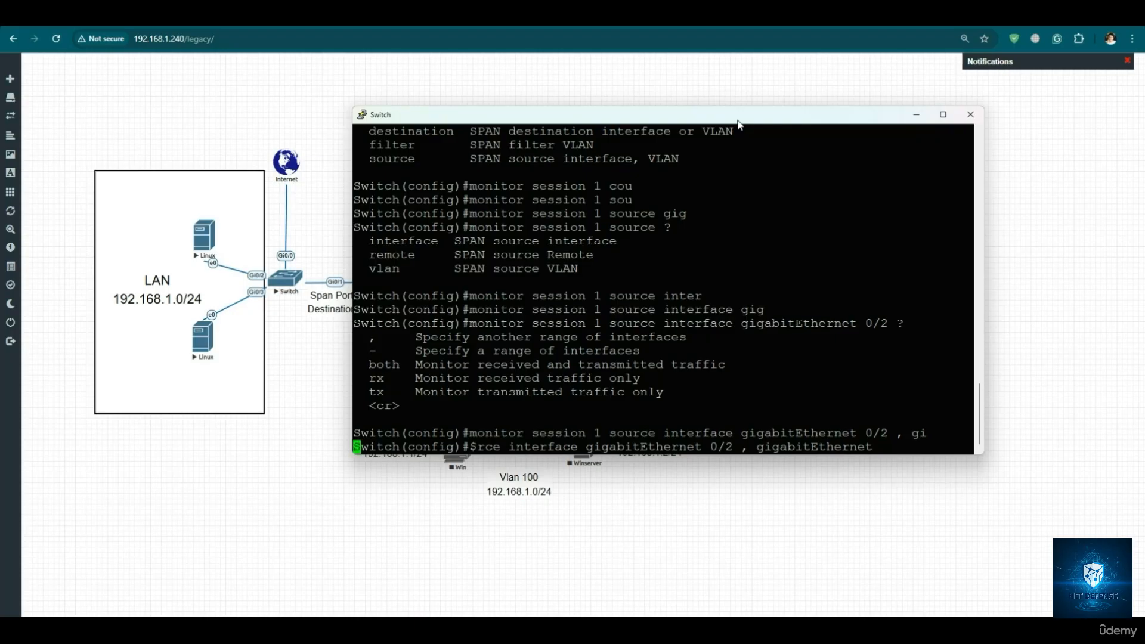
pyautogui.write('0/3')
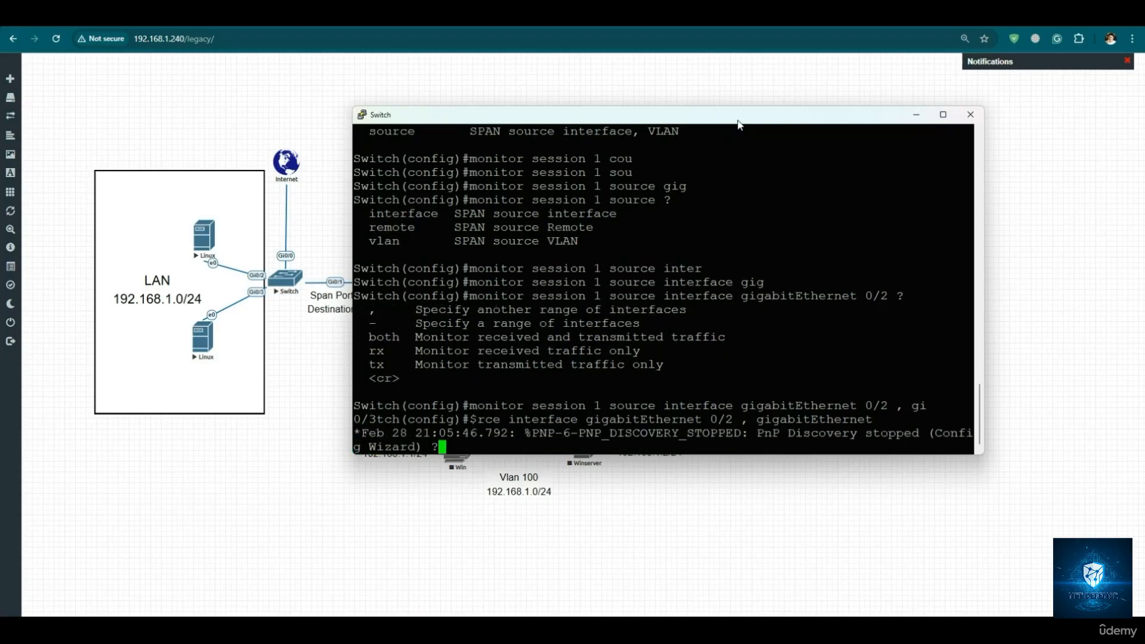
pyautogui.write('?')
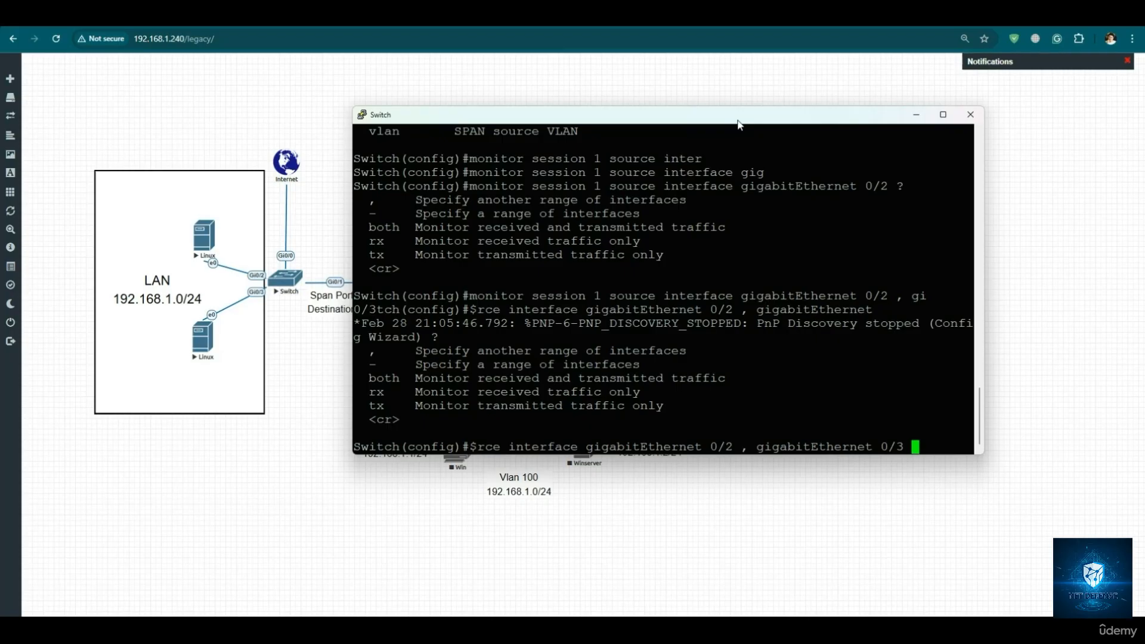
# - Set the two source ports to be monitored in both directions and apply the session 1 source command
pyautogui.write('both ')
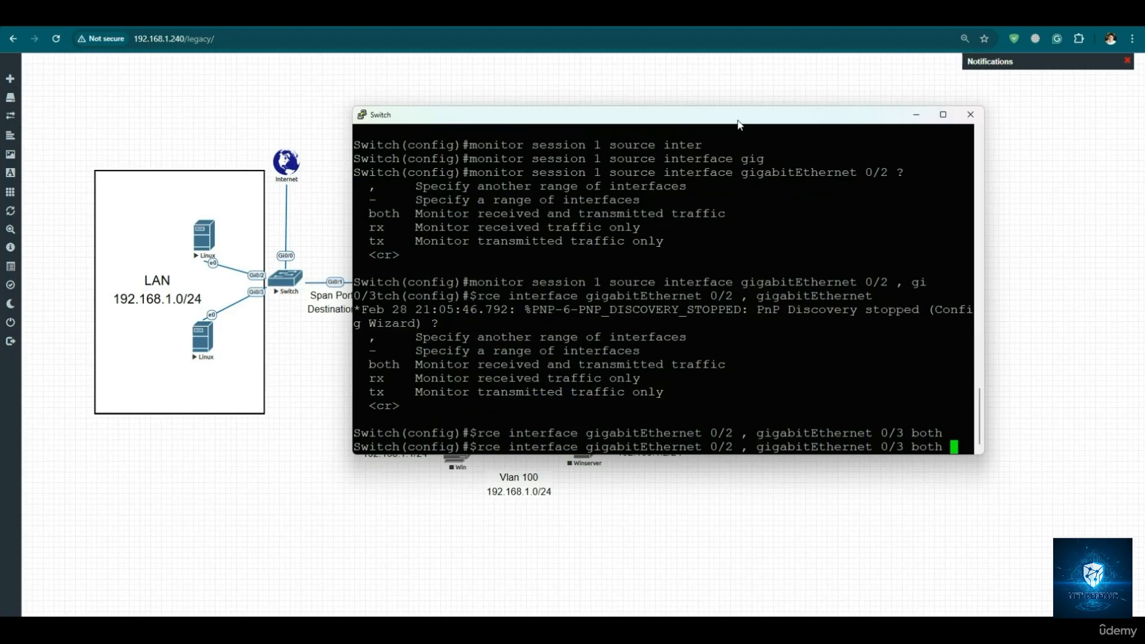
pyautogui.write('?')
pyautogui.press('Return')
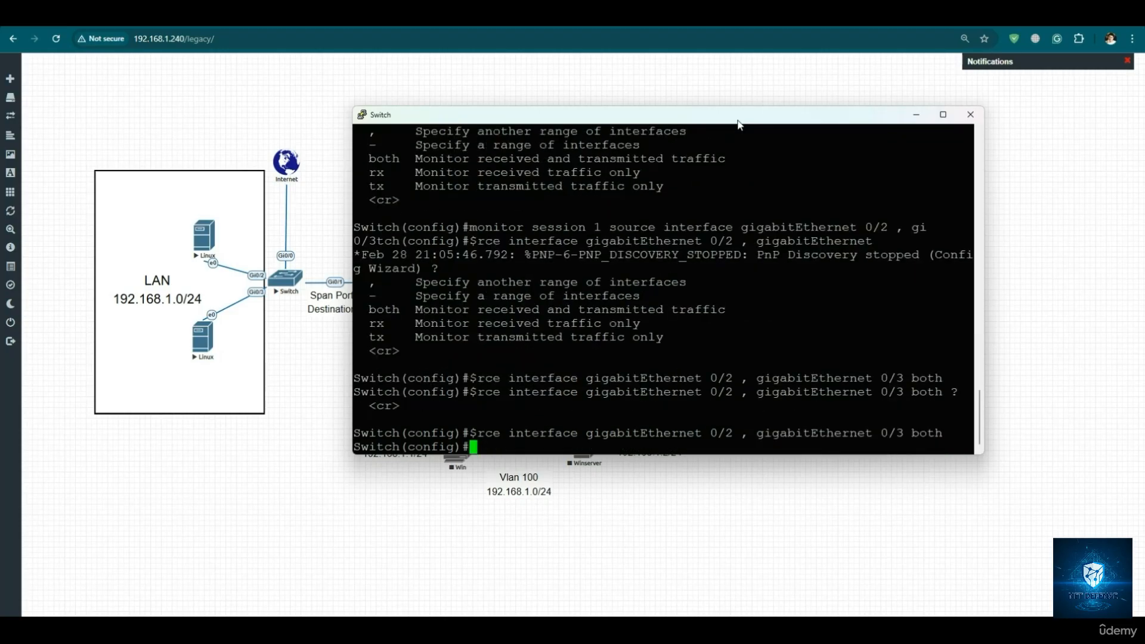
pyautogui.press('Return')
pyautogui.press('Return')
pyautogui.press('Return')
pyautogui.press('Return')
pyautogui.press('Return')
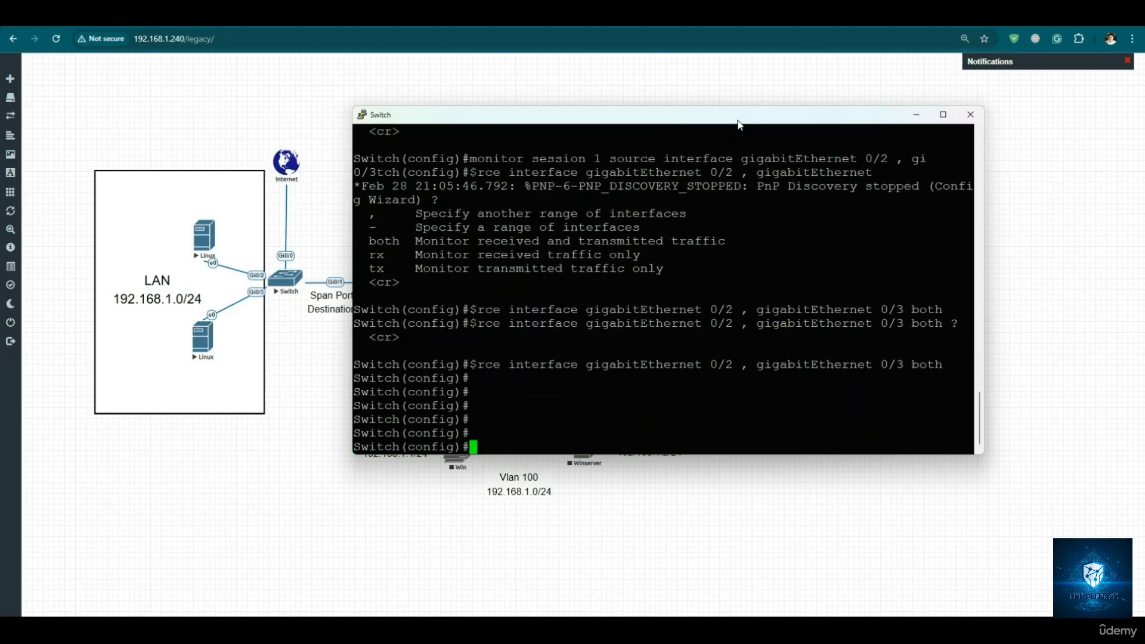
# - Configure gigabitEthernet 0/1 as the destination interface of monitor session 1, listing the options available after the port
pyautogui.write('monit')
pyautogui.press('Tab')
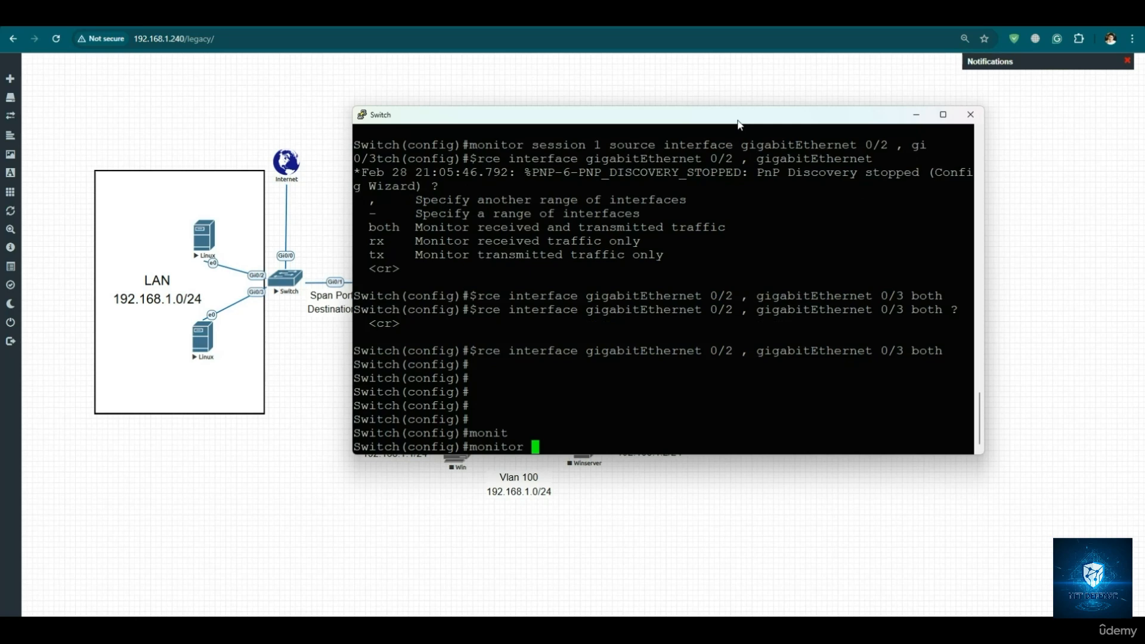
pyautogui.write('se')
pyautogui.press('Tab')
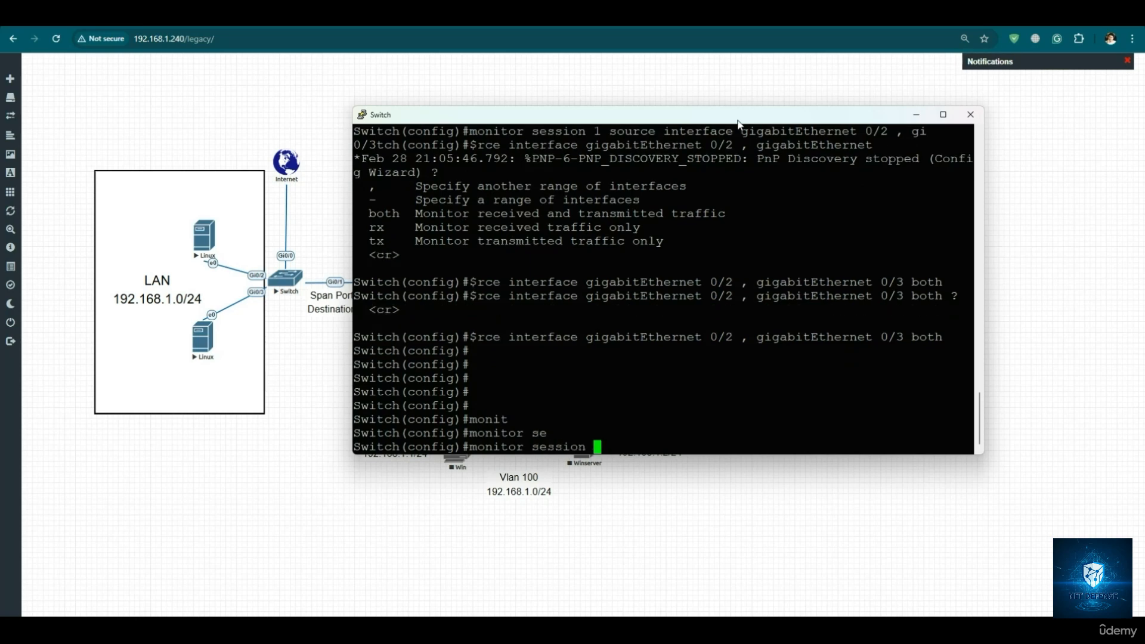
pyautogui.write('1 des')
pyautogui.press('Tab')
pyautogui.write('in')
pyautogui.press('Tab')
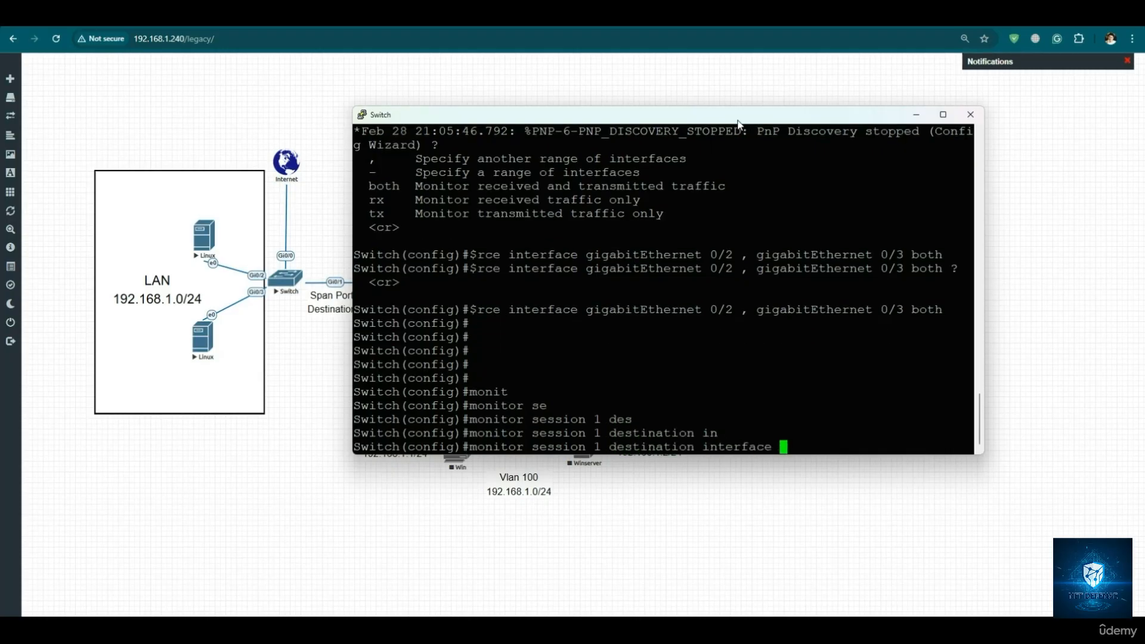
pyautogui.write('gig')
pyautogui.press('Tab')
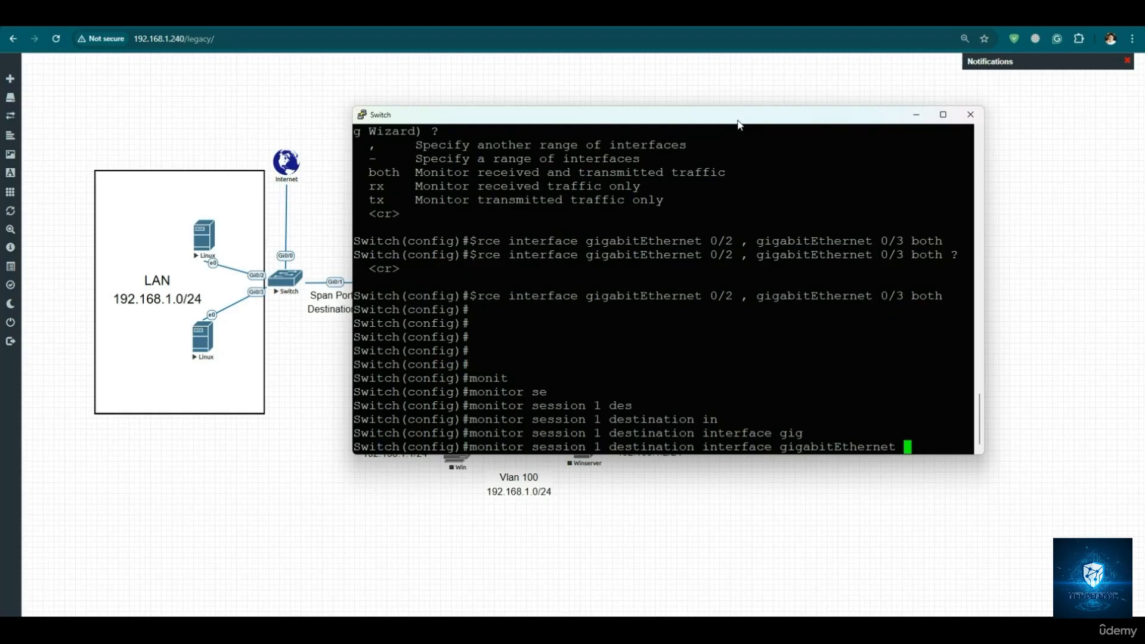
pyautogui.write('0/1 ?')
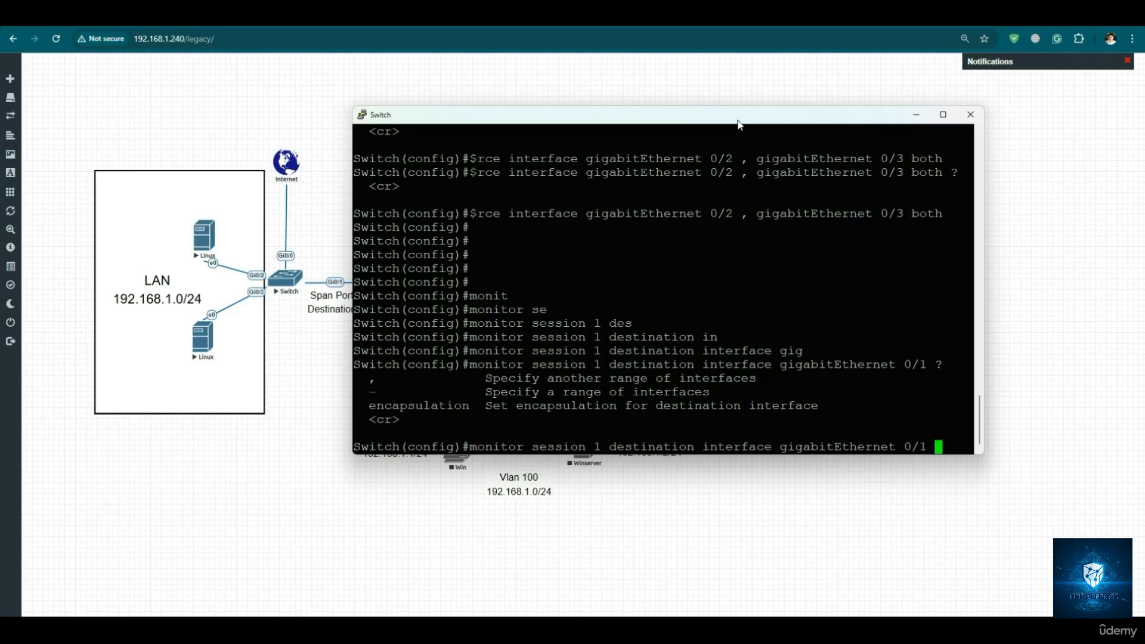
pyautogui.press('Return')
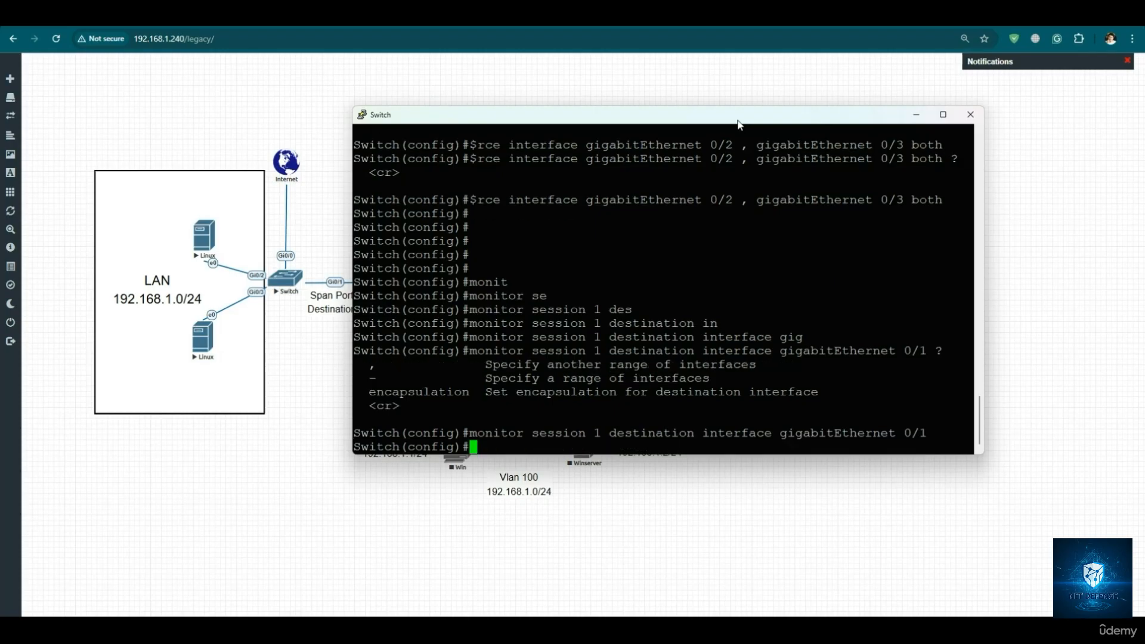
# - Save the switch configuration from configuration mode with do wr
pyautogui.write('wr')
pyautogui.press('Return')
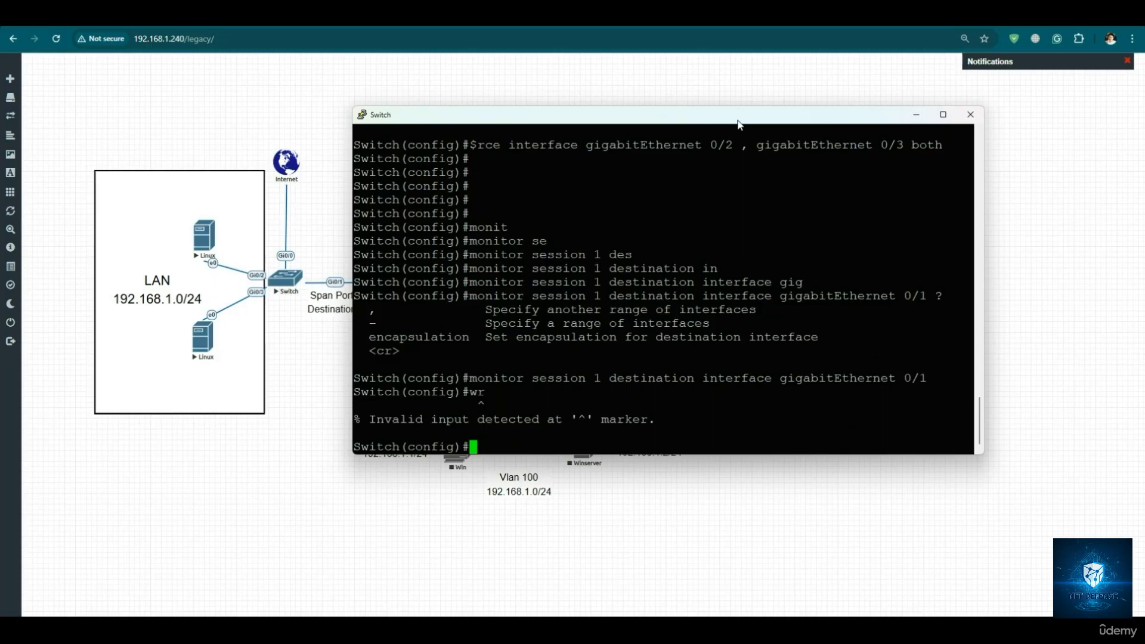
pyautogui.write('do wr')
pyautogui.press('Return')
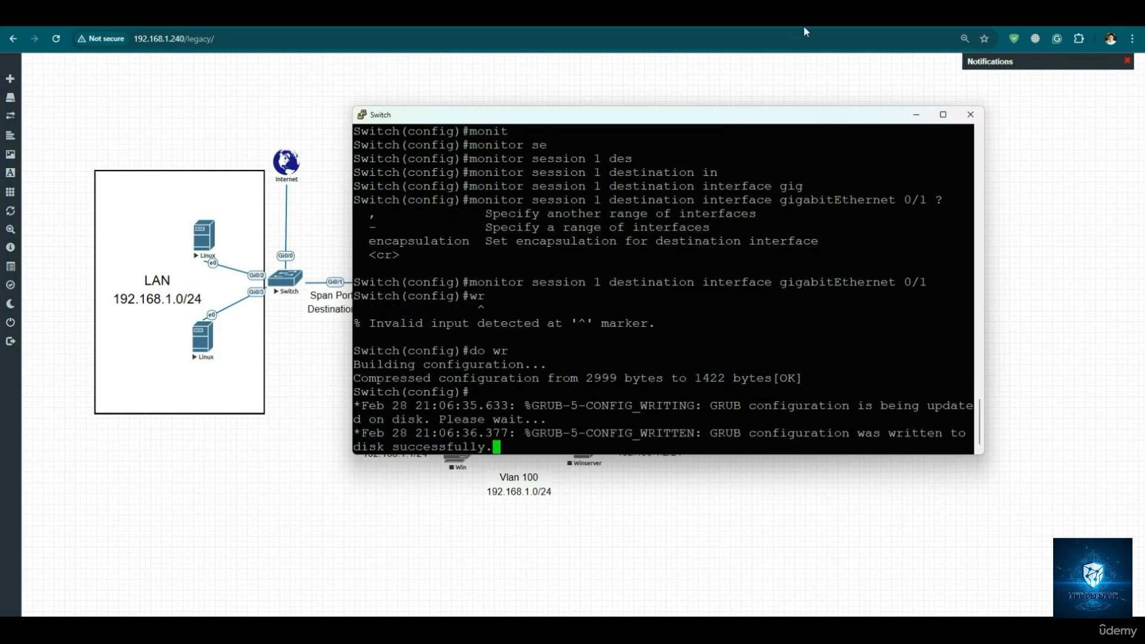
# - Switch to the Palo Alto firewall's web interface and create a network zone named TAP-Zone of type Tap
pyautogui.click(646, 26)
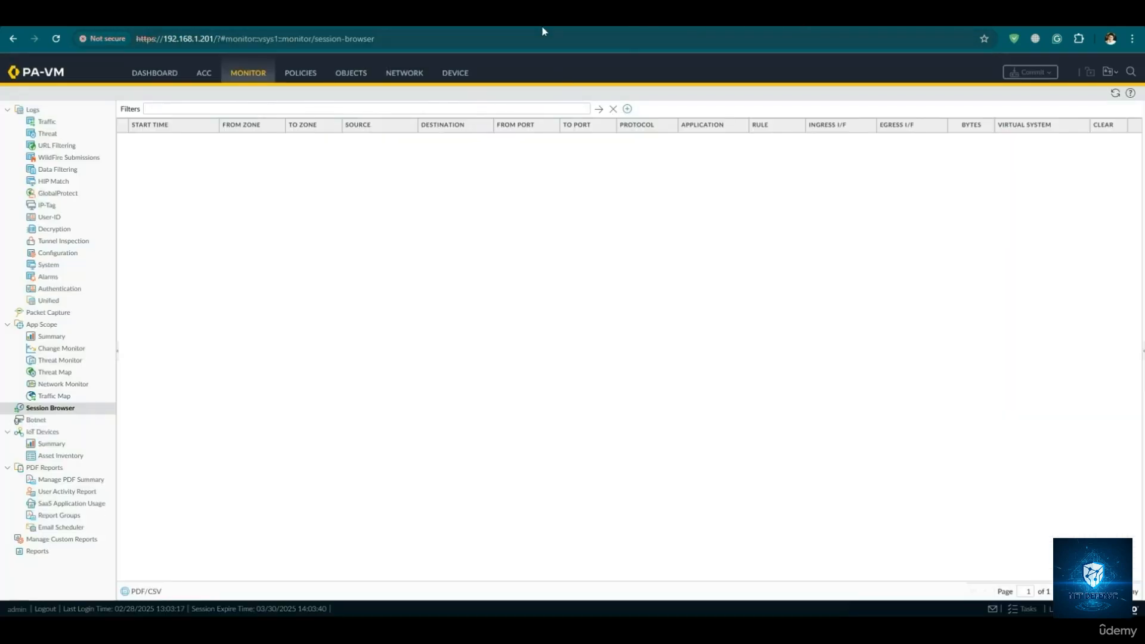
pyautogui.click(372, 25)
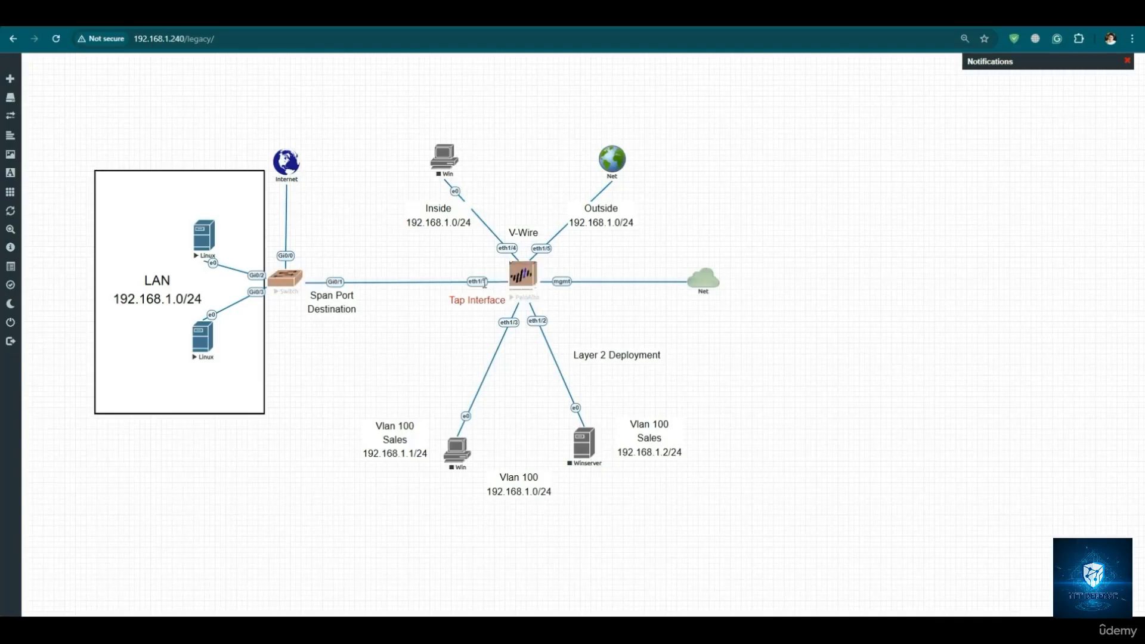
pyautogui.click(662, 26)
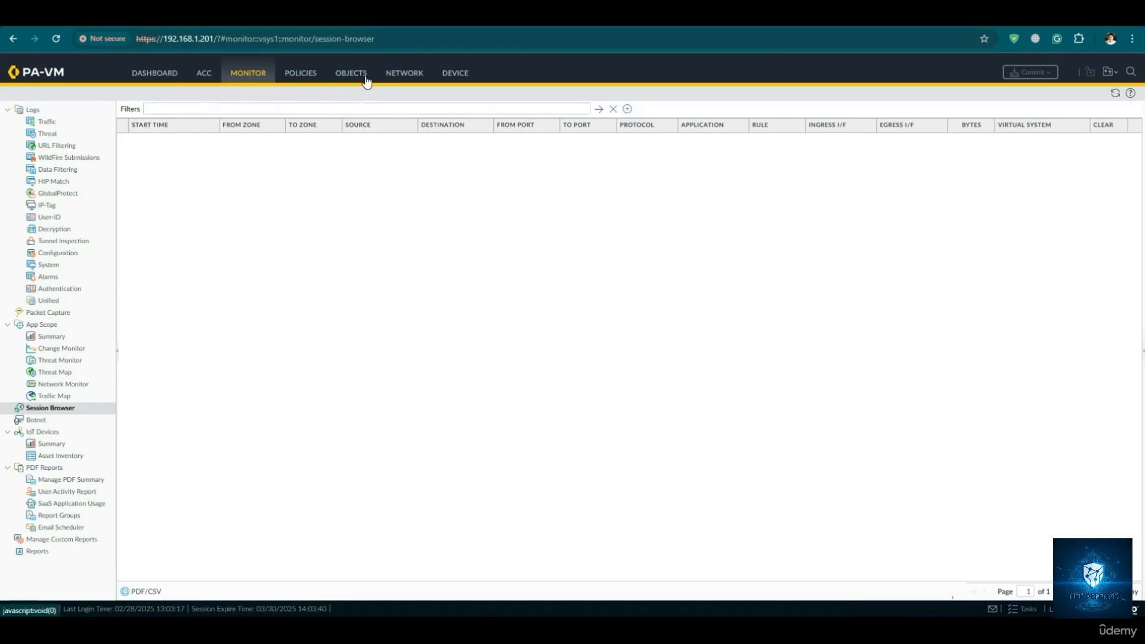
pyautogui.click(393, 79)
pyautogui.click(35, 122)
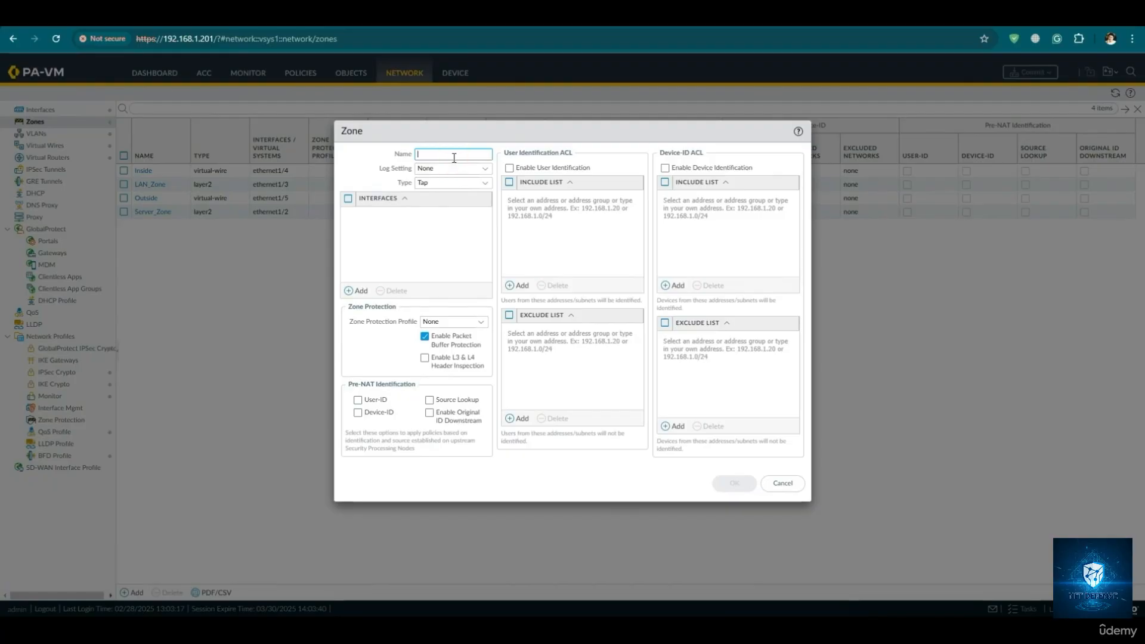
pyautogui.write('TA')
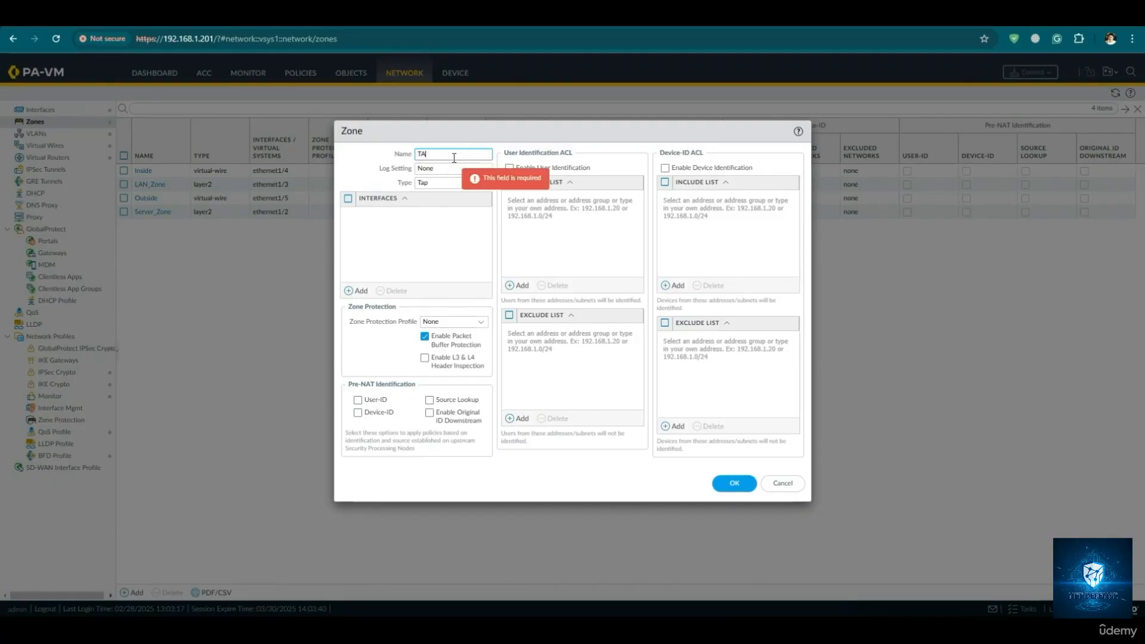
pyautogui.write('P-Z')
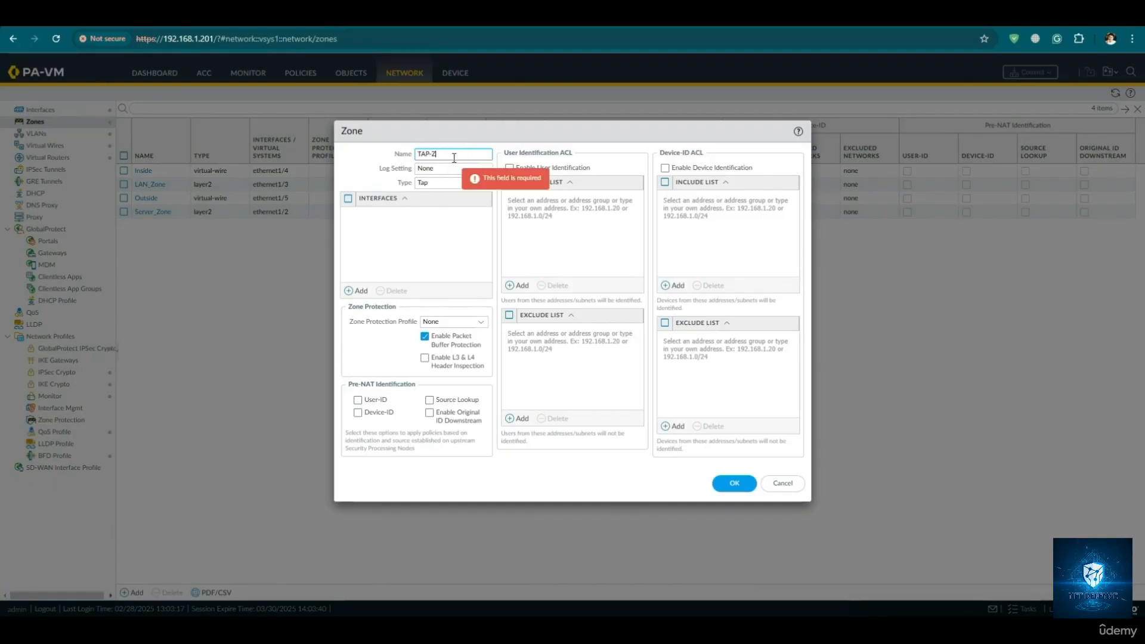
pyautogui.write('one')
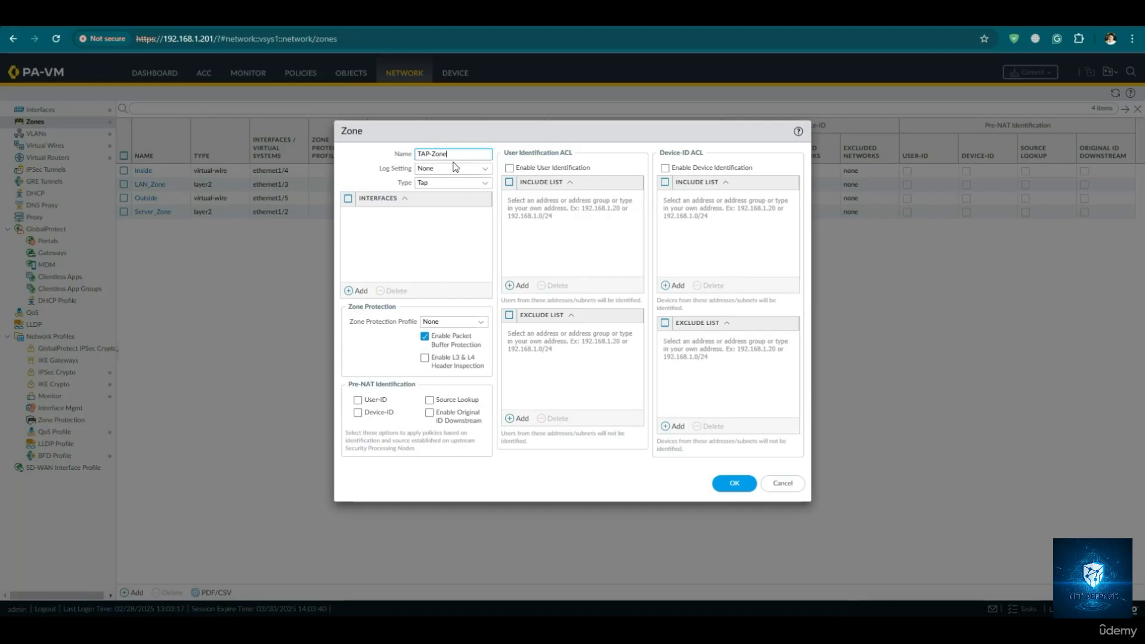
pyautogui.click(484, 184)
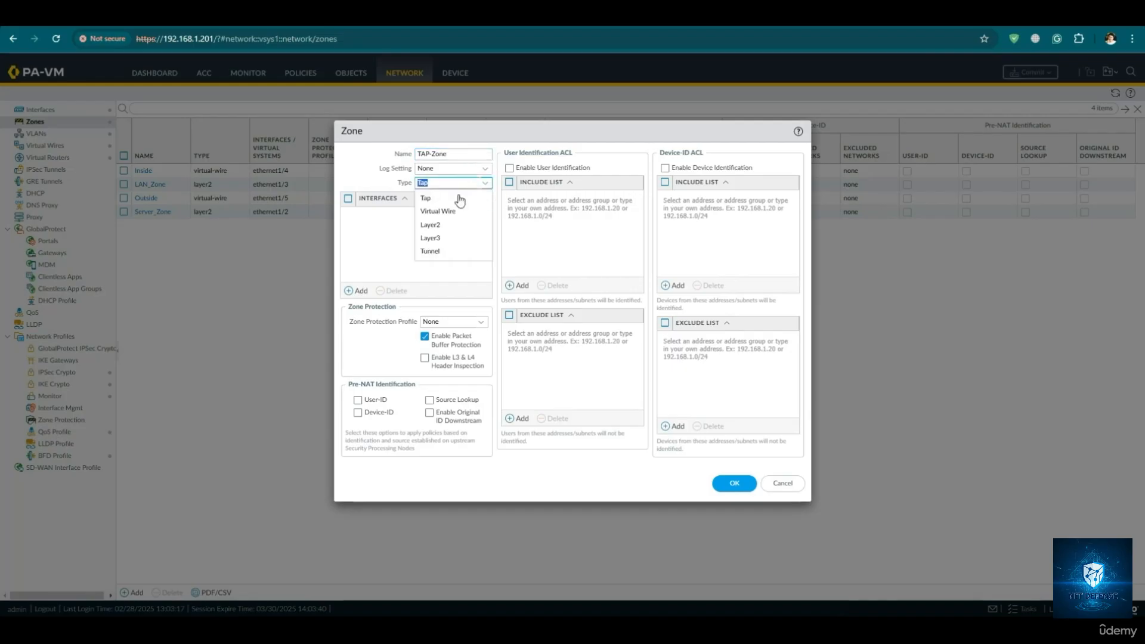
pyautogui.click(459, 198)
pyautogui.click(739, 483)
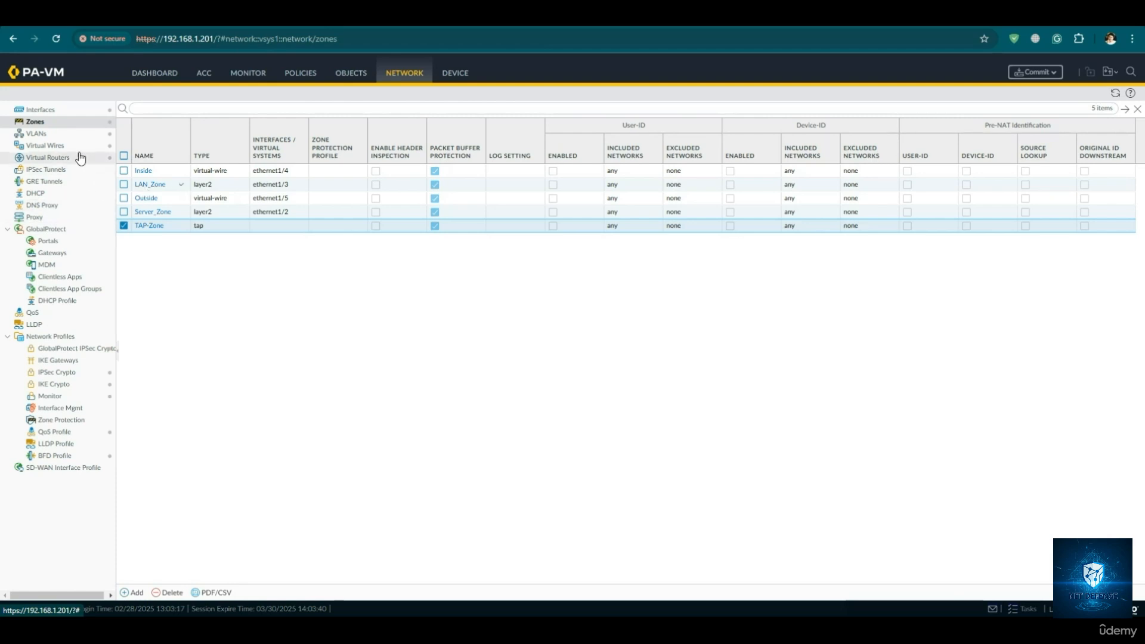
# - Edit interface ethernet1/1 with the comment TAP-Zone and type Tap, and assign it to the TAP-Zone security zone
pyautogui.click(62, 111)
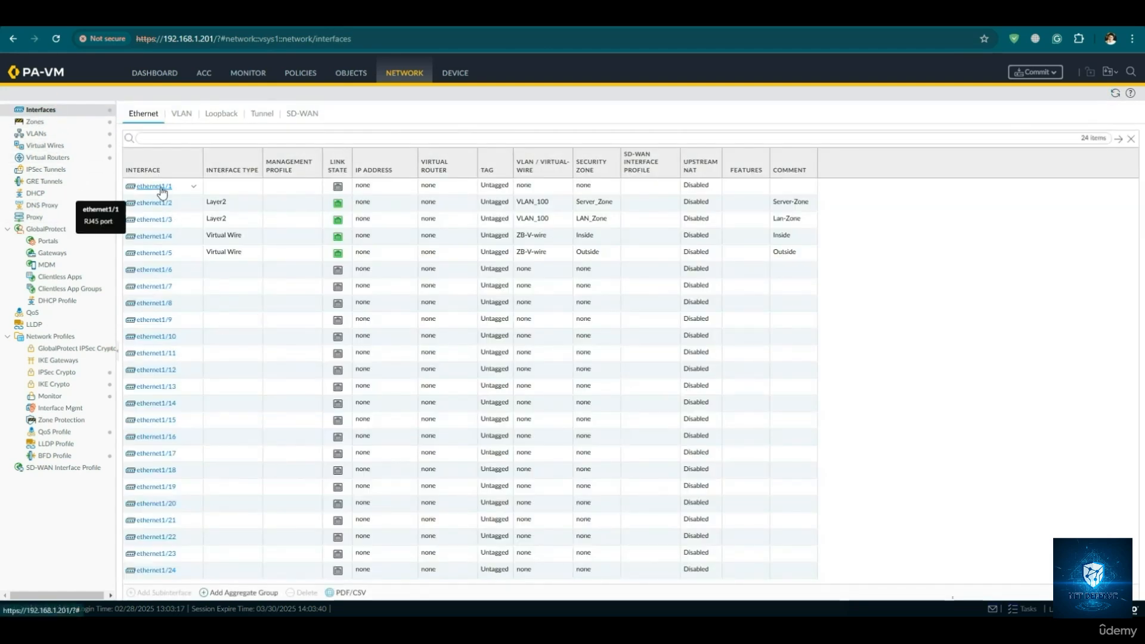
pyautogui.click(179, 189)
pyautogui.click(157, 187)
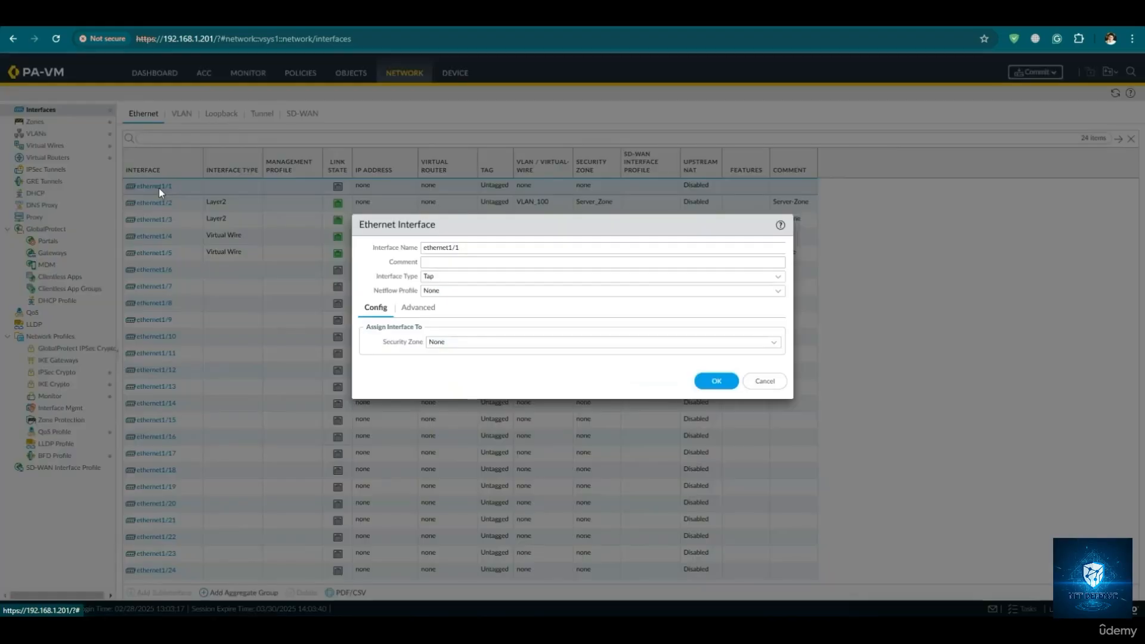
pyautogui.click(444, 262)
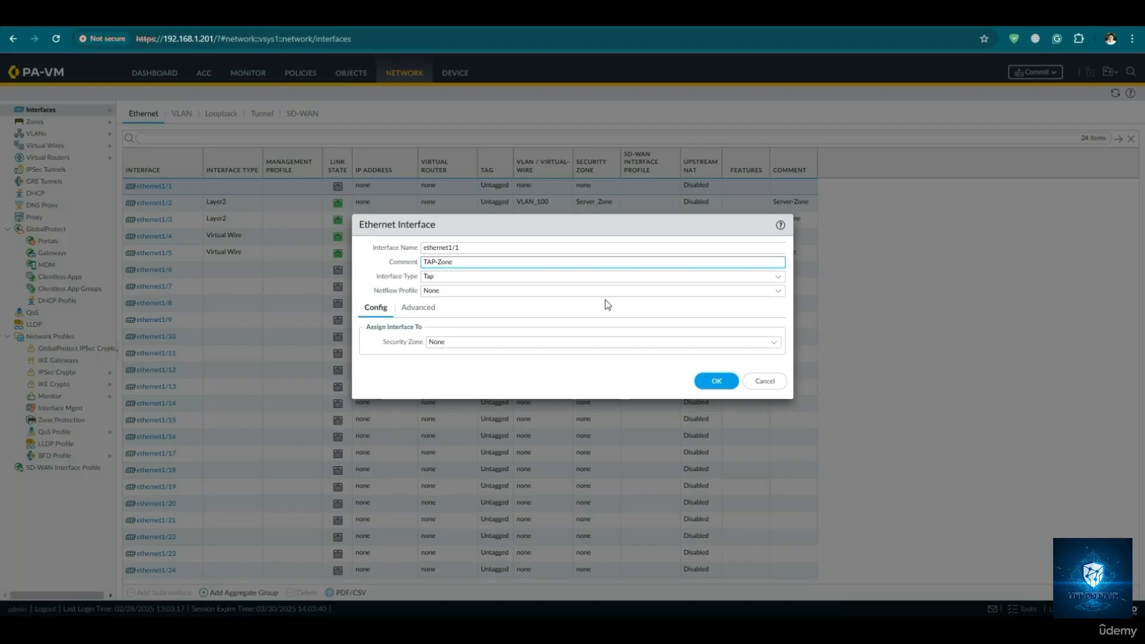
pyautogui.click(772, 343)
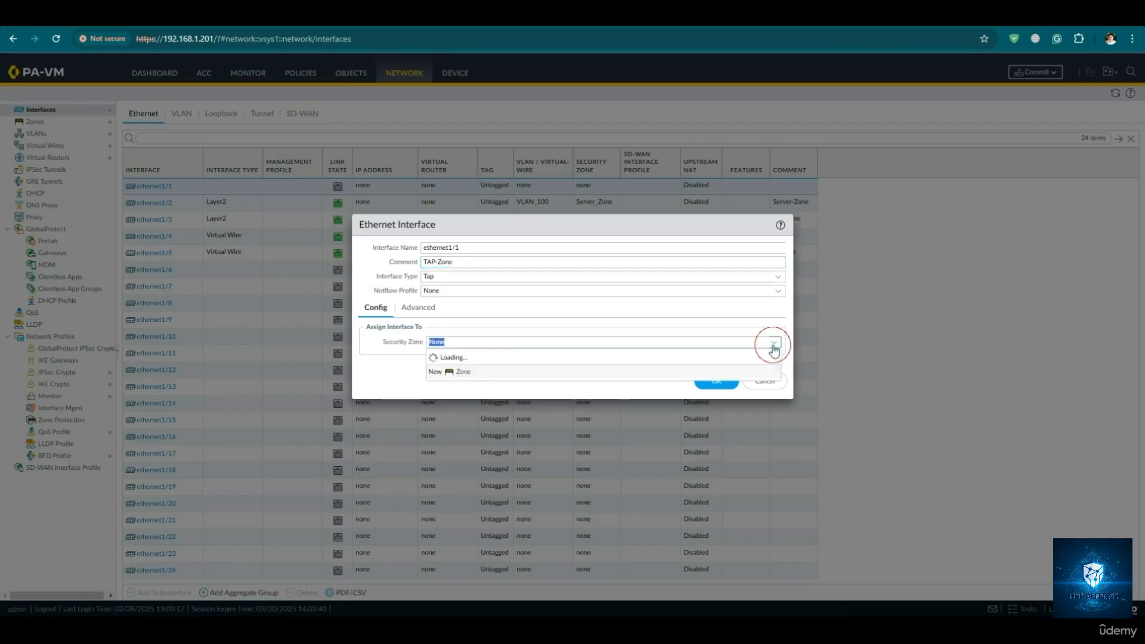
pyautogui.click(569, 378)
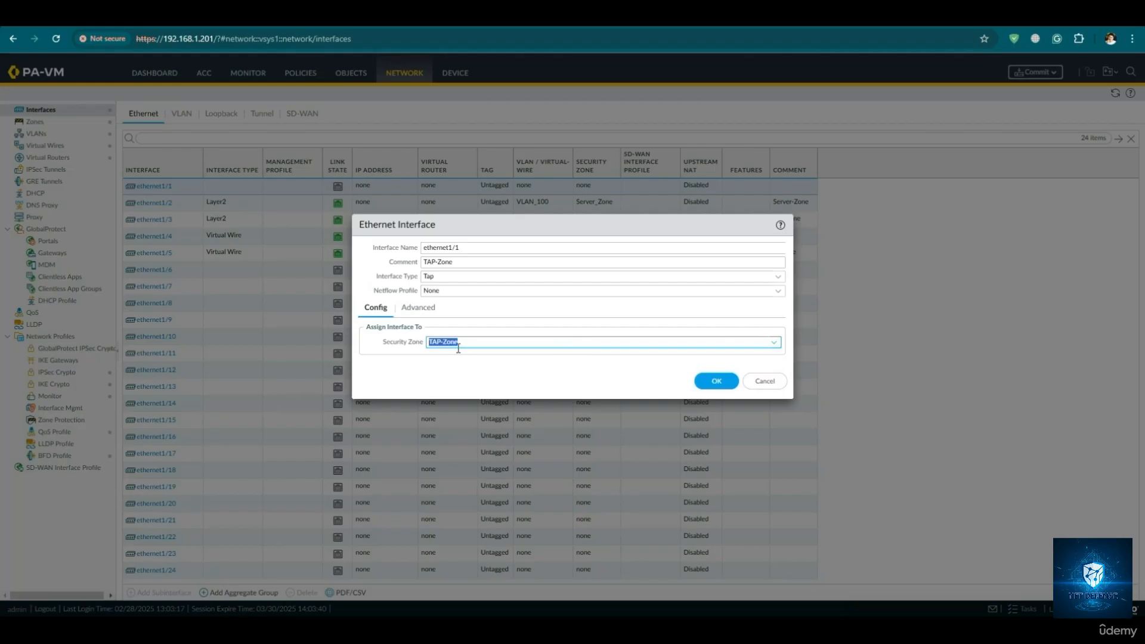
# - Check the link state choices for ethernet1/1, keep auto, and save the interface settings
pyautogui.click(419, 308)
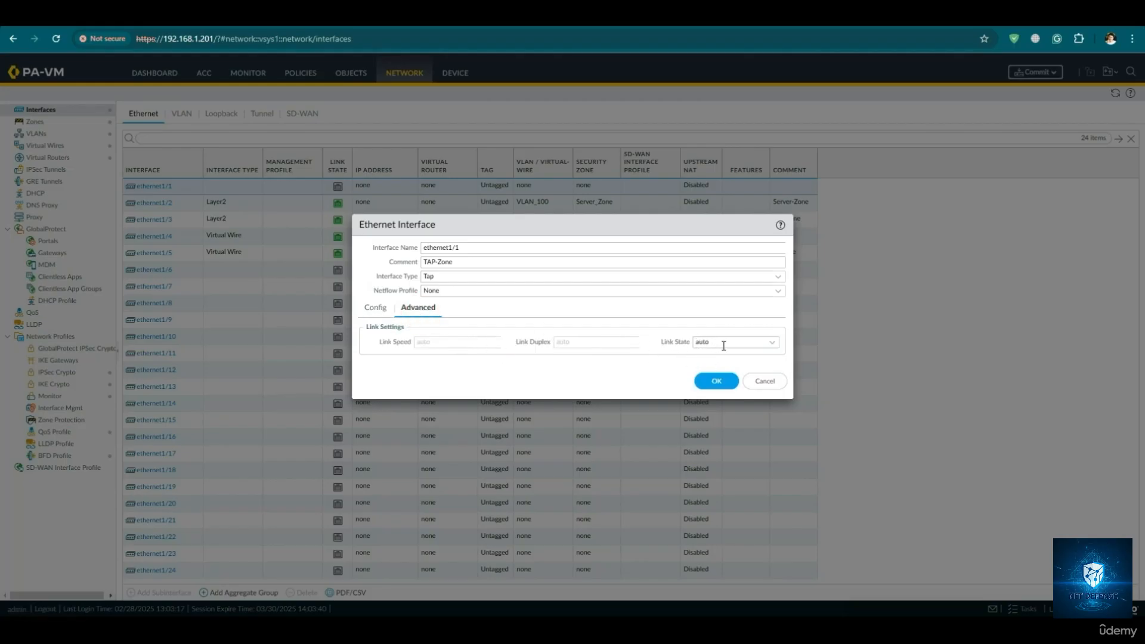
pyautogui.click(769, 345)
pyautogui.click(771, 345)
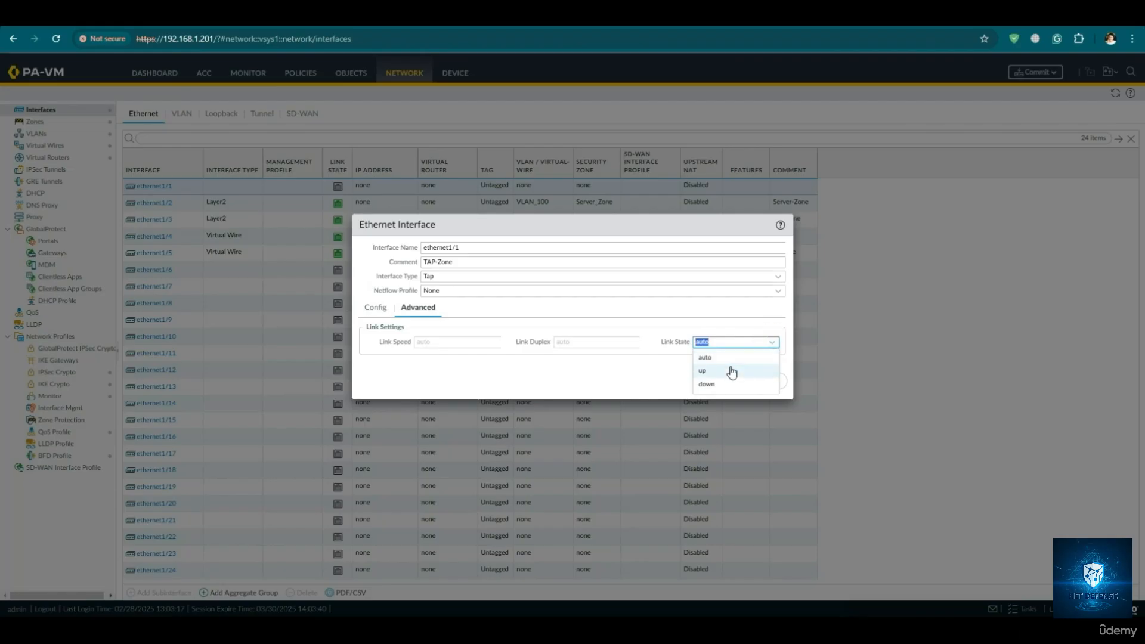
pyautogui.click(547, 372)
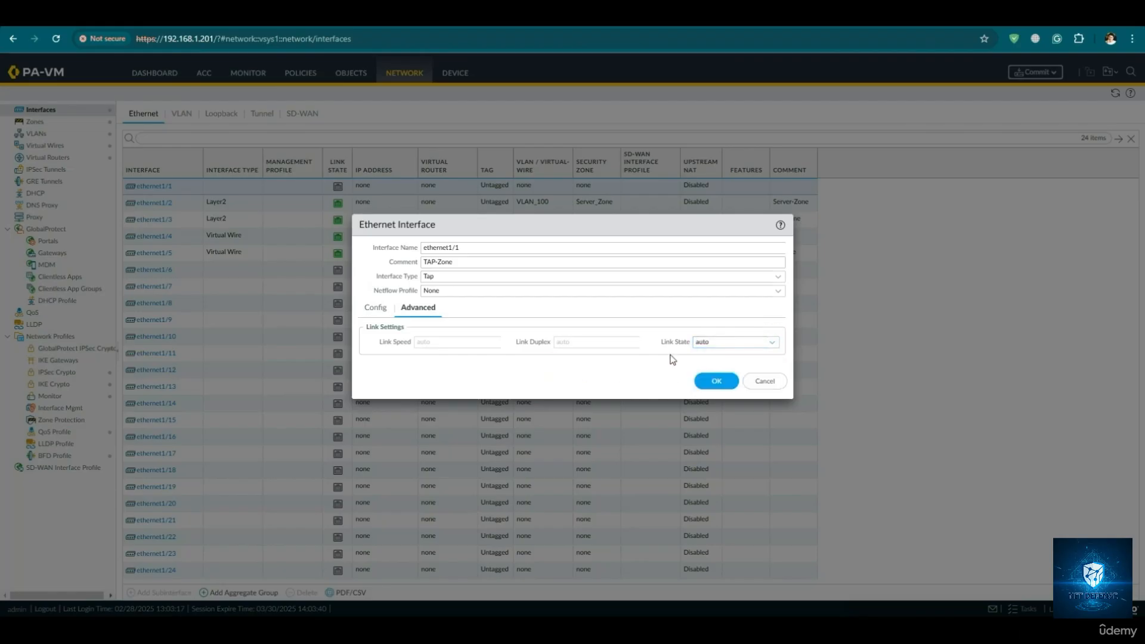
pyautogui.click(710, 385)
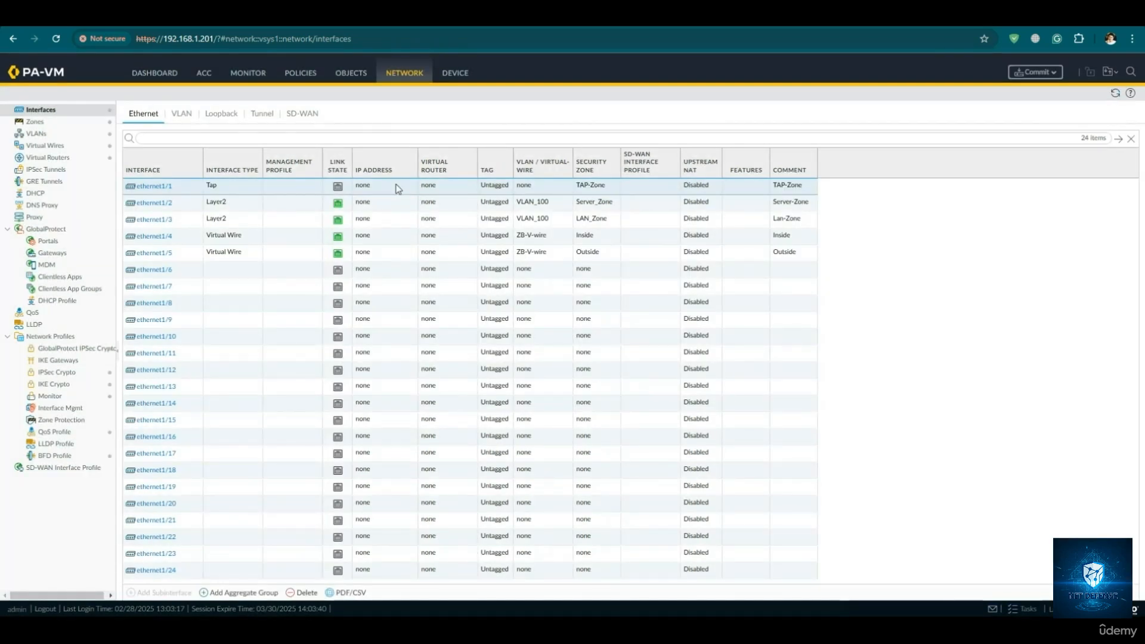
# - Start a new security policy rule on the firewall and name it TAP-Zone Policy
pyautogui.click(300, 75)
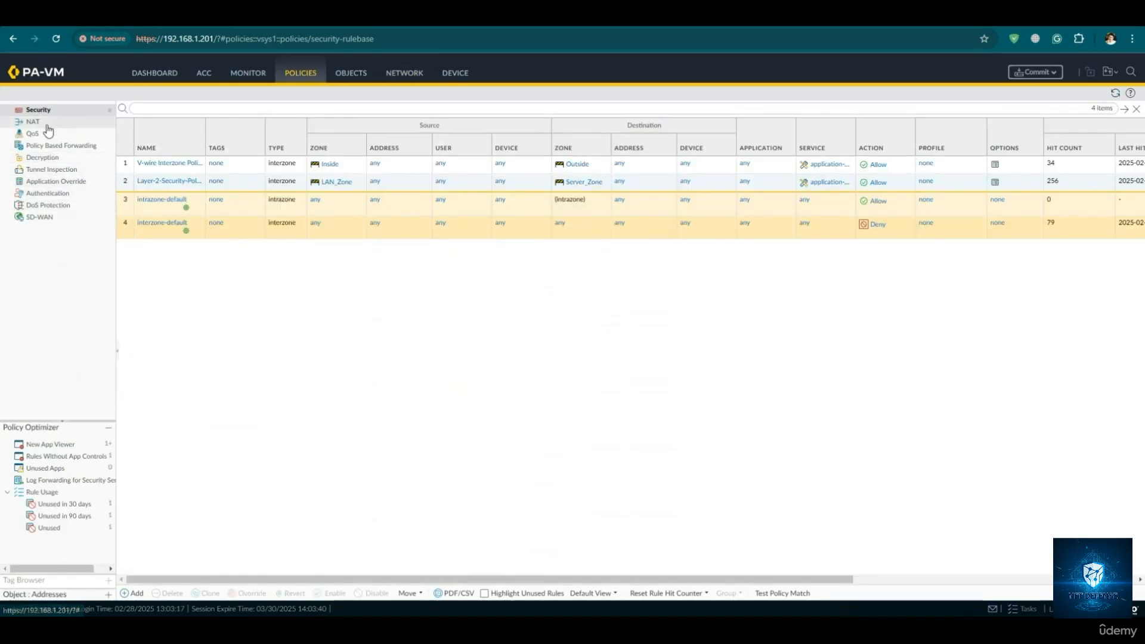
pyautogui.click(130, 594)
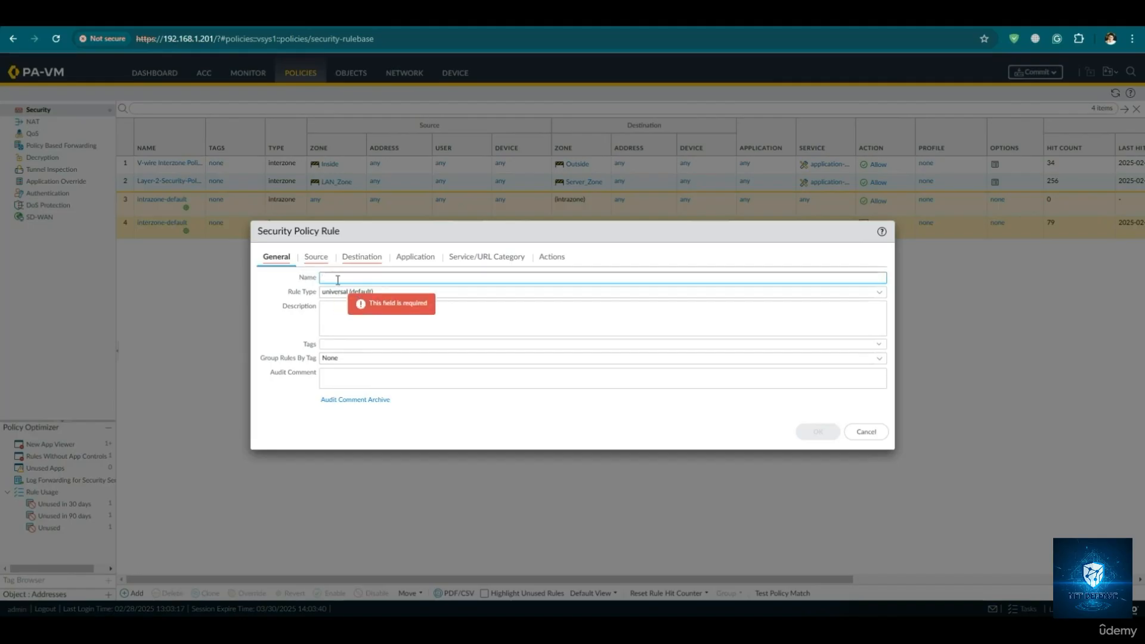
pyautogui.write('TAP-Zone Policy')
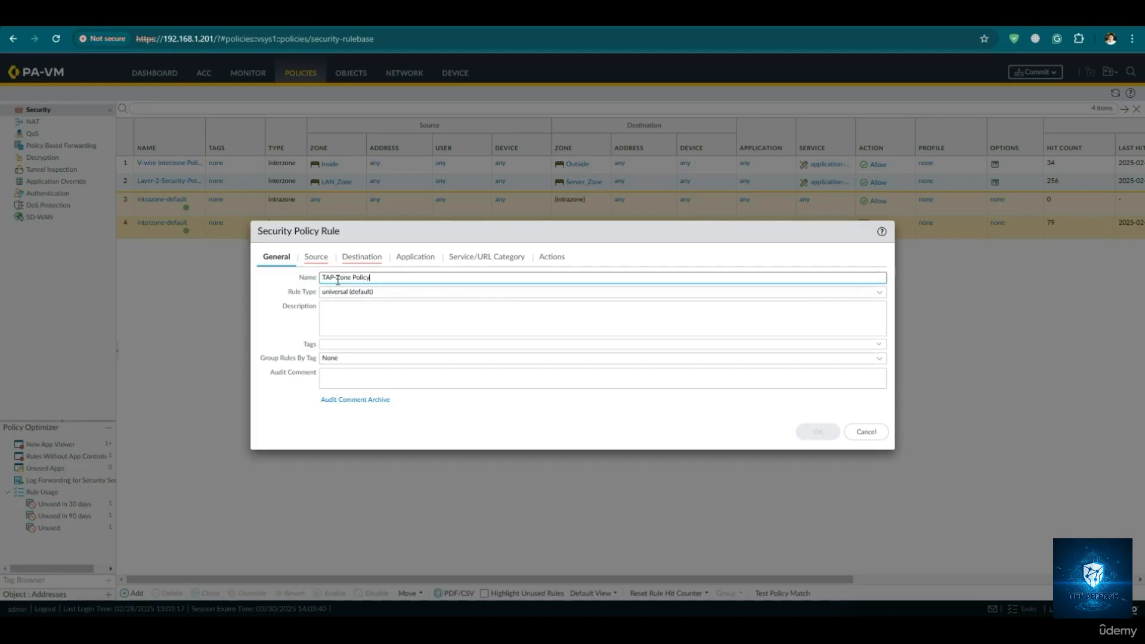
# - Keep the rule type as universal (default) and add TAP-Zone as the rule's source zone
pyautogui.click(430, 291)
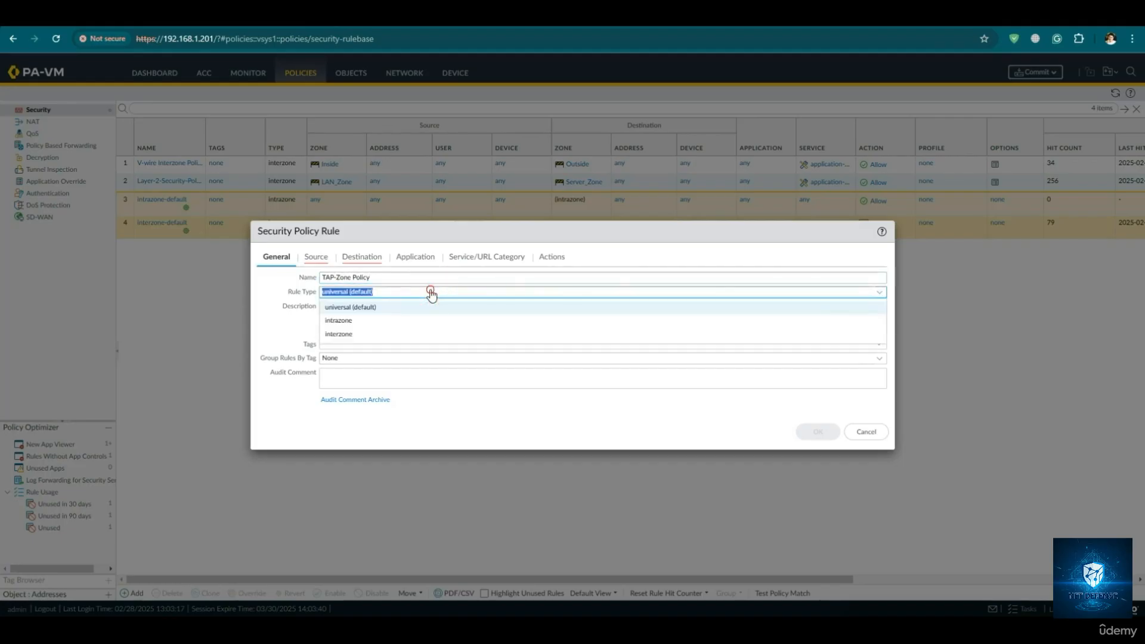
pyautogui.click(387, 307)
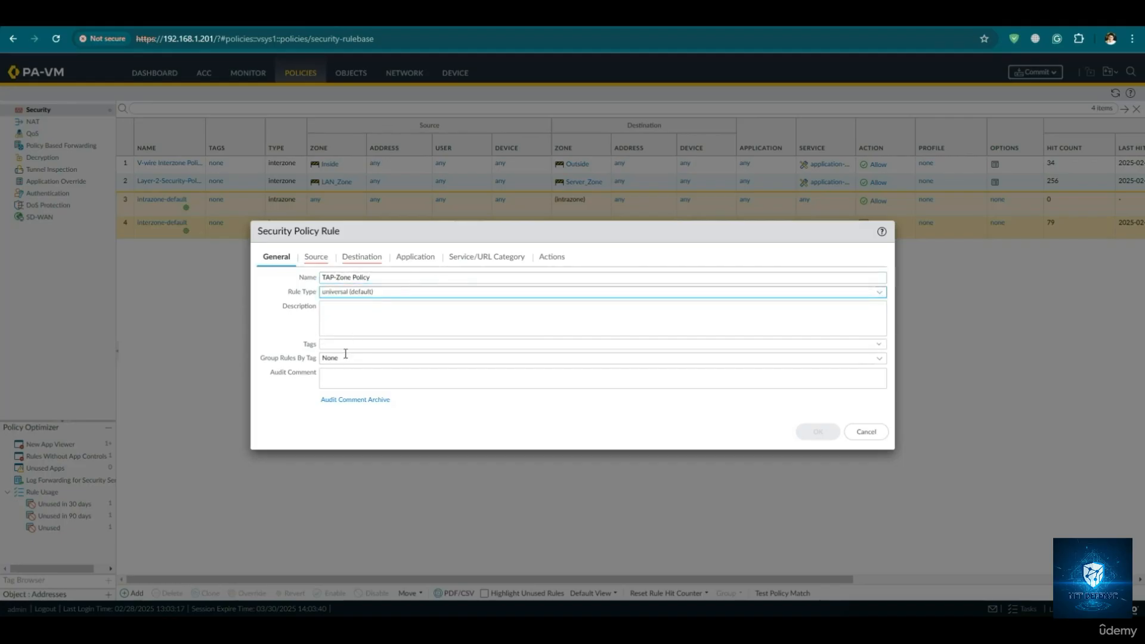
pyautogui.click(309, 258)
pyautogui.click(270, 406)
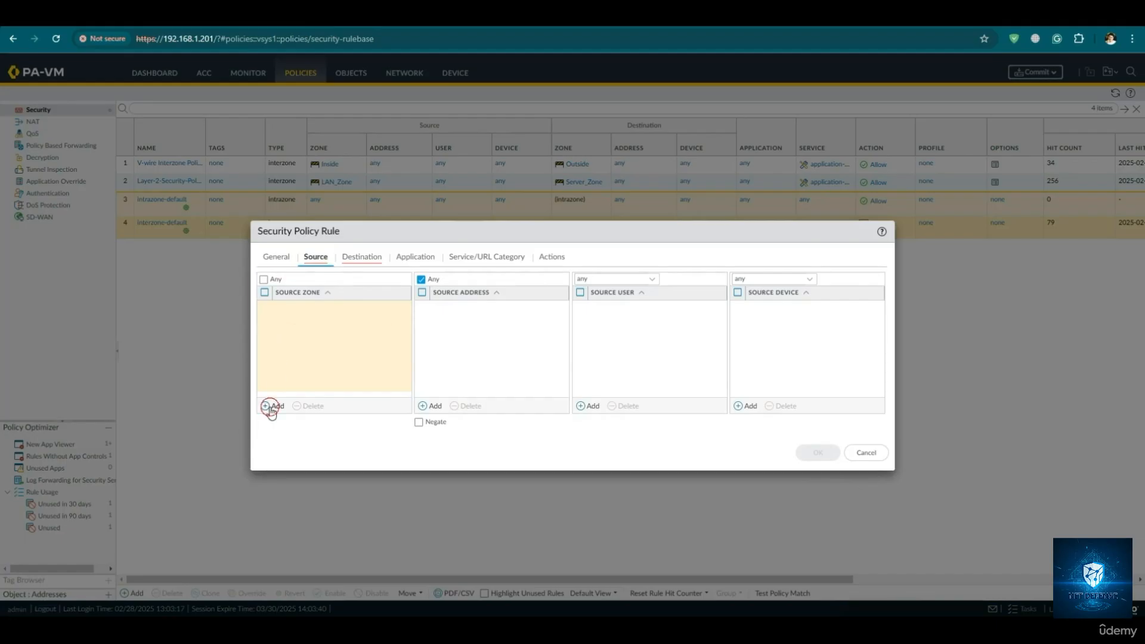
pyautogui.click(294, 378)
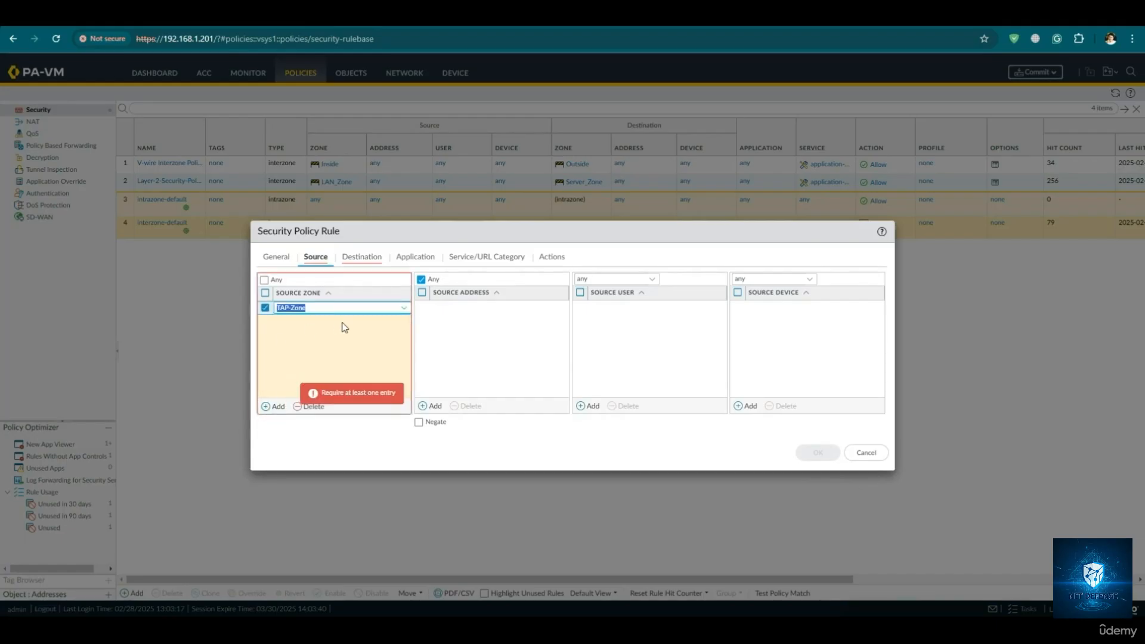
pyautogui.click(301, 337)
# - Keep the destination zone mode on select and add TAP-Zone as the rule's destination zone
pyautogui.click(358, 258)
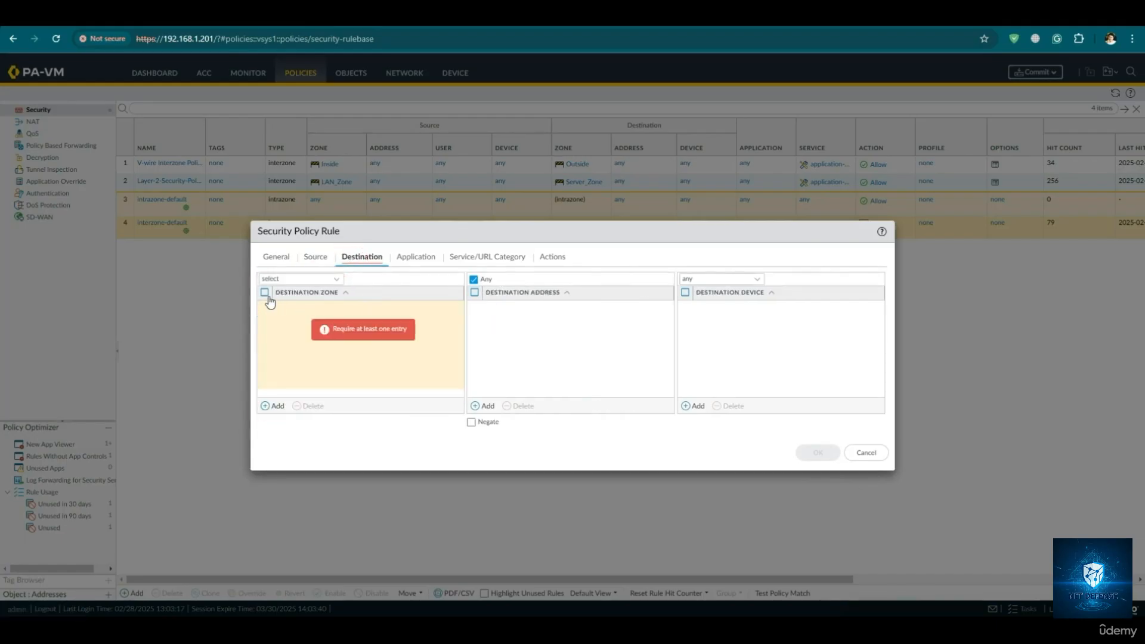
pyautogui.click(280, 279)
pyautogui.click(338, 279)
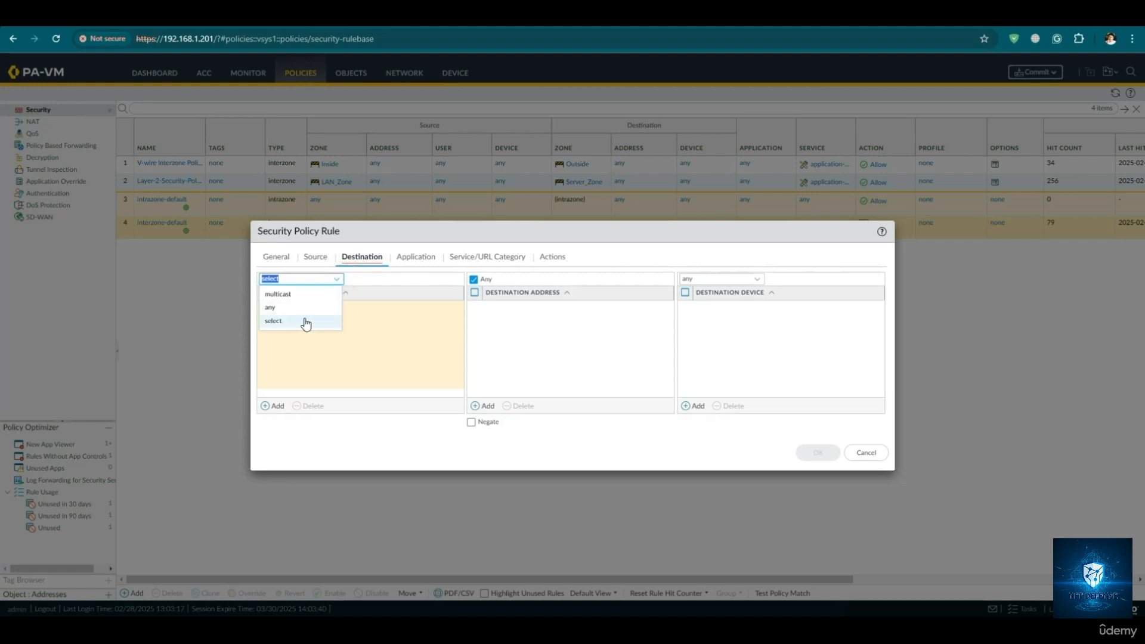
pyautogui.click(364, 332)
pyautogui.click(265, 405)
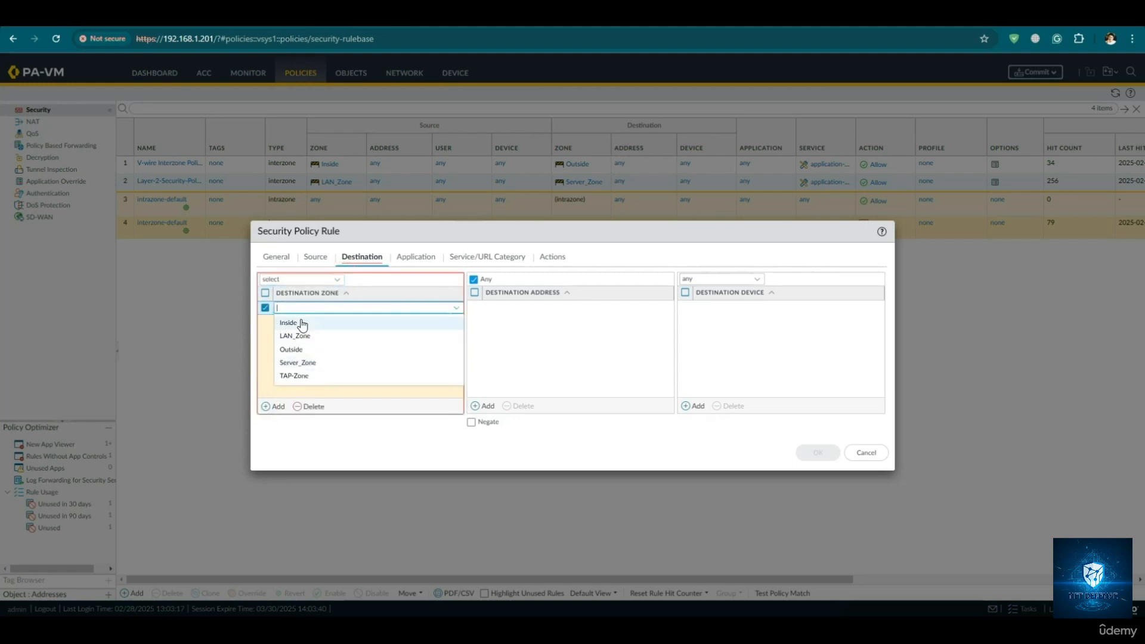
pyautogui.click(298, 376)
pyautogui.click(352, 355)
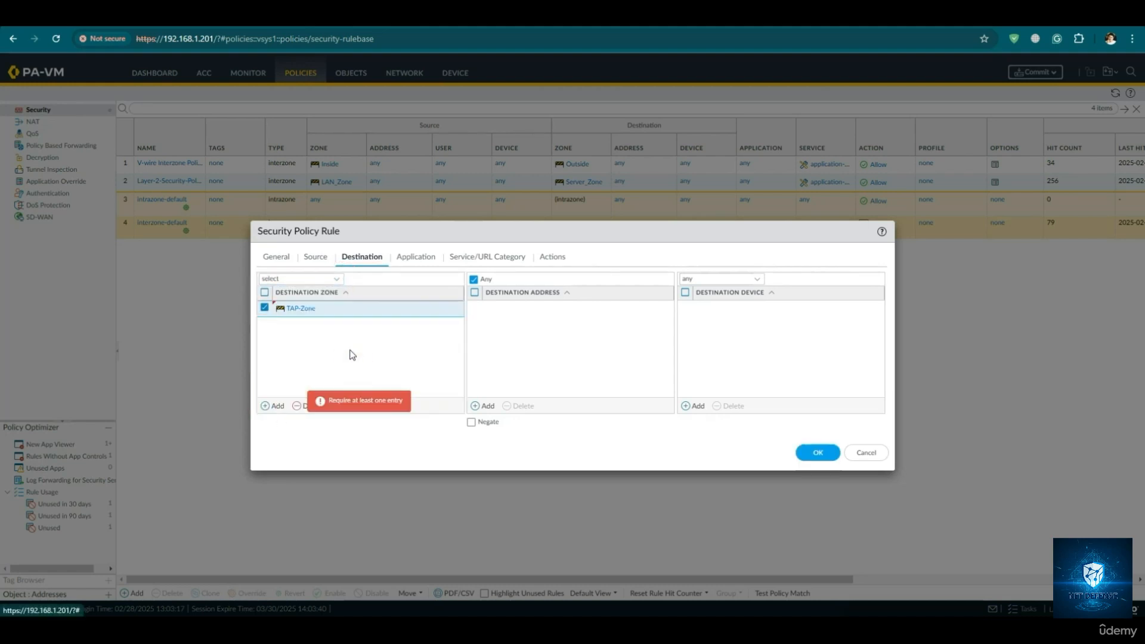
# - Review the new rule's source, destination, application and service/URL category settings
pyautogui.click(315, 257)
pyautogui.click(364, 257)
pyautogui.click(314, 257)
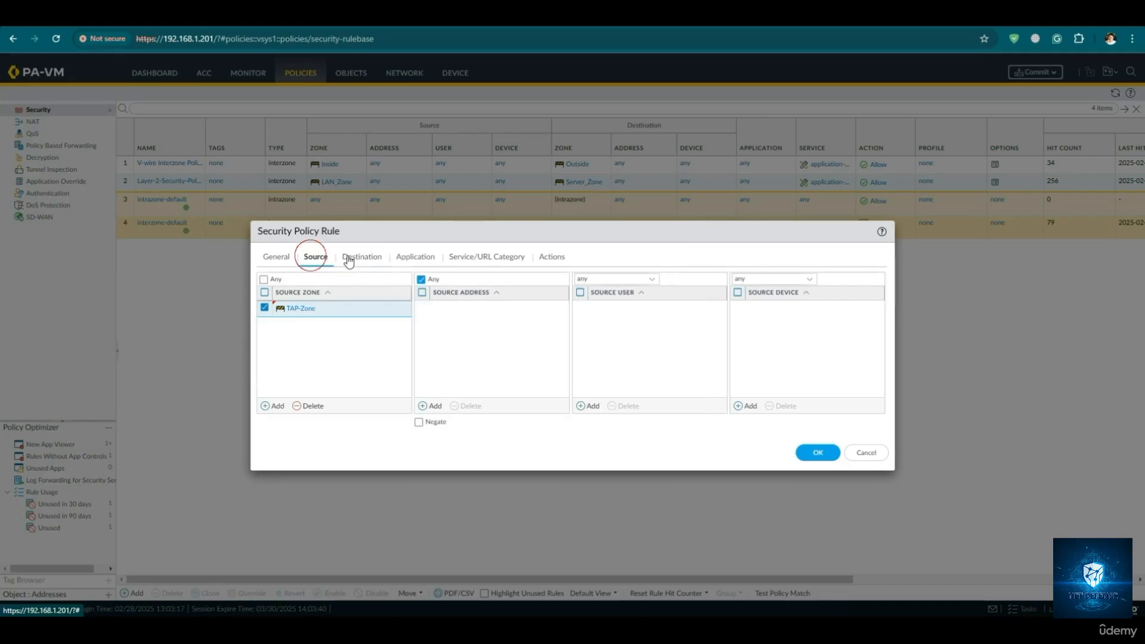
pyautogui.click(349, 258)
pyautogui.click(316, 256)
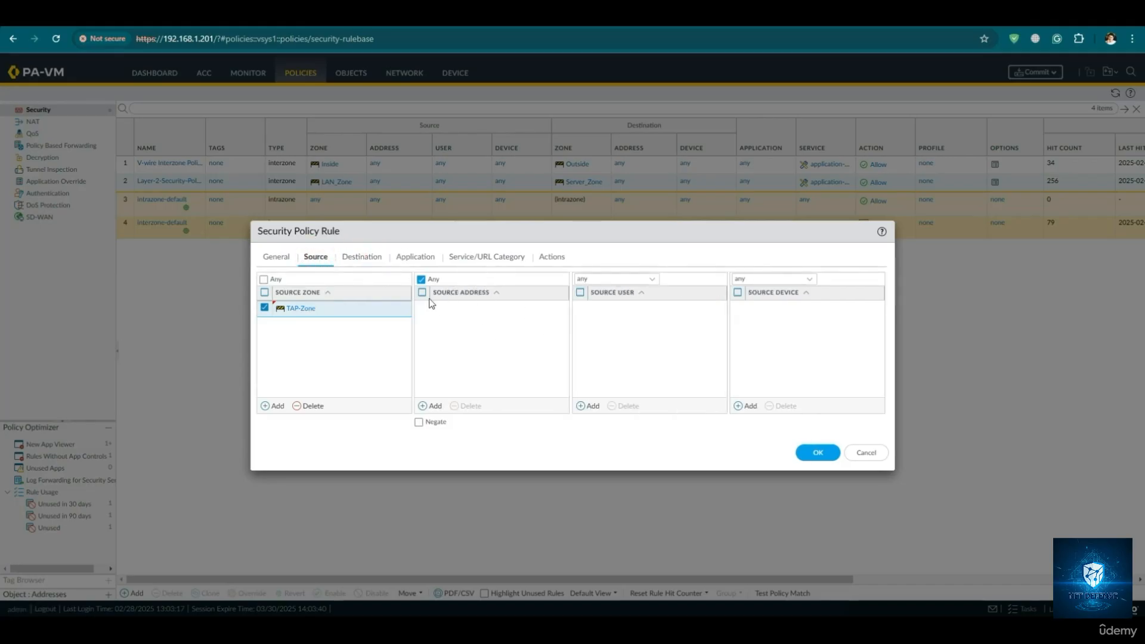
pyautogui.click(363, 257)
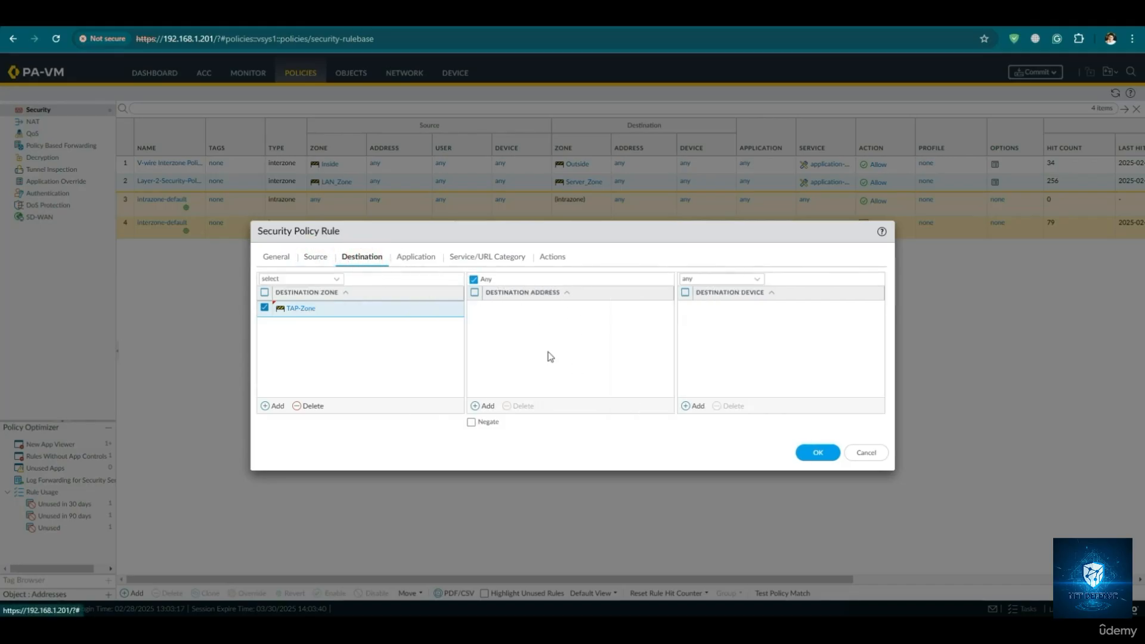
pyautogui.click(416, 259)
pyautogui.click(471, 261)
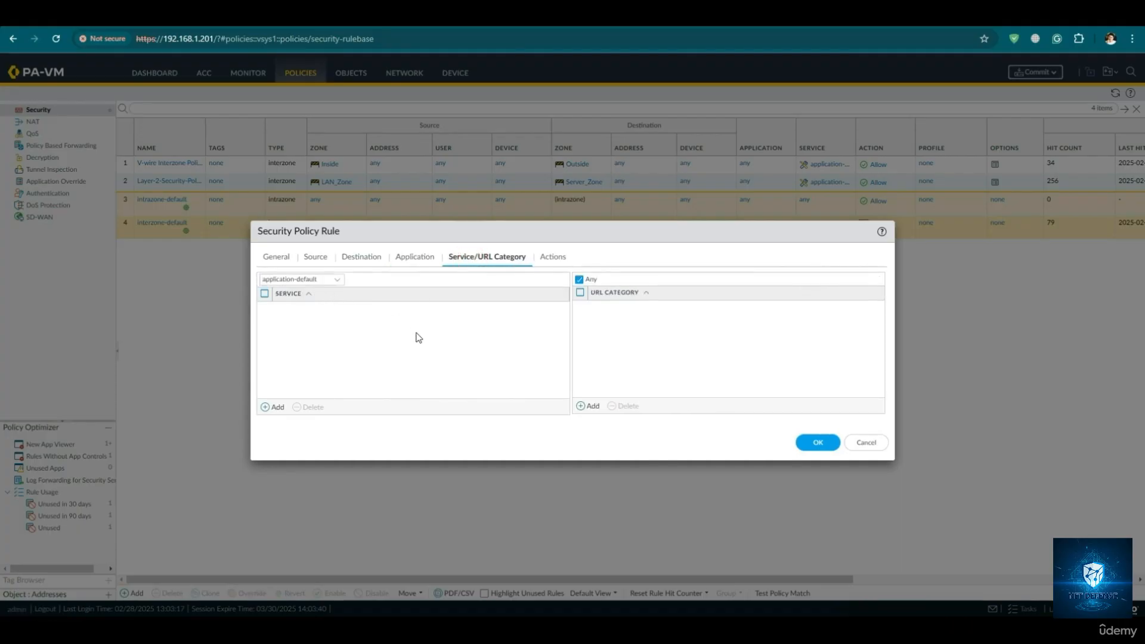
pyautogui.click(411, 258)
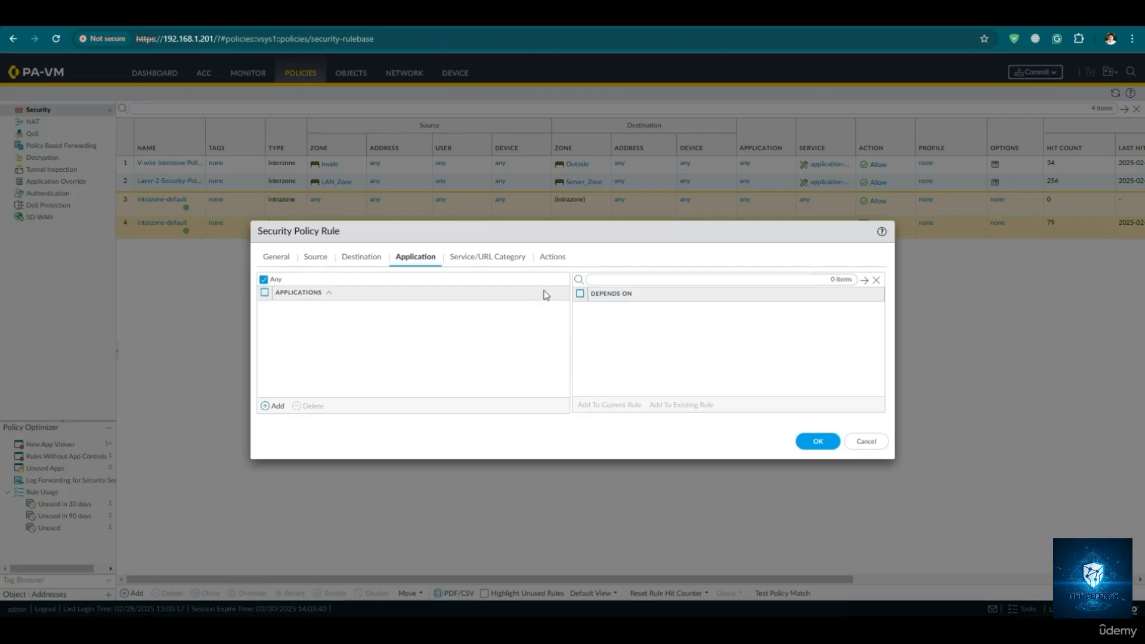
# - Enable logging at session start in the rule's actions, keeping the profile type at None, and save the rule
pyautogui.click(552, 257)
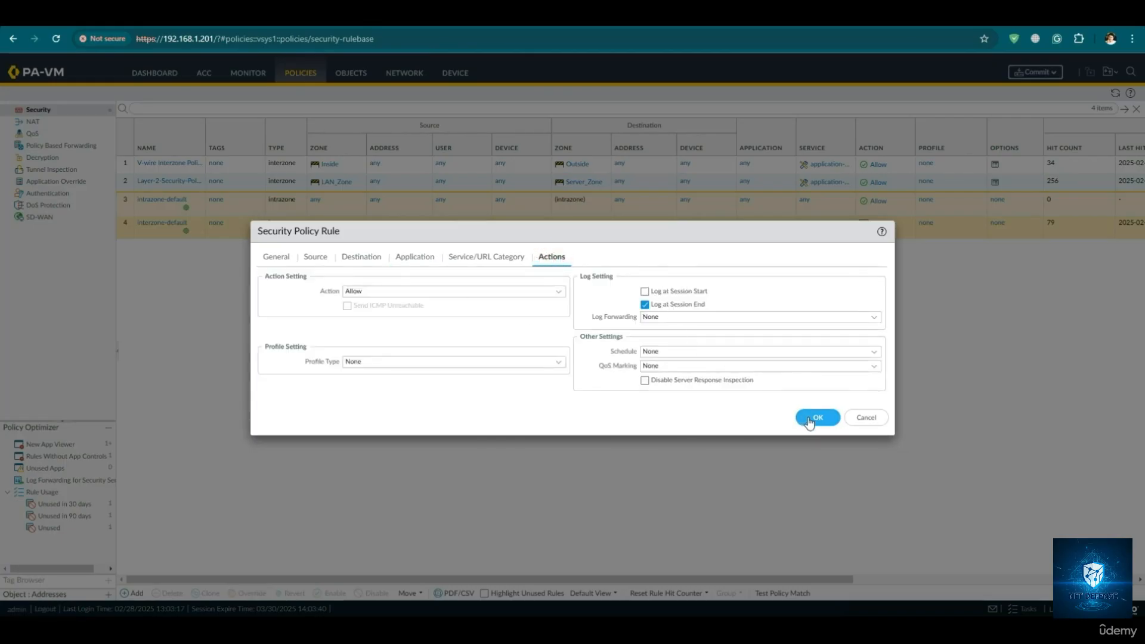
pyautogui.click(547, 360)
pyautogui.click(525, 328)
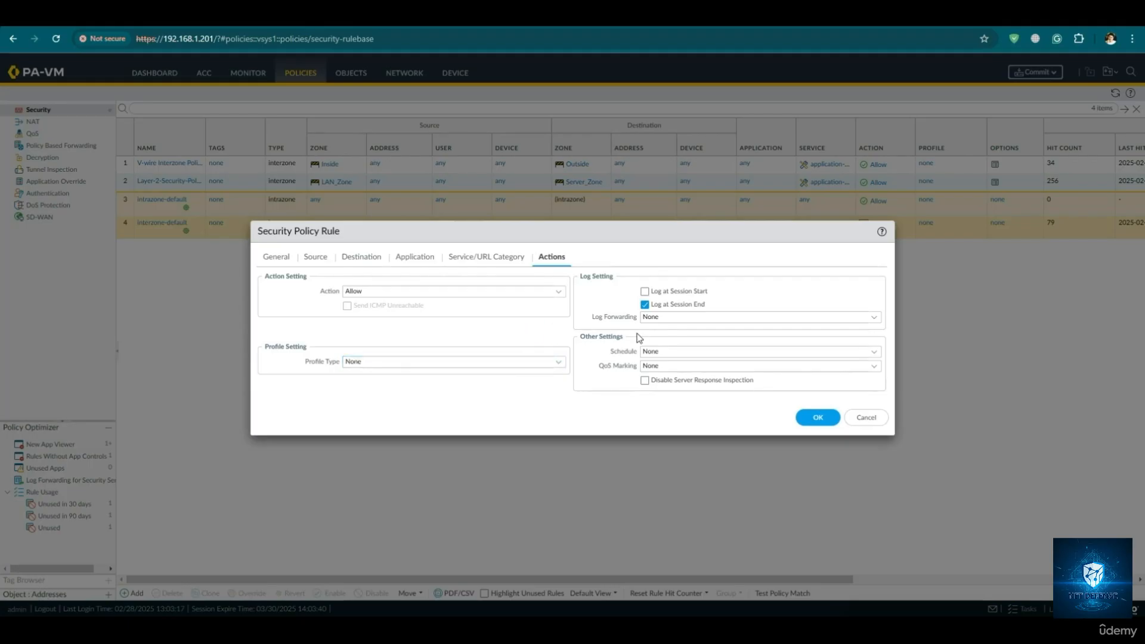
pyautogui.click(644, 292)
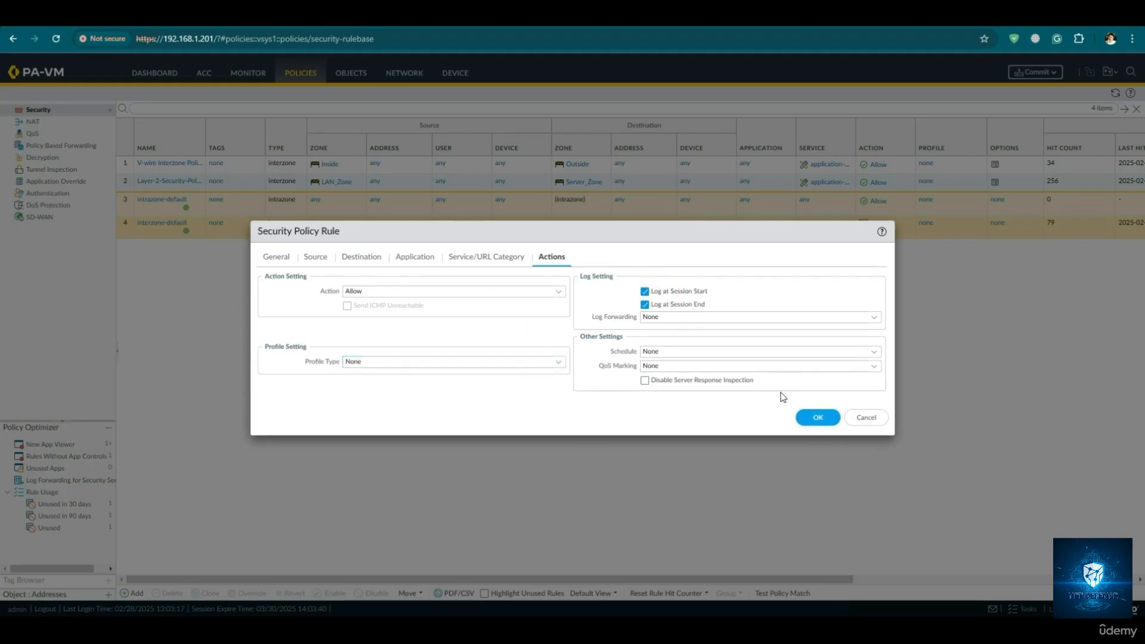
pyautogui.click(822, 418)
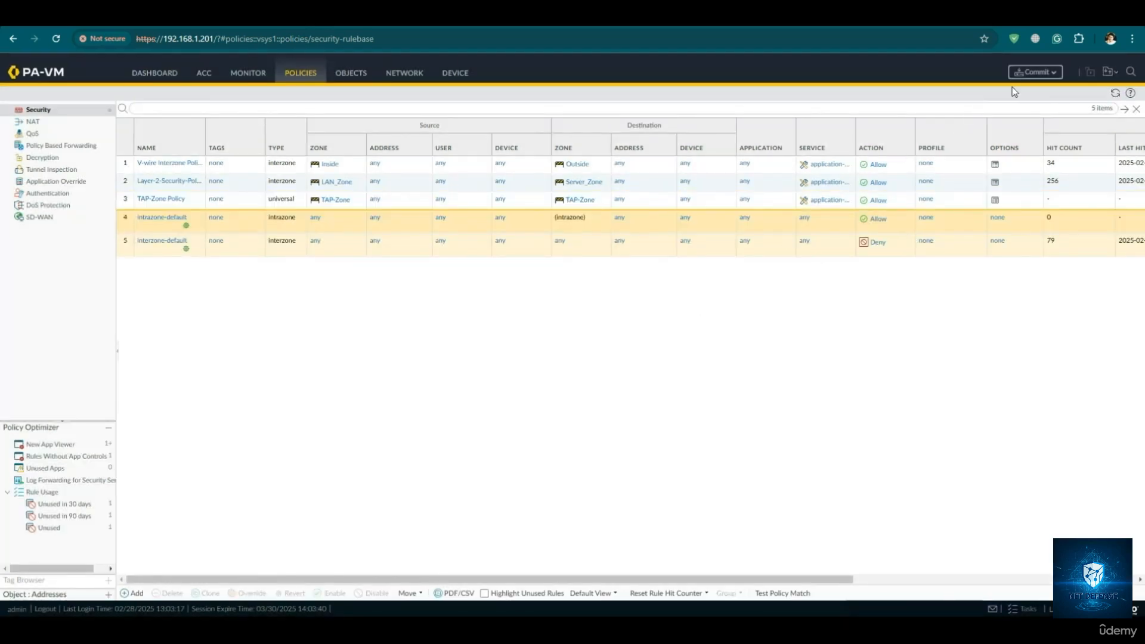
# - Commit the pending firewall changes, dismiss the commit status and open the session browser for monitoring
pyautogui.click(1036, 72)
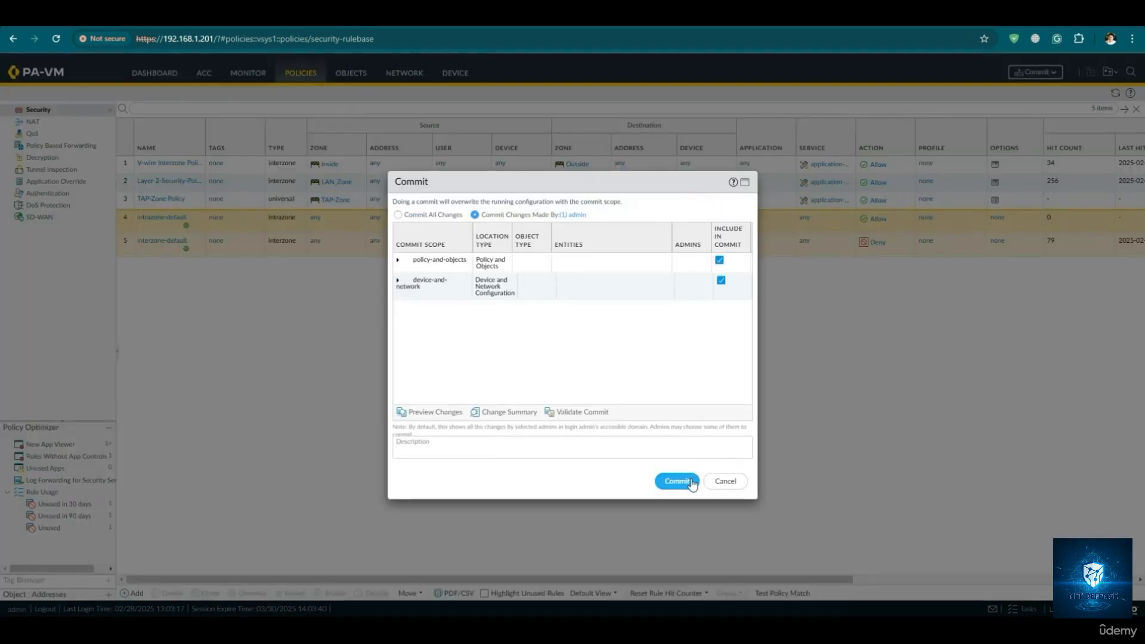
pyautogui.click(677, 481)
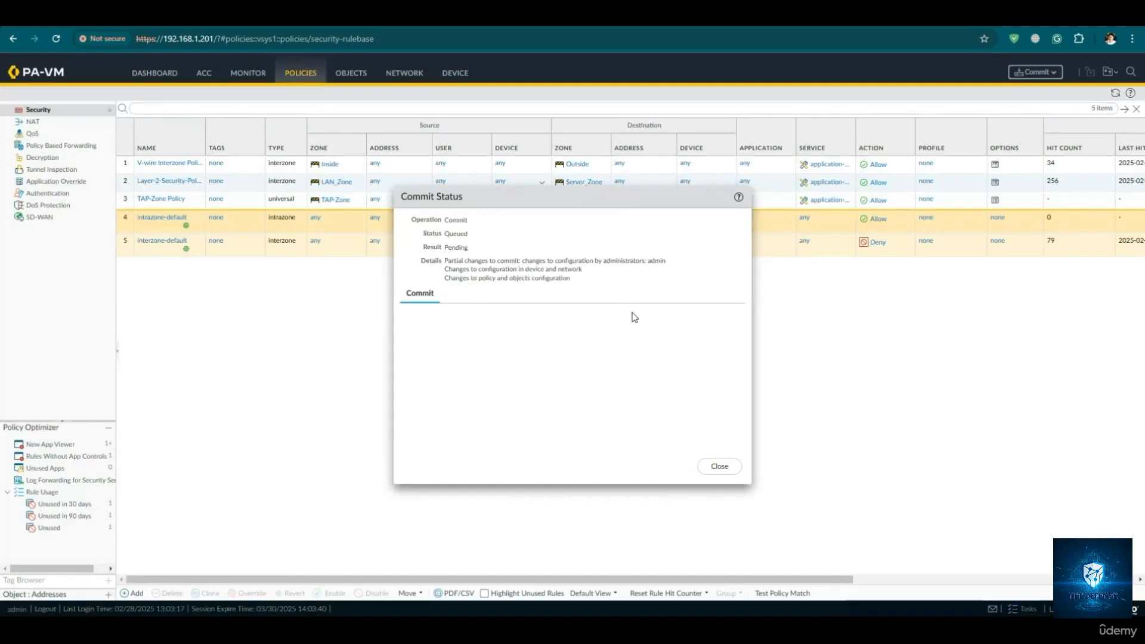
pyautogui.click(720, 467)
pyautogui.click(253, 80)
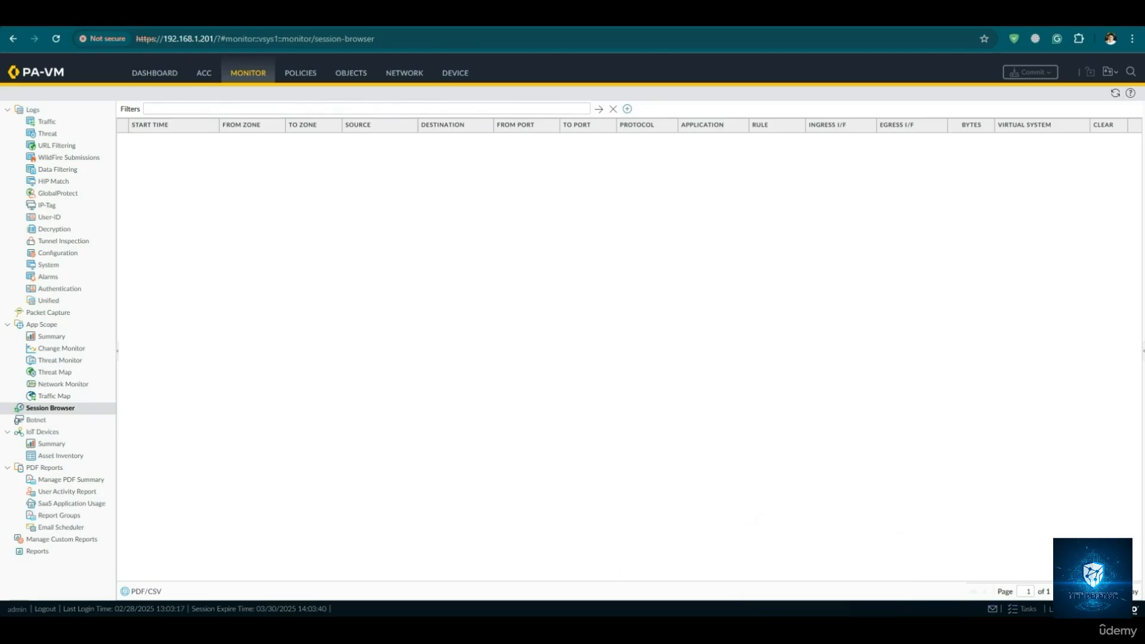
# - Switch to the PaloAlto QEMU console and run show jobs all repeatedly to check the commit job's progress
pyautogui.moveTo(797, 628)
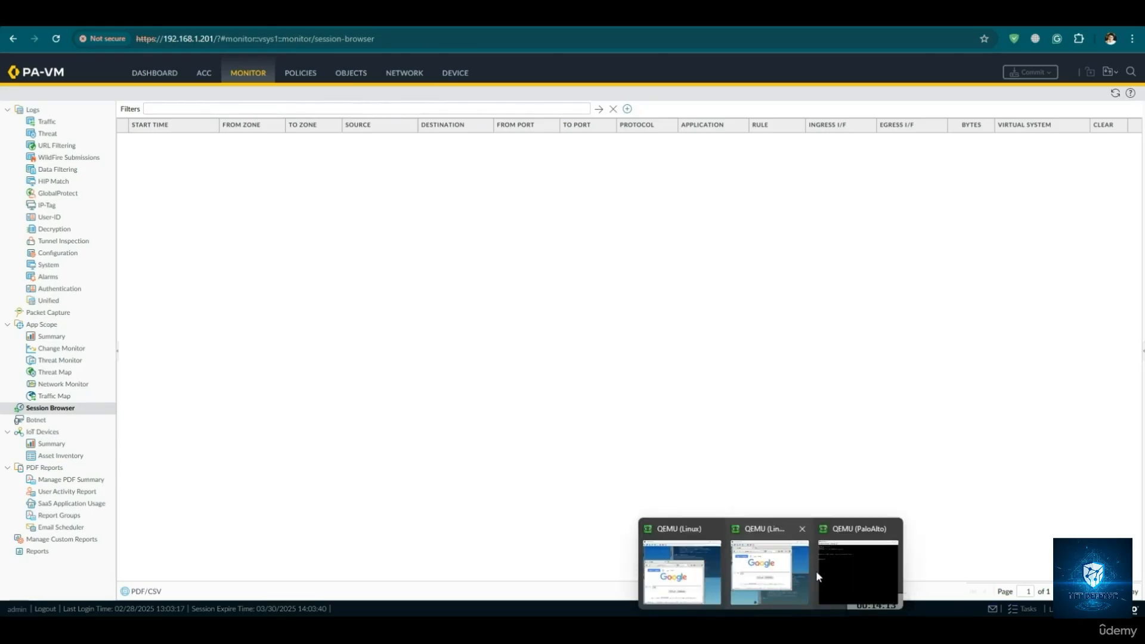
pyautogui.click(843, 544)
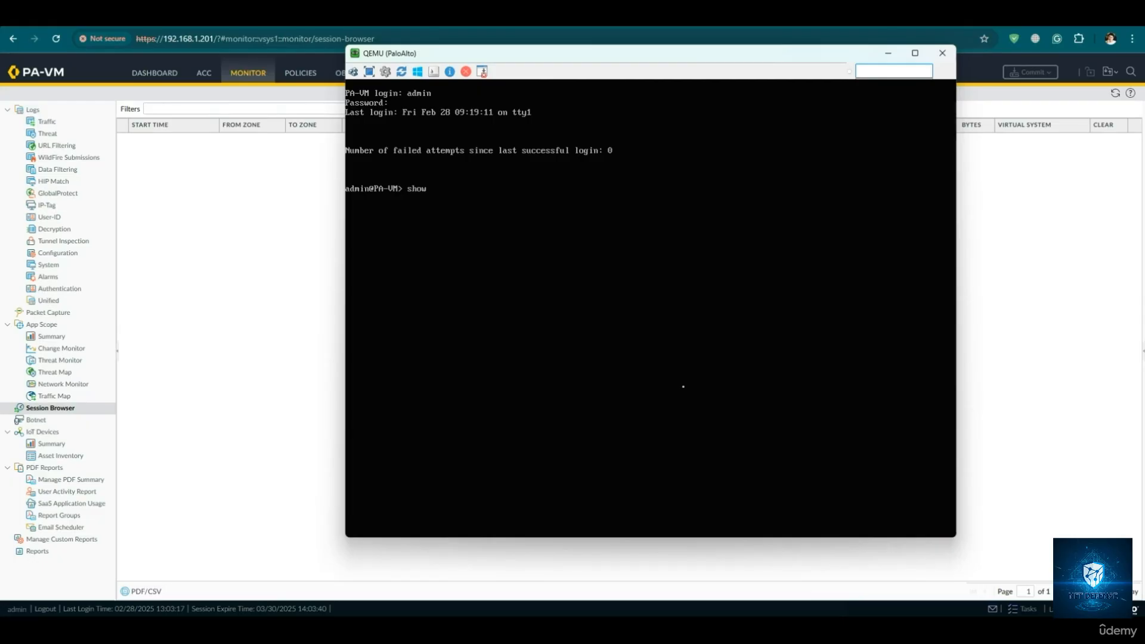
pyautogui.write('show jobs all')
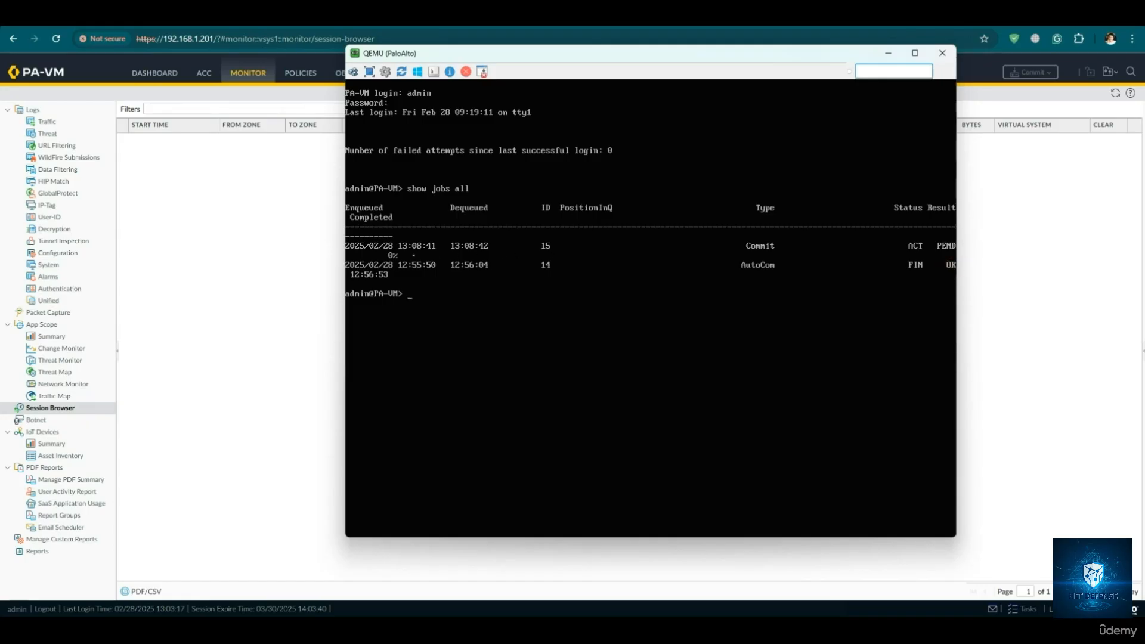
pyautogui.press('Up')
pyautogui.press('Return')
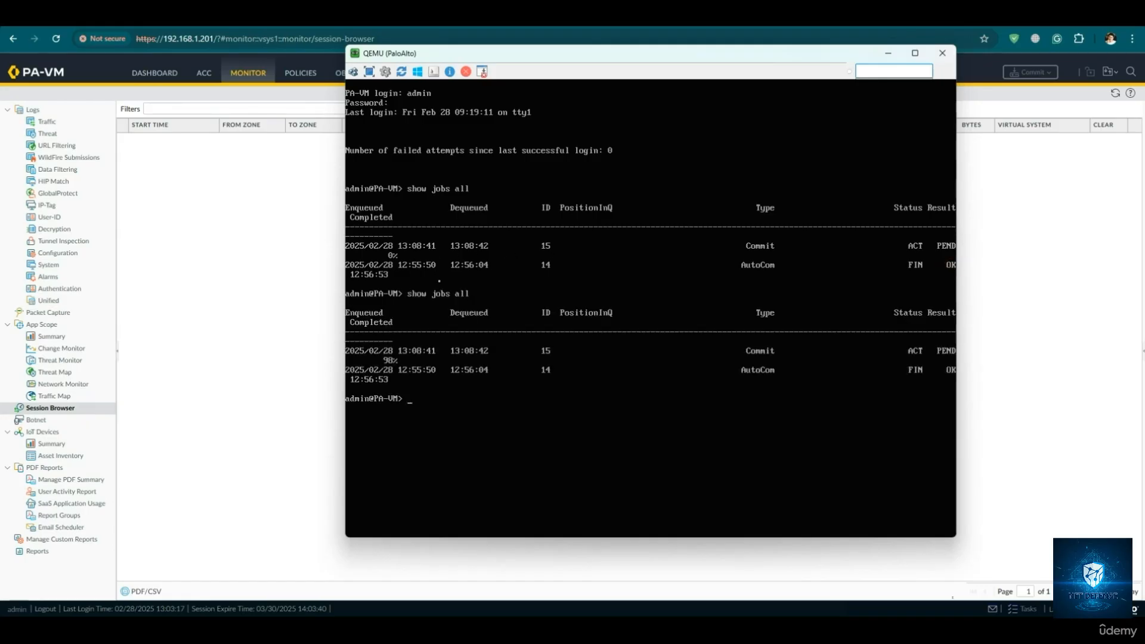
pyautogui.press('Return')
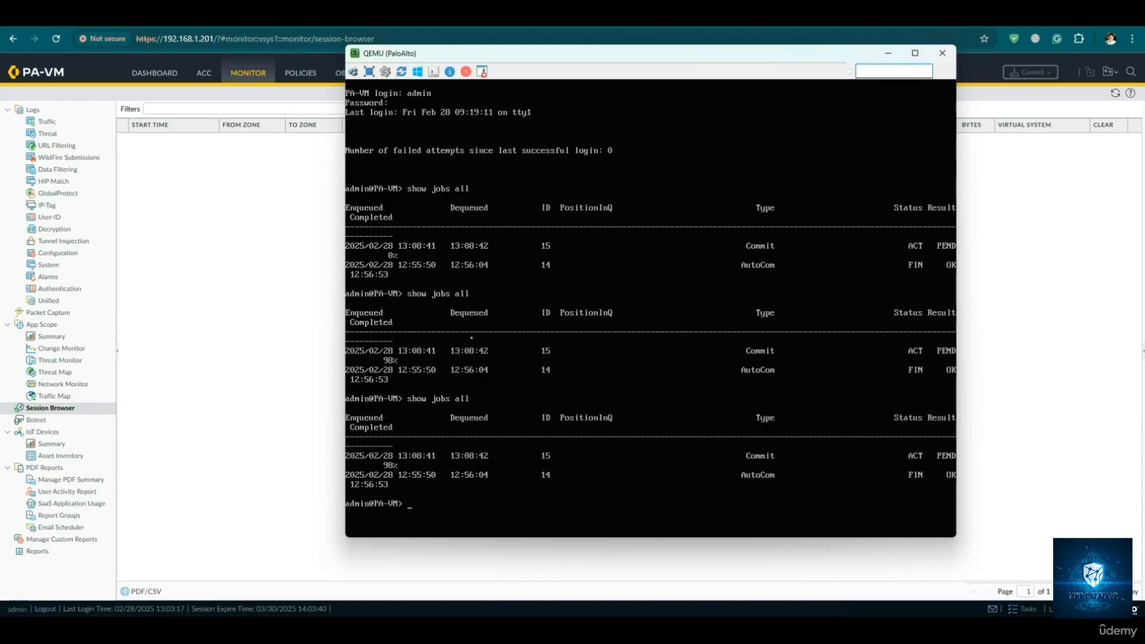
pyautogui.press('Up')
pyautogui.press('Return')
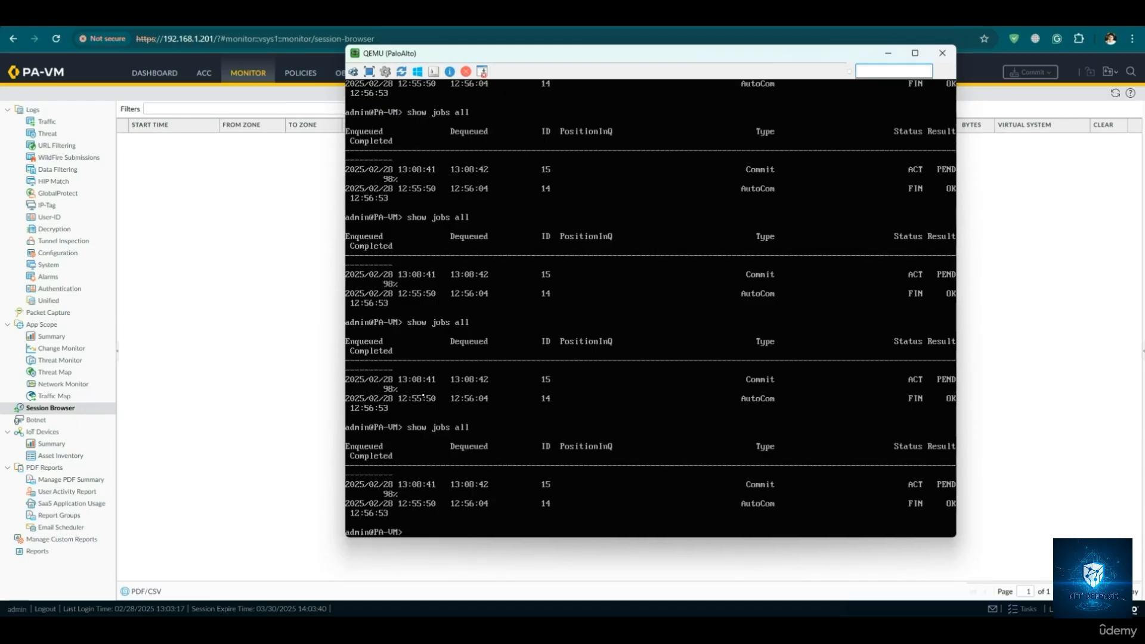
pyautogui.press('Return')
pyautogui.press('Up')
pyautogui.press('Return')
pyautogui.press('Return')
pyautogui.press('Up')
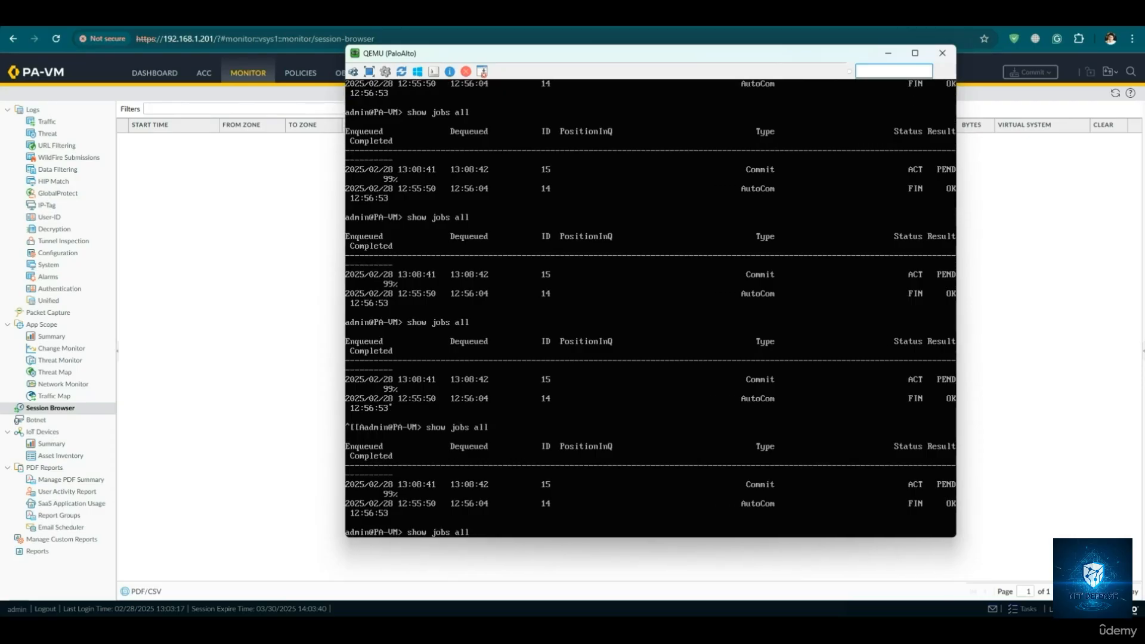
pyautogui.press('Return')
pyautogui.press('Up')
pyautogui.press('Return')
pyautogui.press('Up')
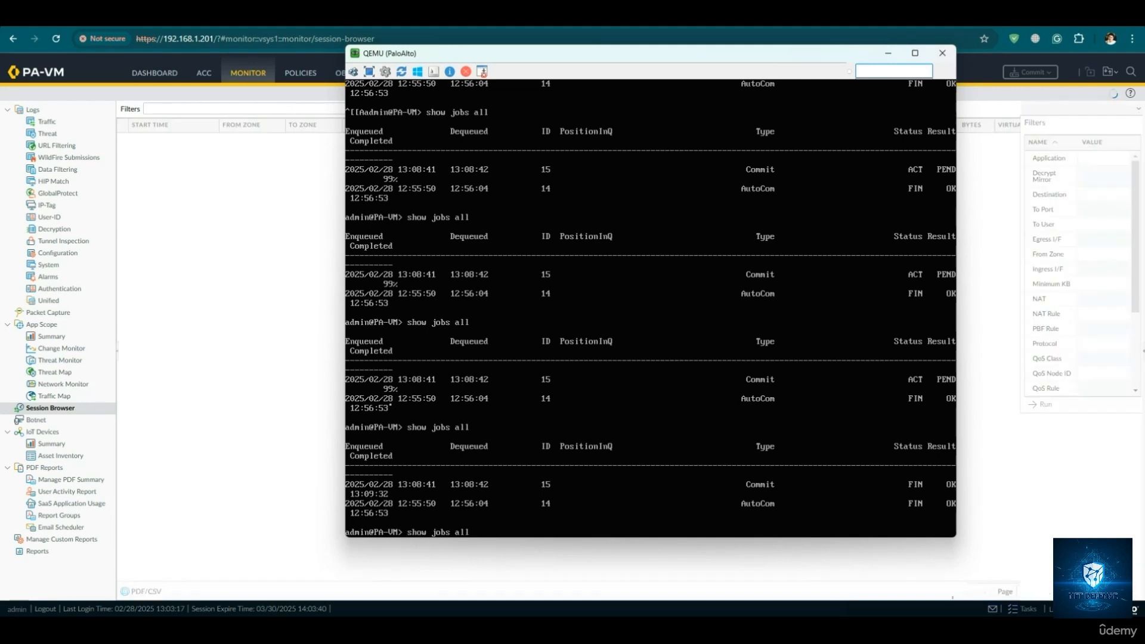
pyautogui.press('Return')
pyautogui.press('Up')
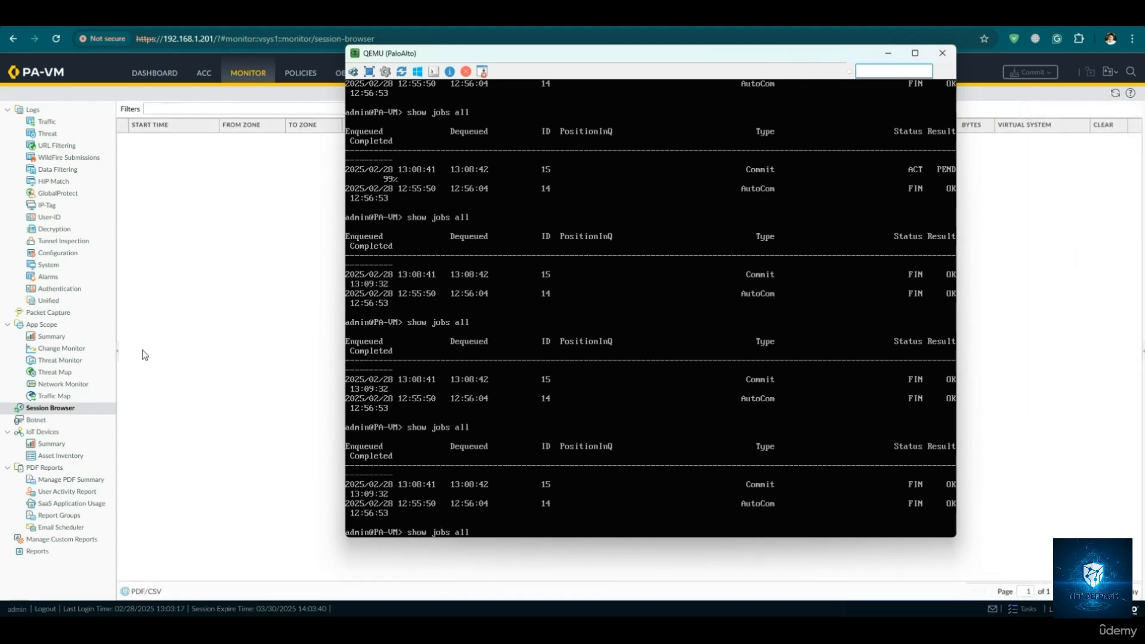
# - Switch to the first Linux QEMU client and search Google for youtubr to generate web traffic
pyautogui.click(181, 350)
pyautogui.moveTo(769, 614)
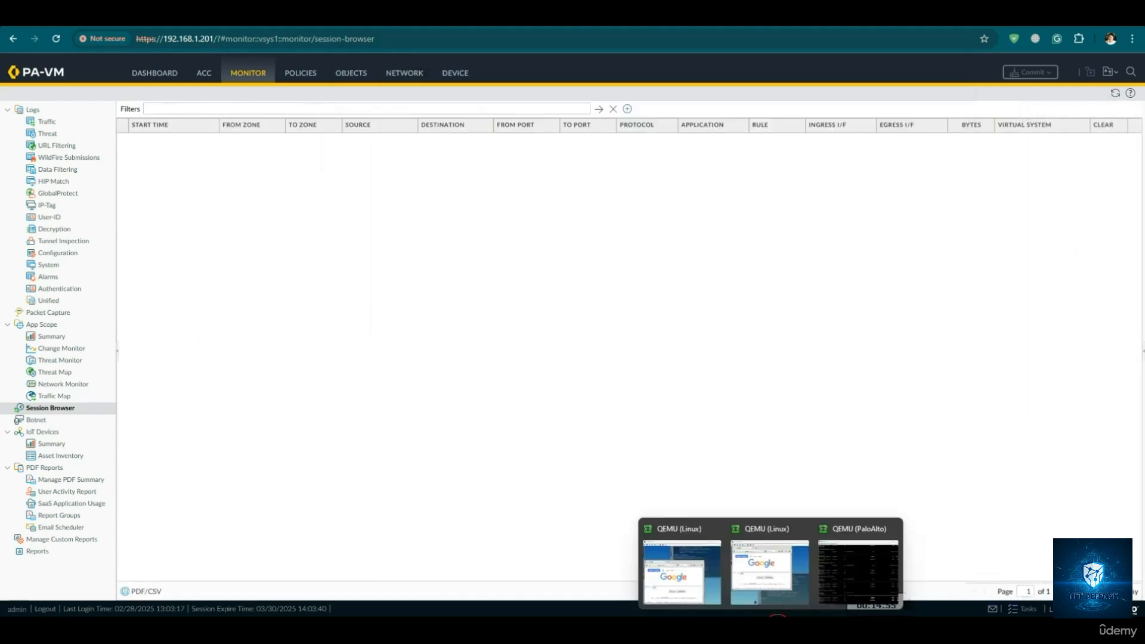
pyautogui.click(681, 560)
pyautogui.click(588, 394)
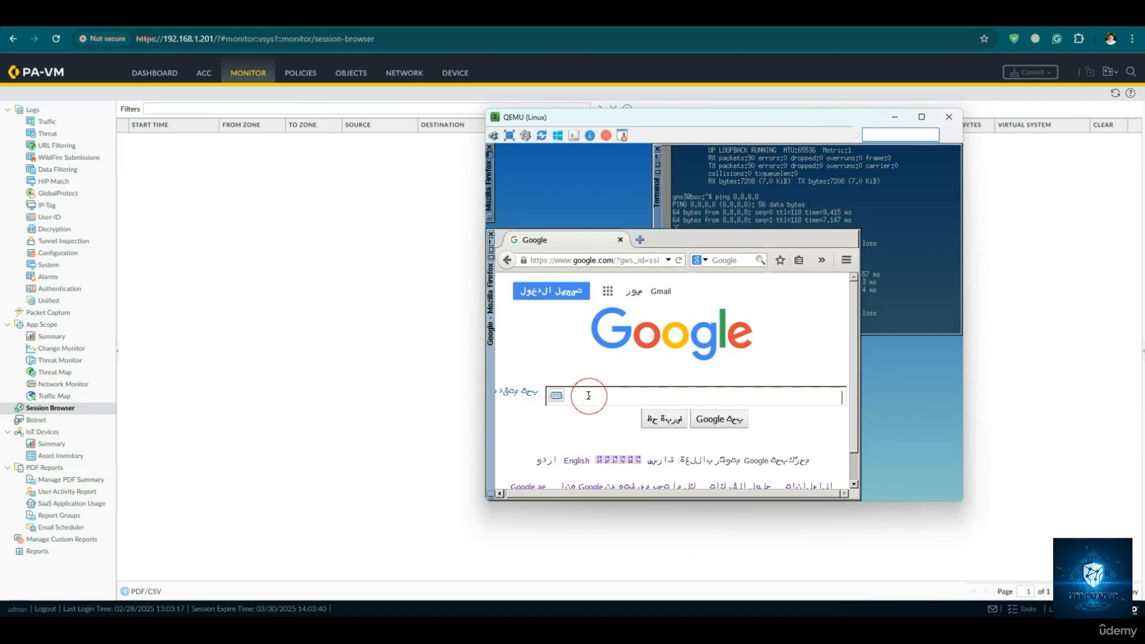
pyautogui.write('youtubr')
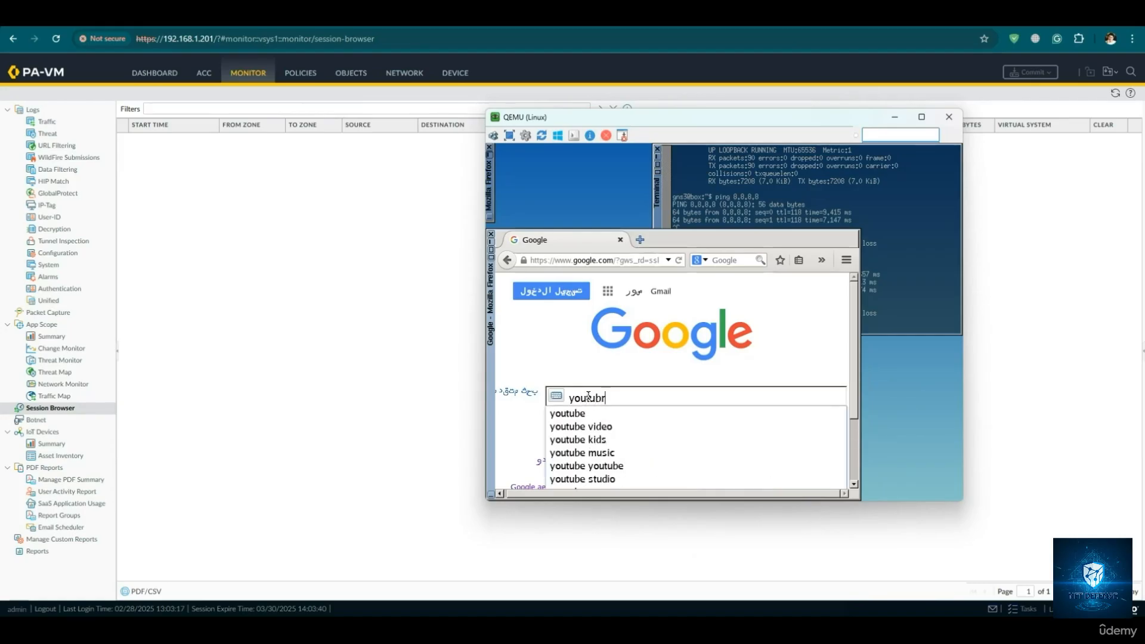
pyautogui.press('Return')
# - Switch to the second Linux QEMU client, search Google for youtubr and open the YouTube site from the results
pyautogui.moveTo(745, 616)
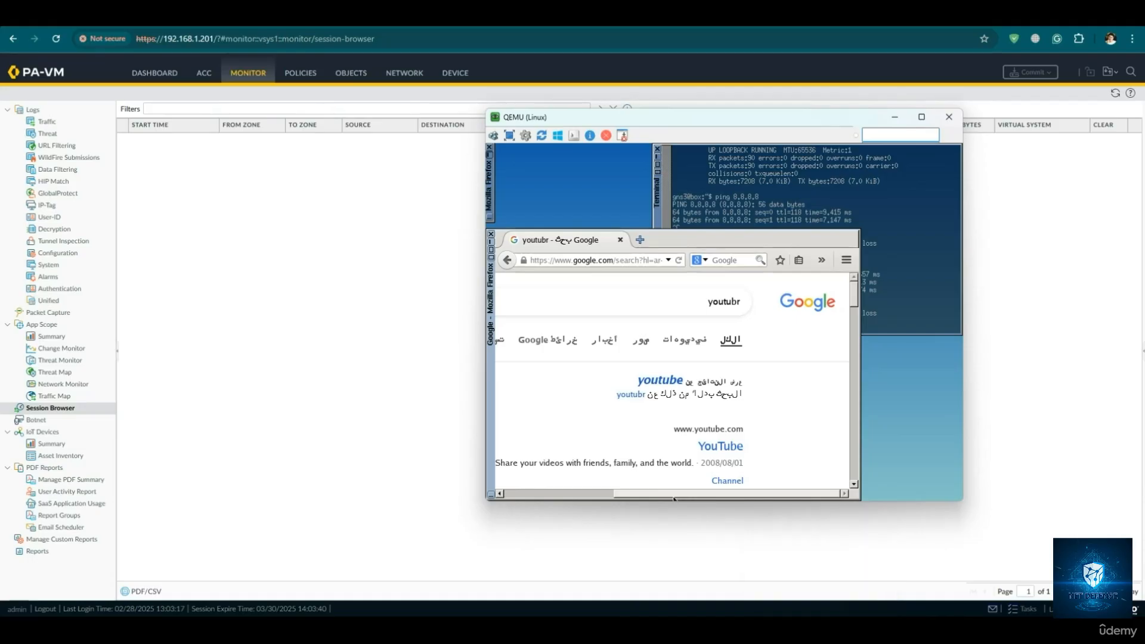
pyautogui.click(778, 584)
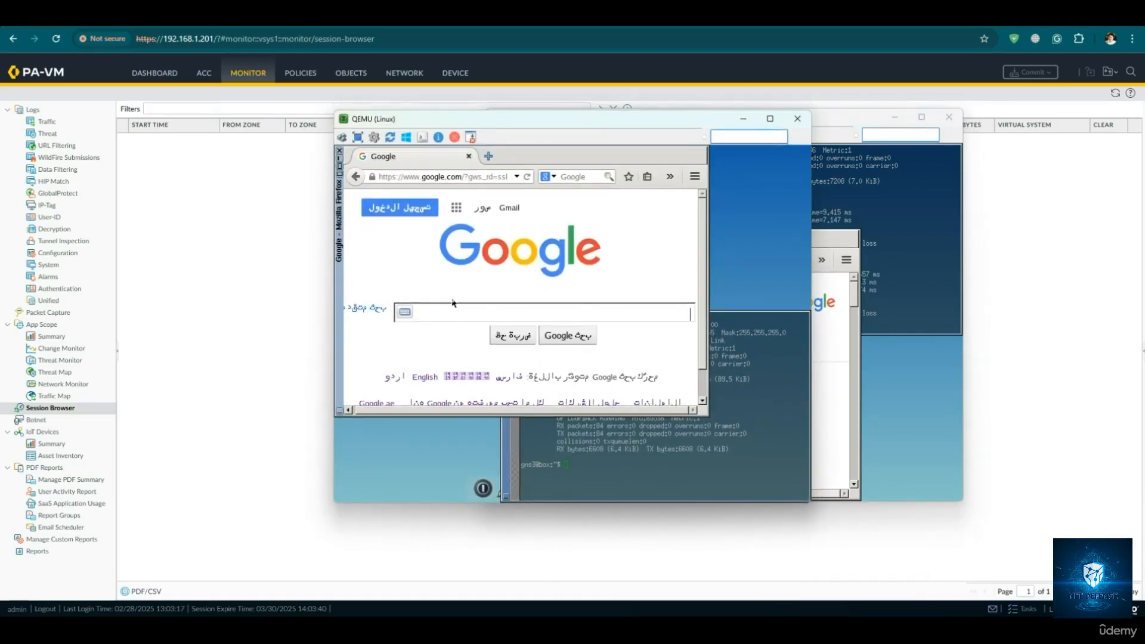
pyautogui.write('you')
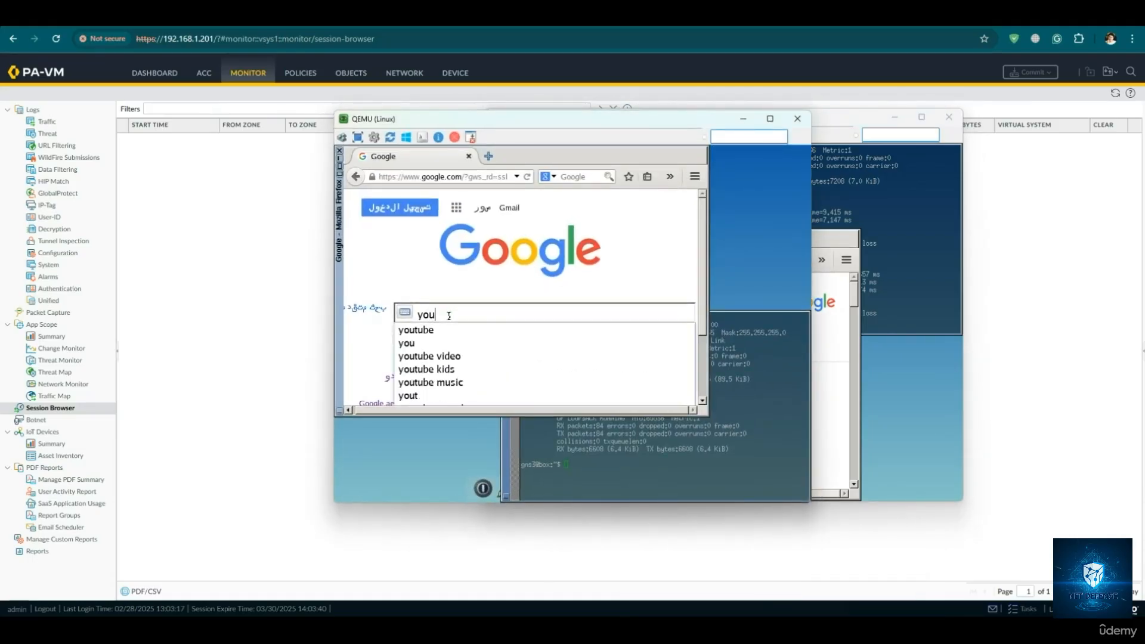
pyautogui.write('tubr')
pyautogui.press('Return')
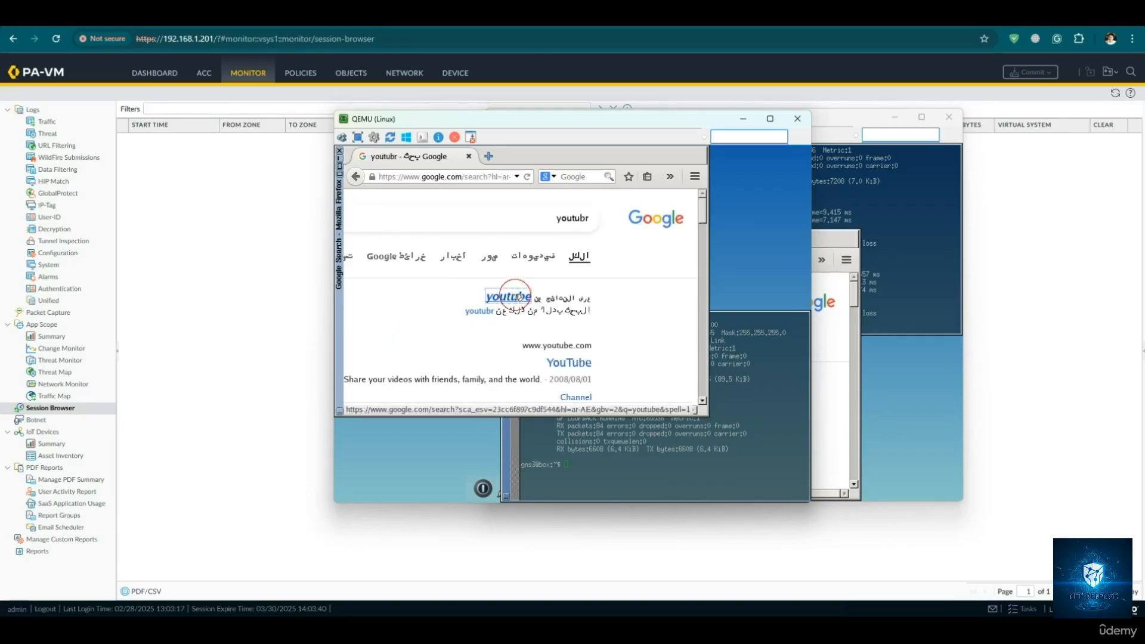
pyautogui.click(573, 318)
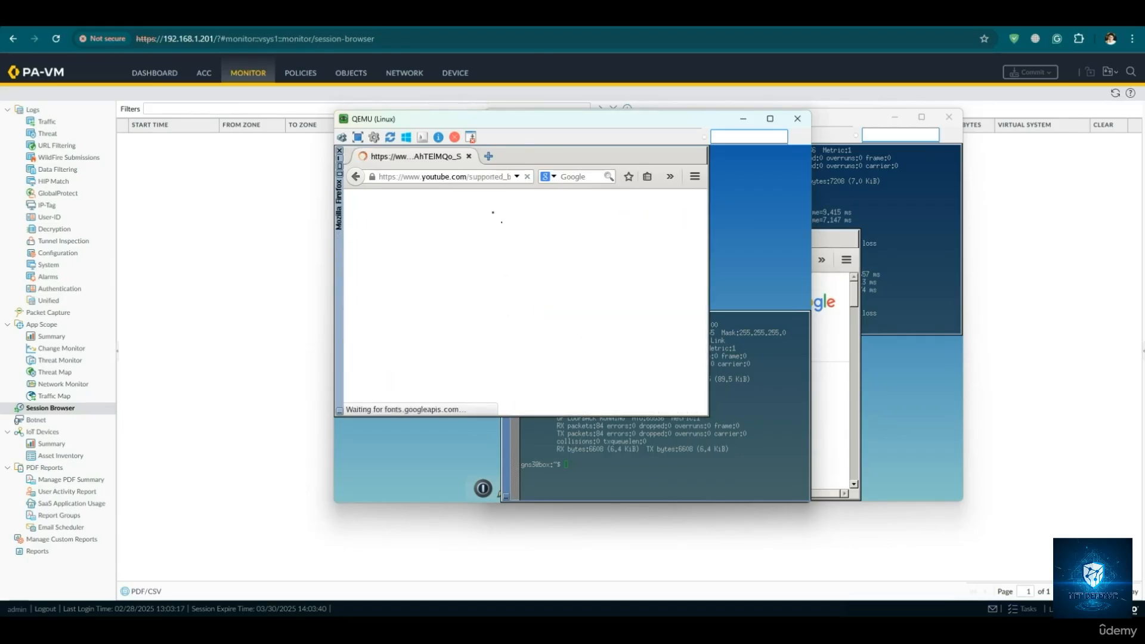
# - Switch back to the first Linux QEMU client, search Google for facebook and open the Facebook login page result
pyautogui.moveTo(792, 593)
pyautogui.click(707, 586)
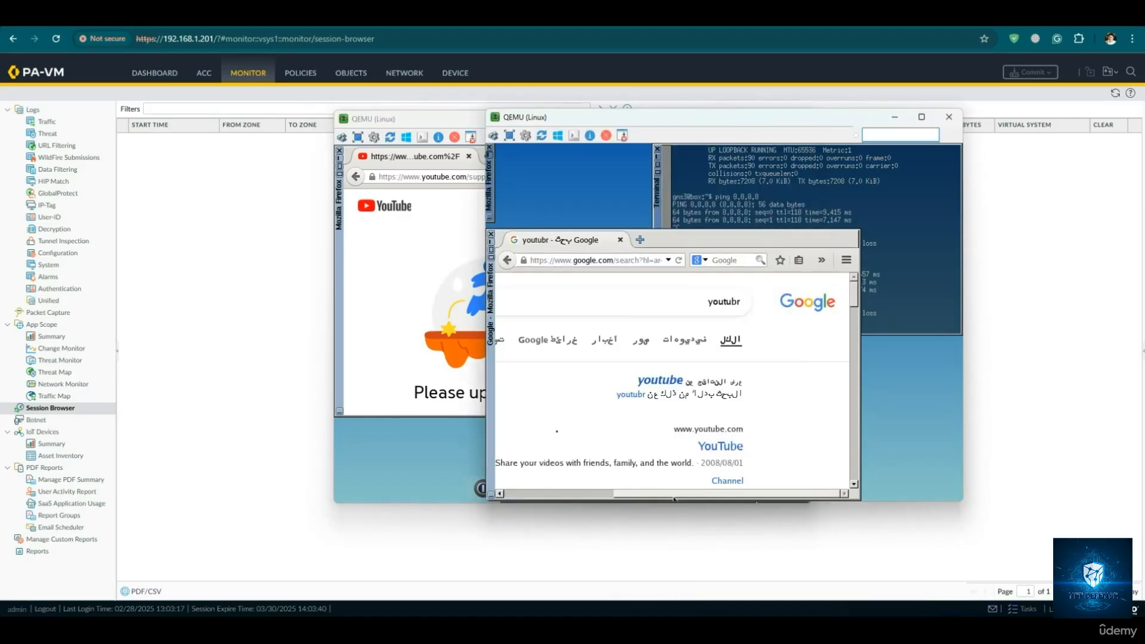
pyautogui.moveTo(593, 305); pyautogui.dragTo(774, 316)
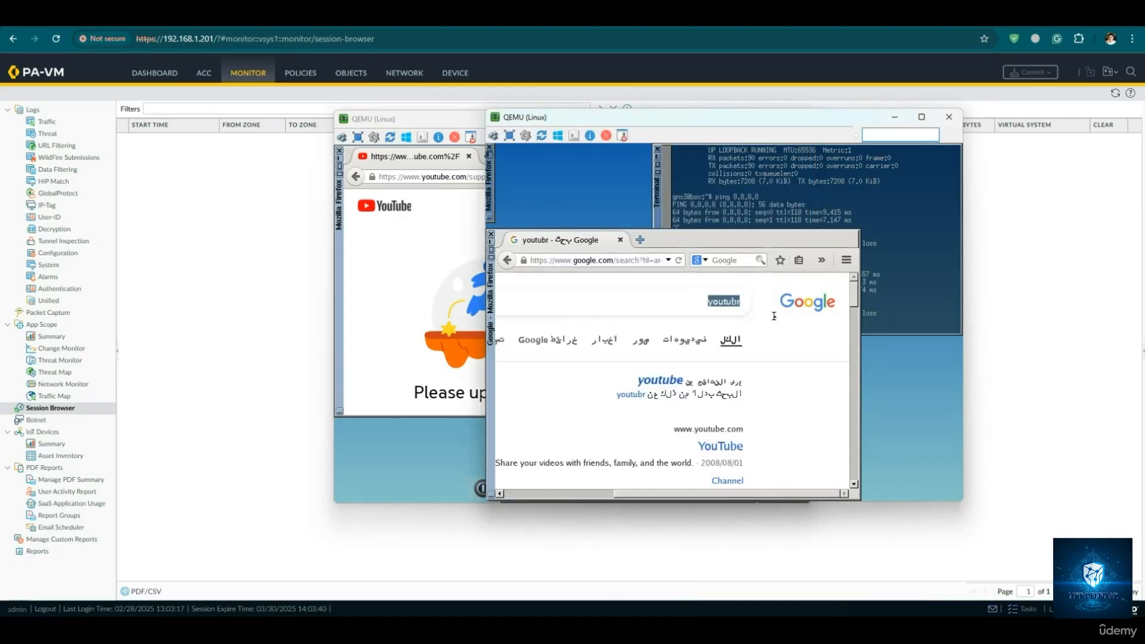
pyautogui.write('facebook')
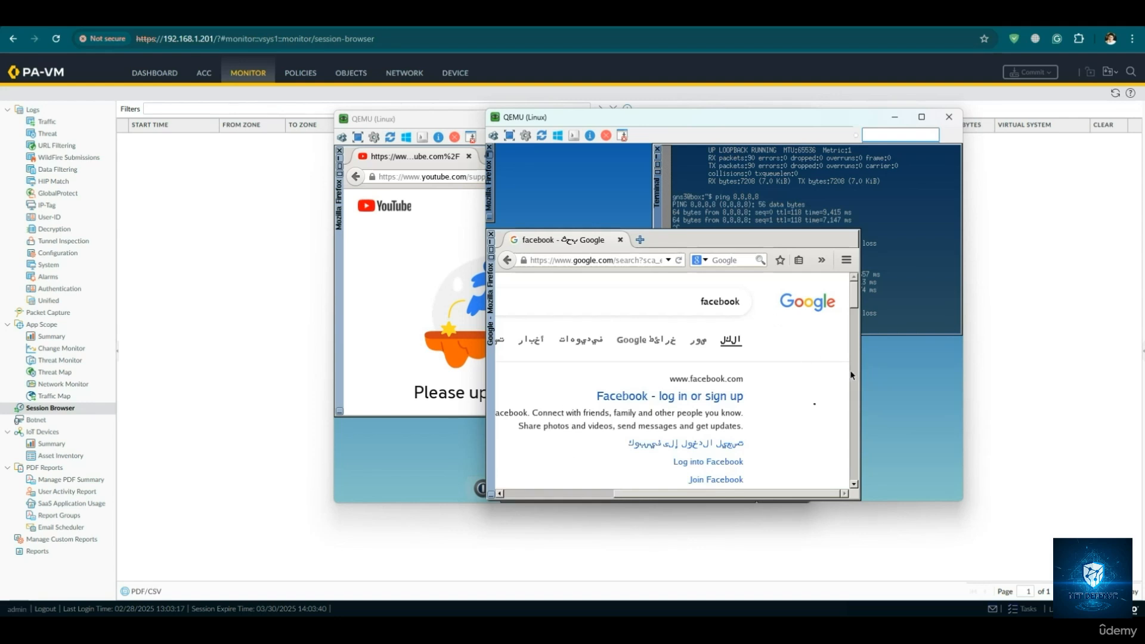
pyautogui.click(713, 396)
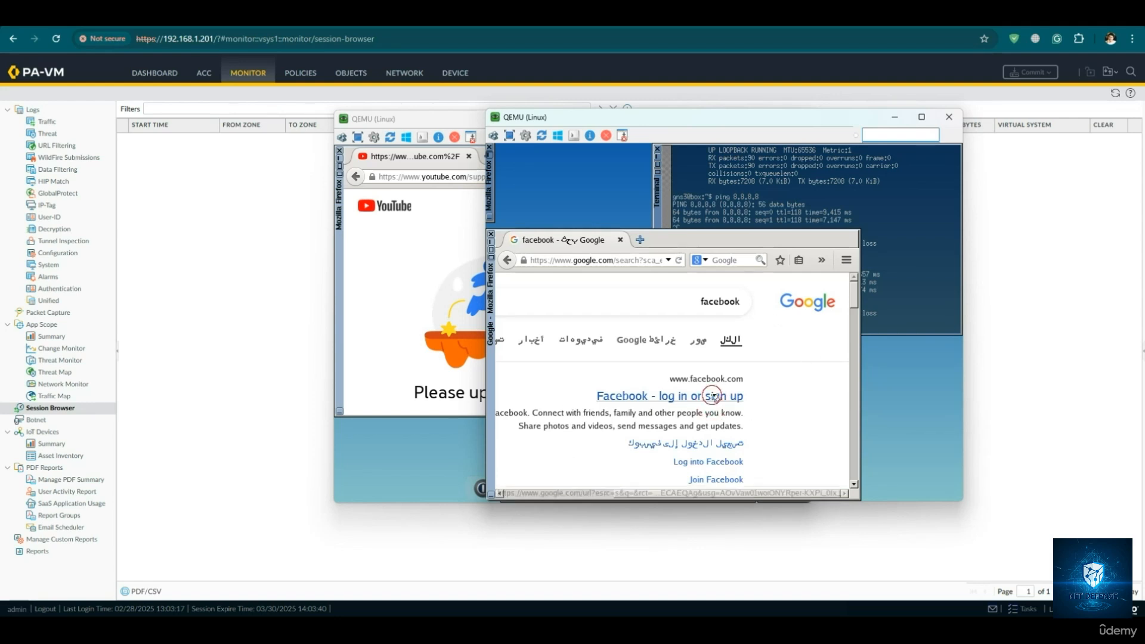
pyautogui.click(880, 311)
pyautogui.press('Up')
pyautogui.press('Return')
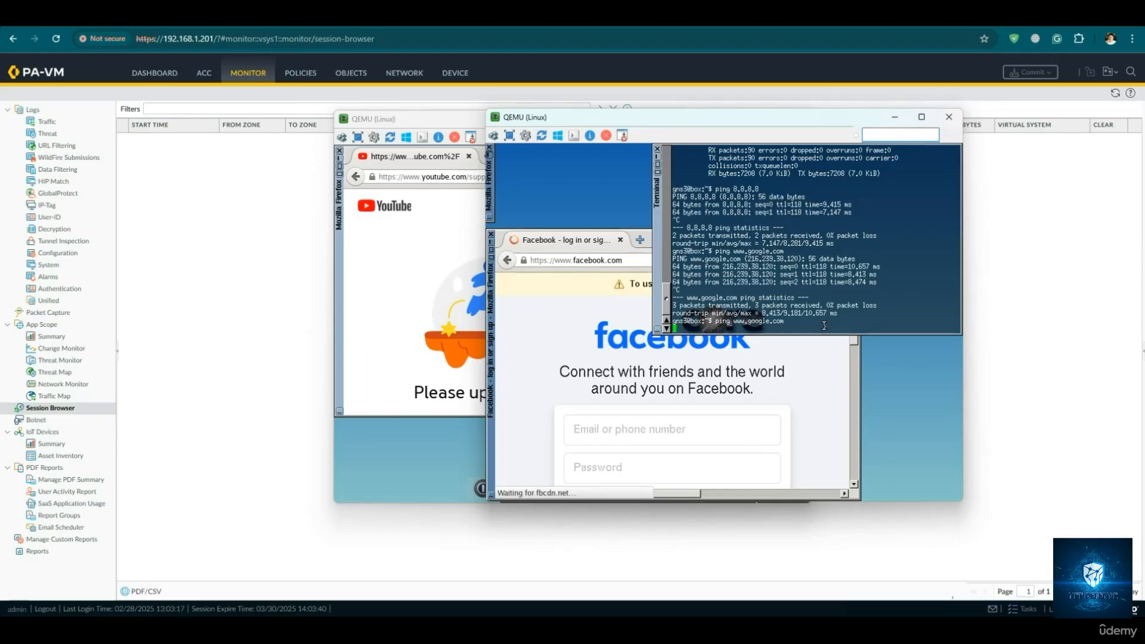
# - Switch to the second Linux QEMU client and run ping 8.8.8.8 in its terminal
pyautogui.moveTo(769, 609)
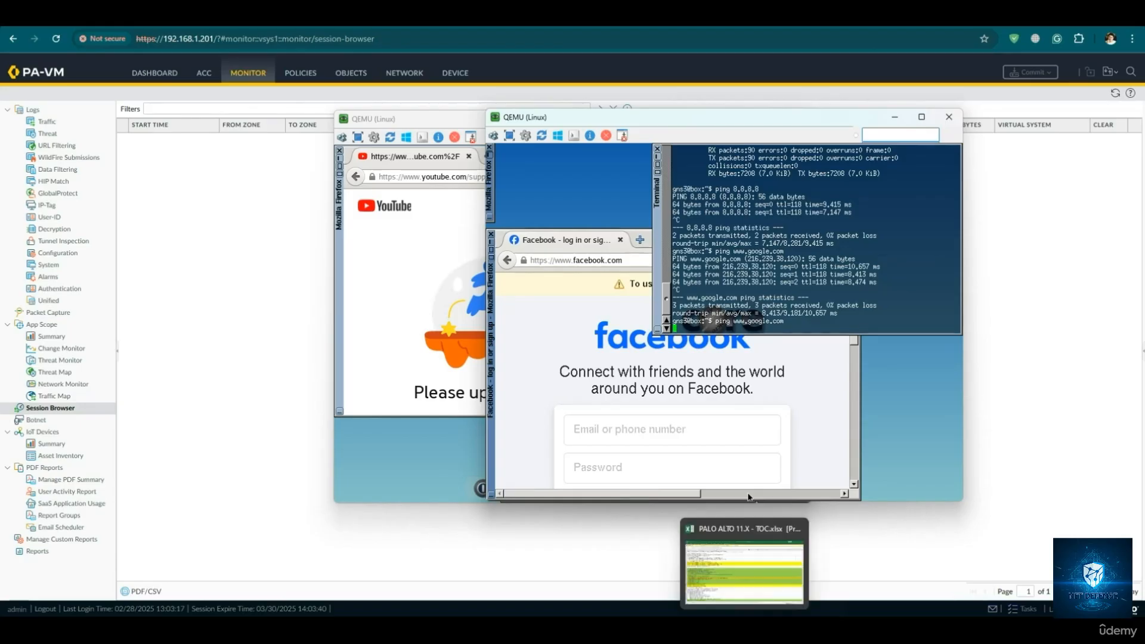
pyautogui.click(701, 567)
pyautogui.click(832, 572)
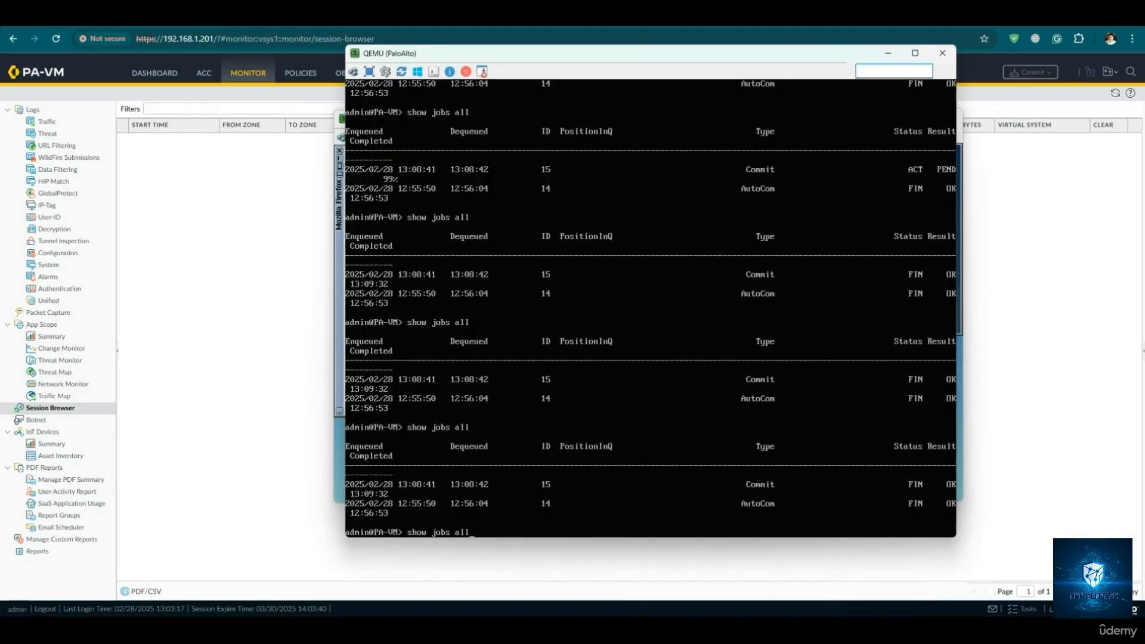
pyautogui.click(769, 566)
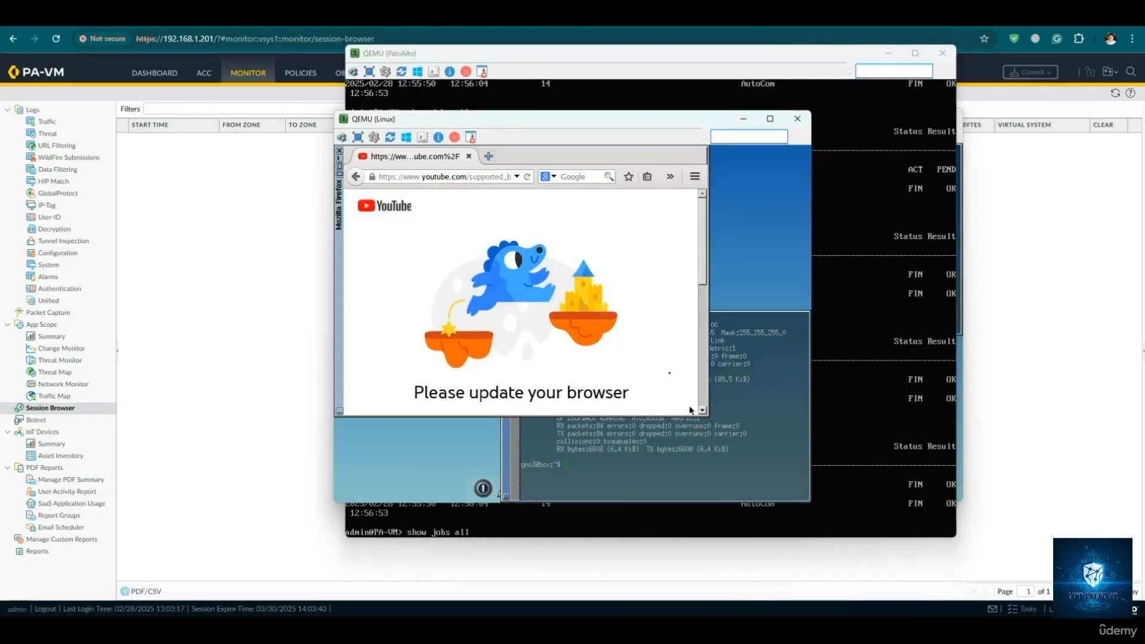
pyautogui.click(676, 468)
pyautogui.press('Up')
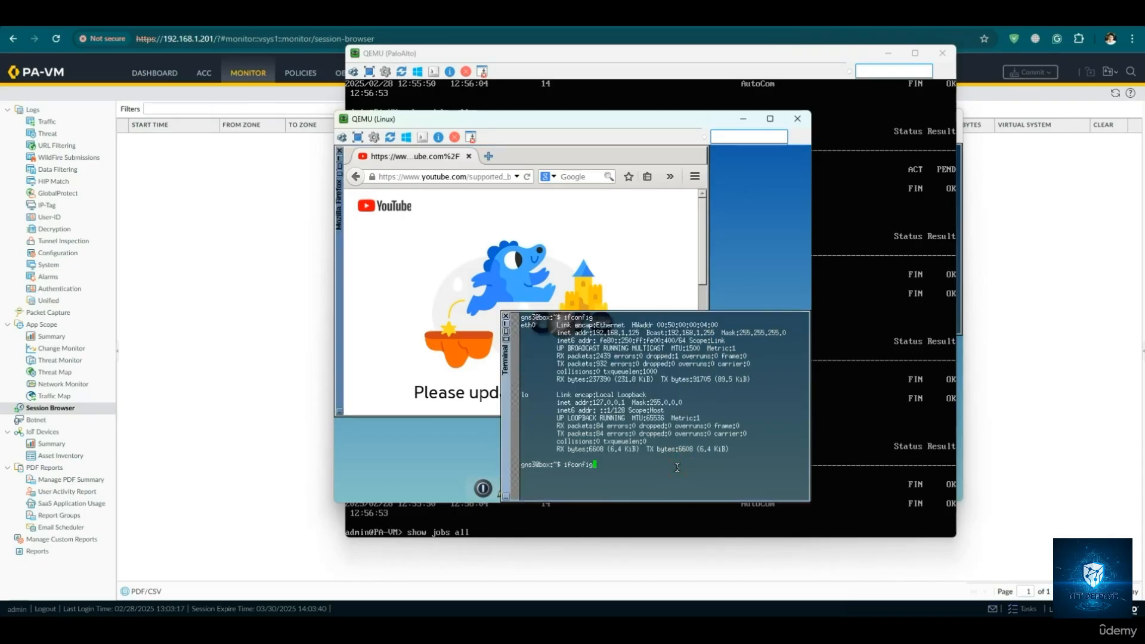
pyautogui.press('BackSpace')
pyautogui.press('BackSpace')
pyautogui.press('BackSpace')
pyautogui.press('BackSpace')
pyautogui.press('BackSpace')
pyautogui.press('BackSpace')
pyautogui.press('BackSpace')
pyautogui.write('ping')
pyautogui.press('BackSpace')
pyautogui.press('BackSpace')
pyautogui.press('BackSpace')
pyautogui.write('.8.8.8')
pyautogui.press('Return')
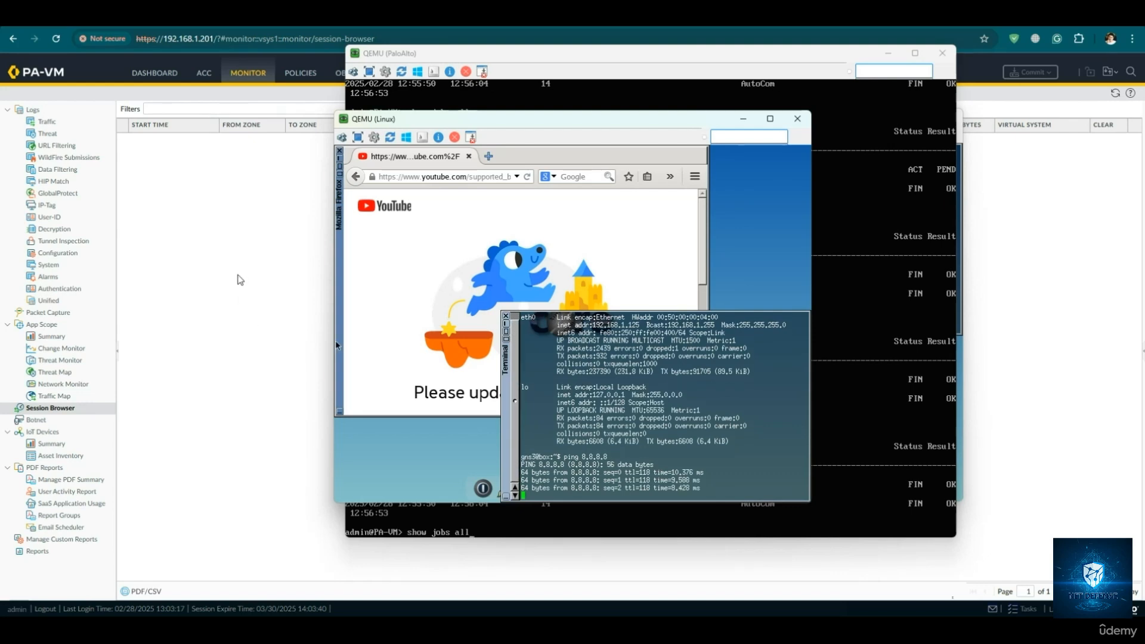
# - Review the clients' traffic in the firewall's traffic log and session browser, comparing it with the lab topology
pyautogui.click(48, 121)
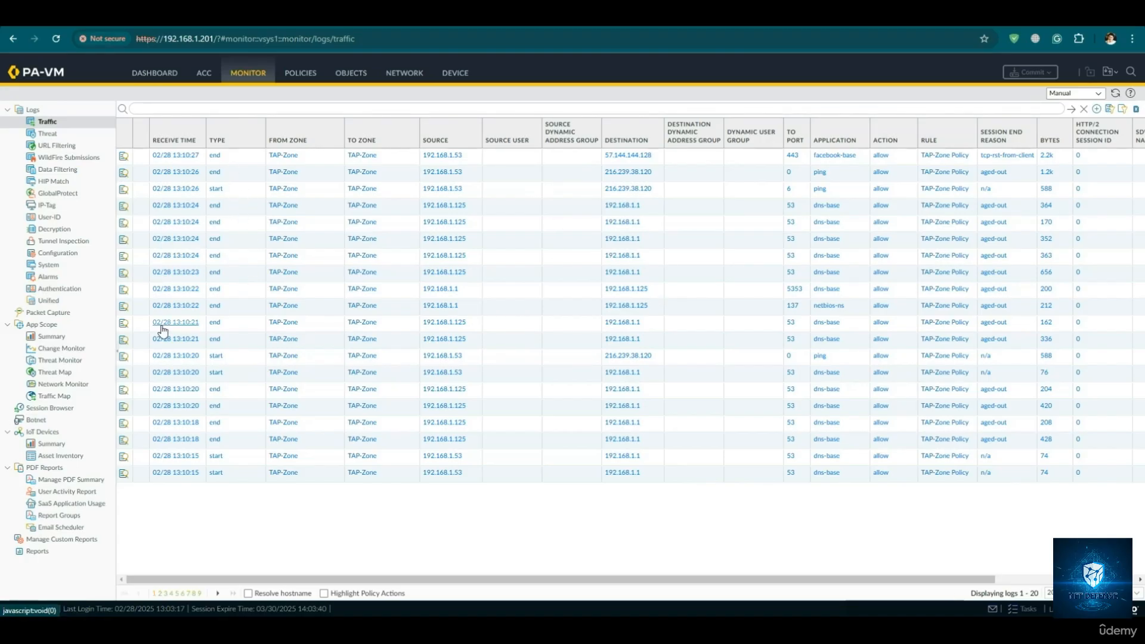
pyautogui.click(53, 408)
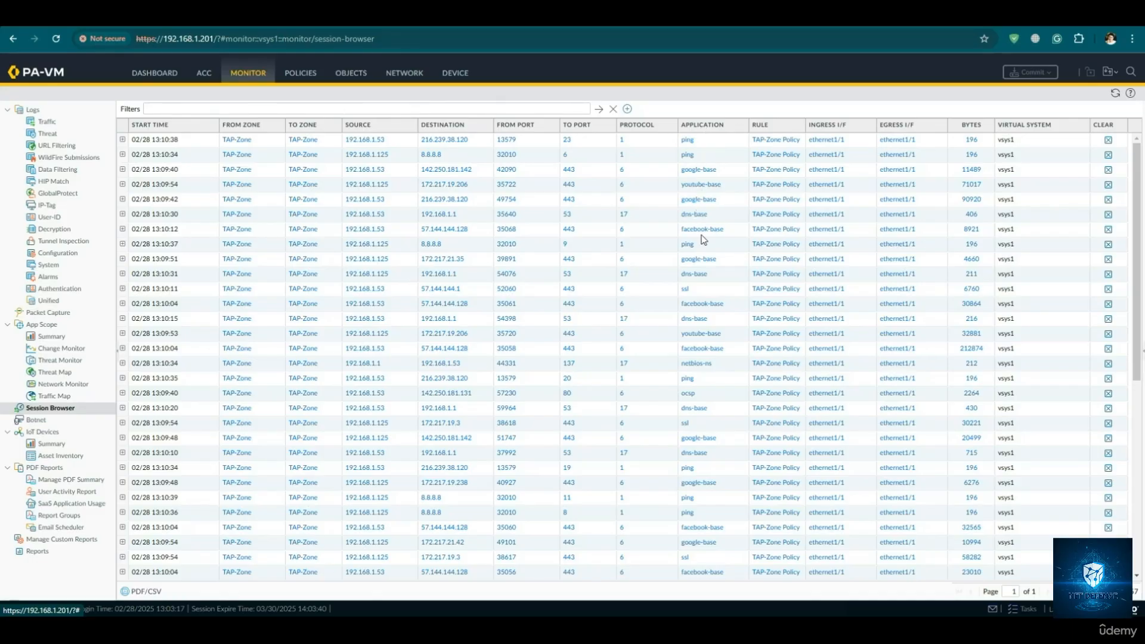
pyautogui.click(352, 26)
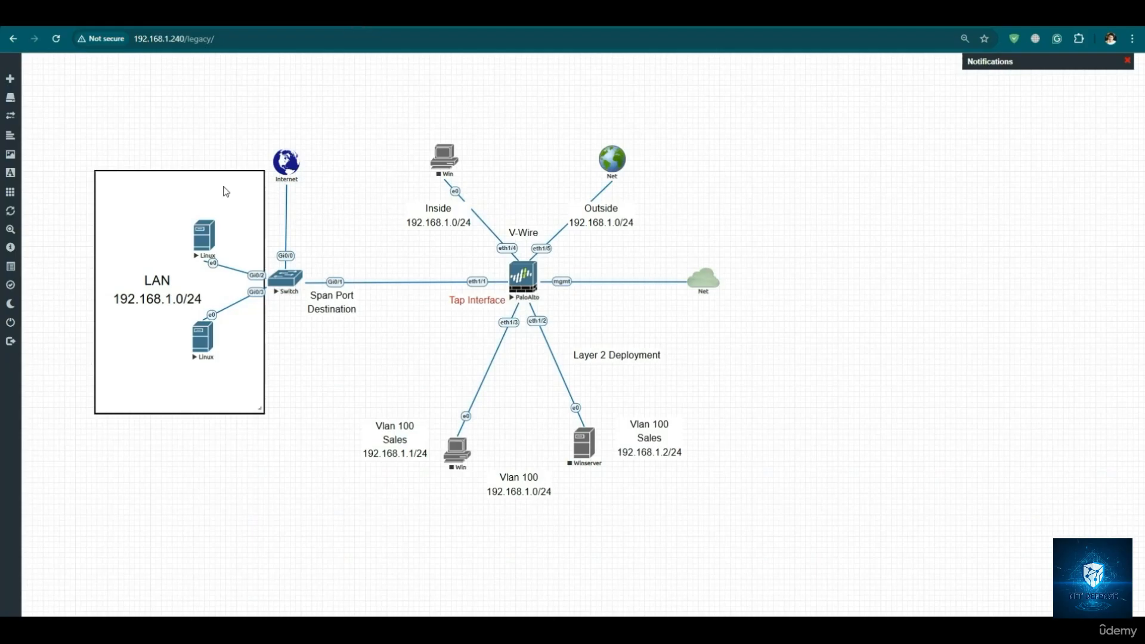
pyautogui.click(581, 26)
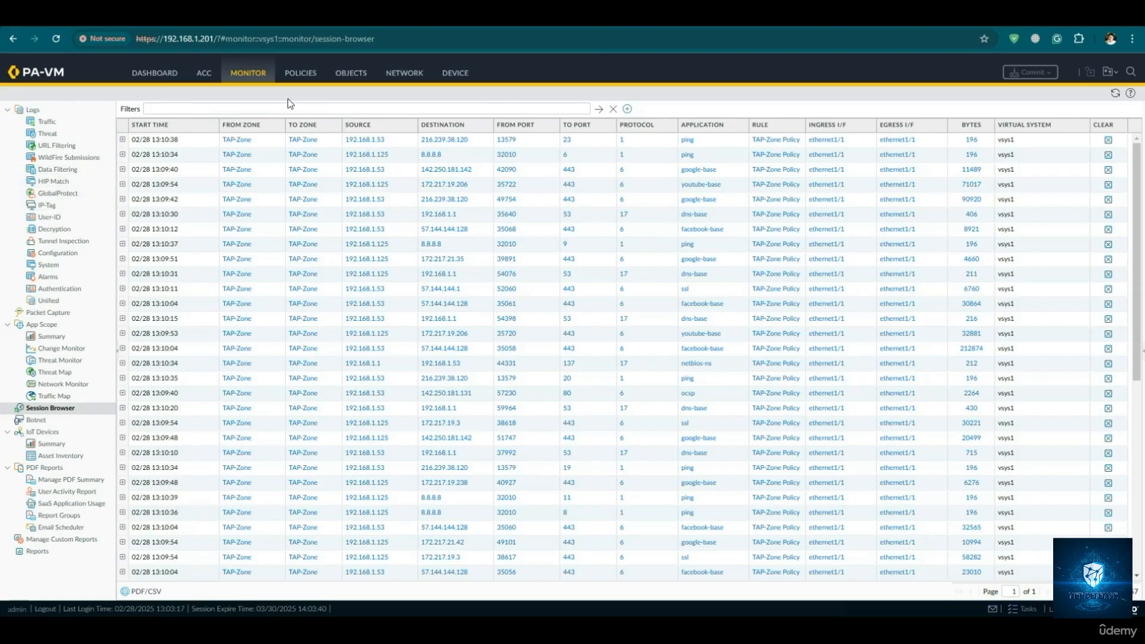
# - Reopen the firewall's traffic log to examine the latest TAP-Zone entries, and return to the lab topology
pyautogui.click(60, 122)
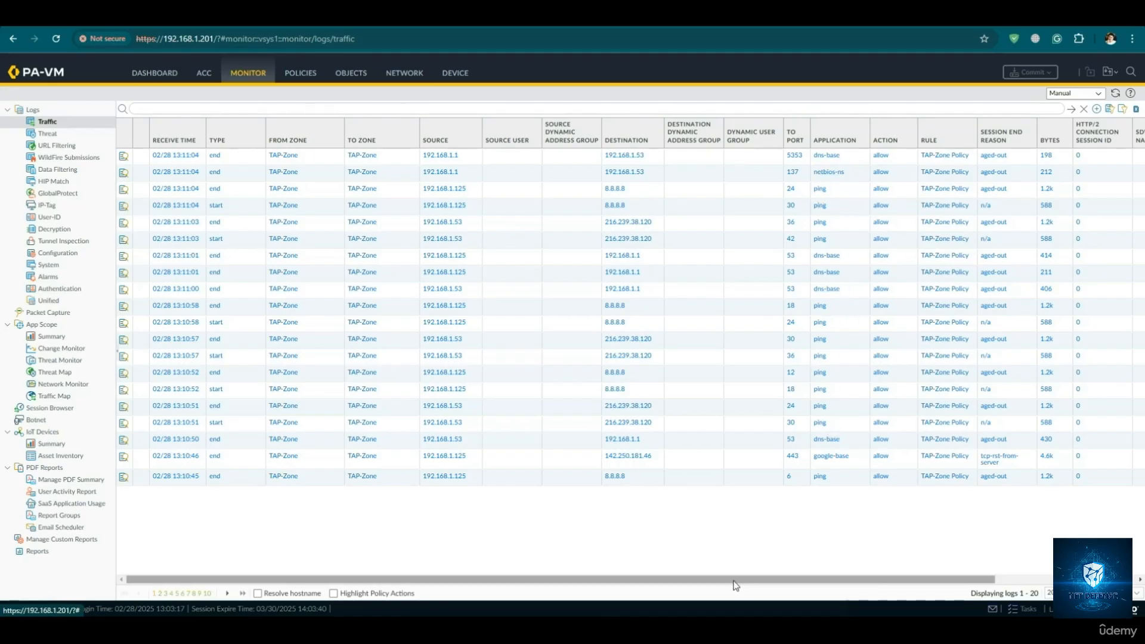
pyautogui.moveTo(736, 580)
pyautogui.mouseDown()
pyautogui.moveTo(906, 584)
pyautogui.moveTo(757, 581)
pyautogui.mouseUp()
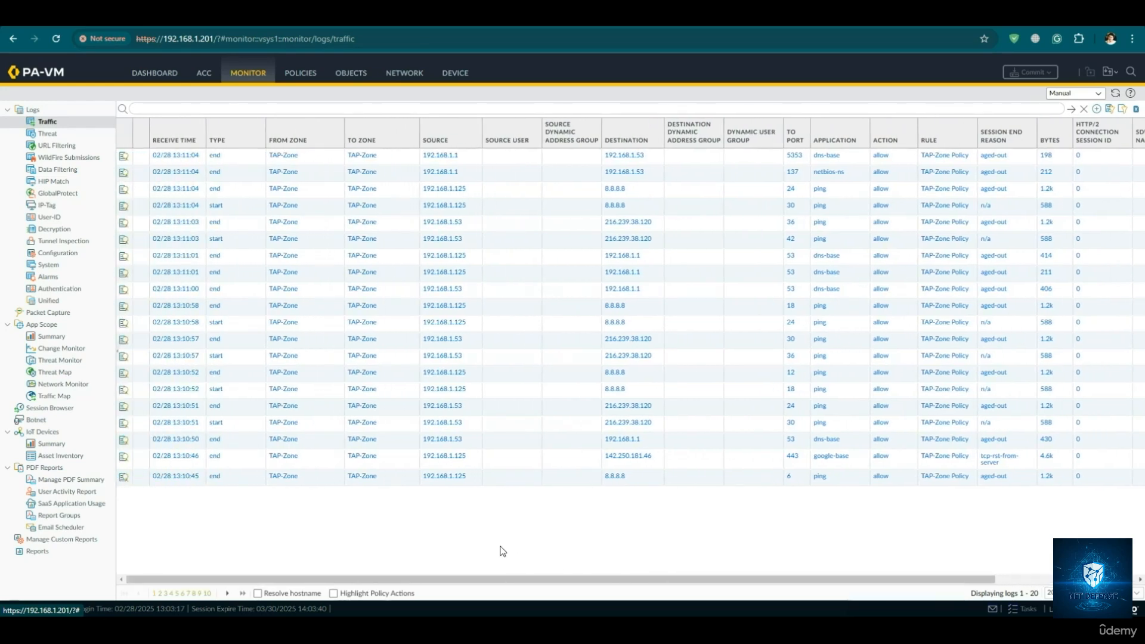
pyautogui.click(340, 31)
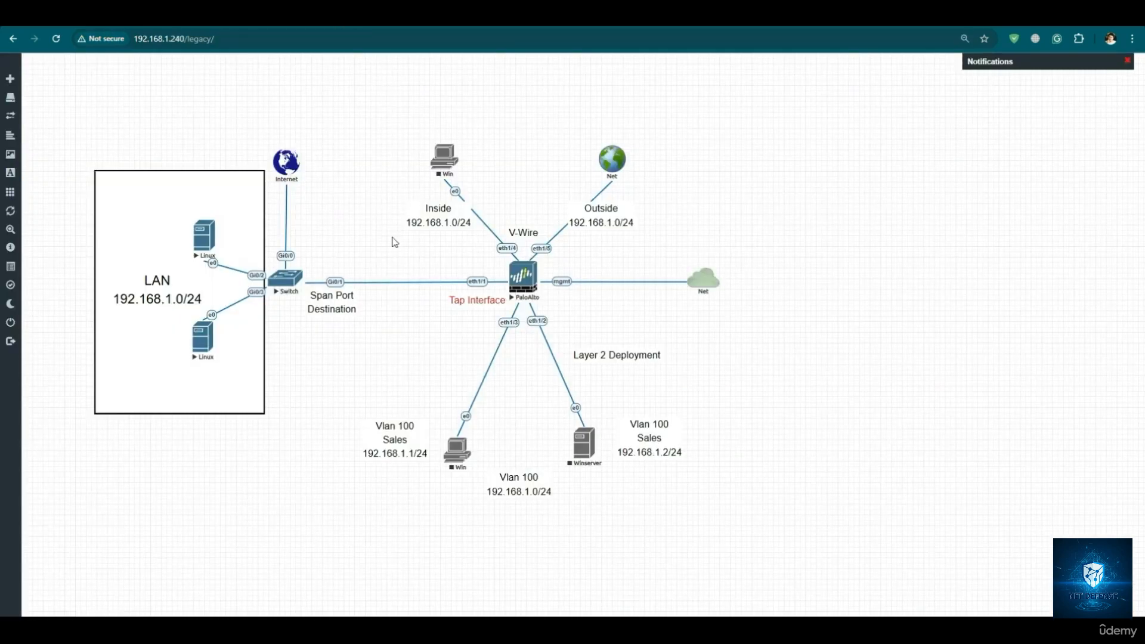